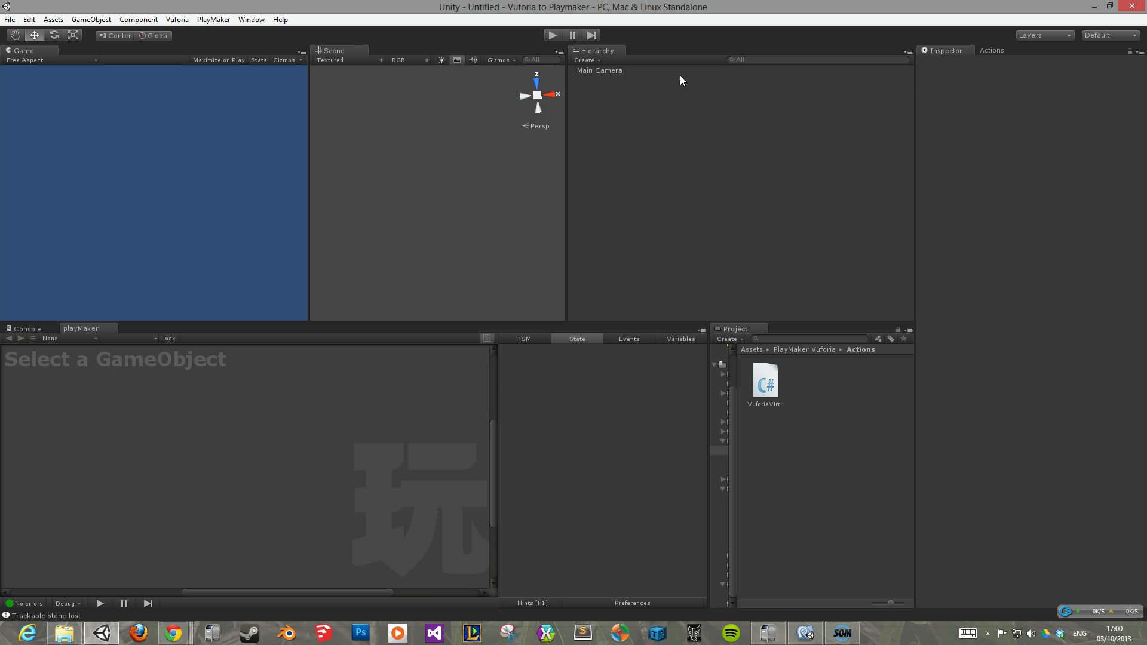
- Switch to the browser and examine the Virtual Buttons sample page on the Vuforia developer site, including its sample code downloads
click(818, 124)
key(alt+Tab)
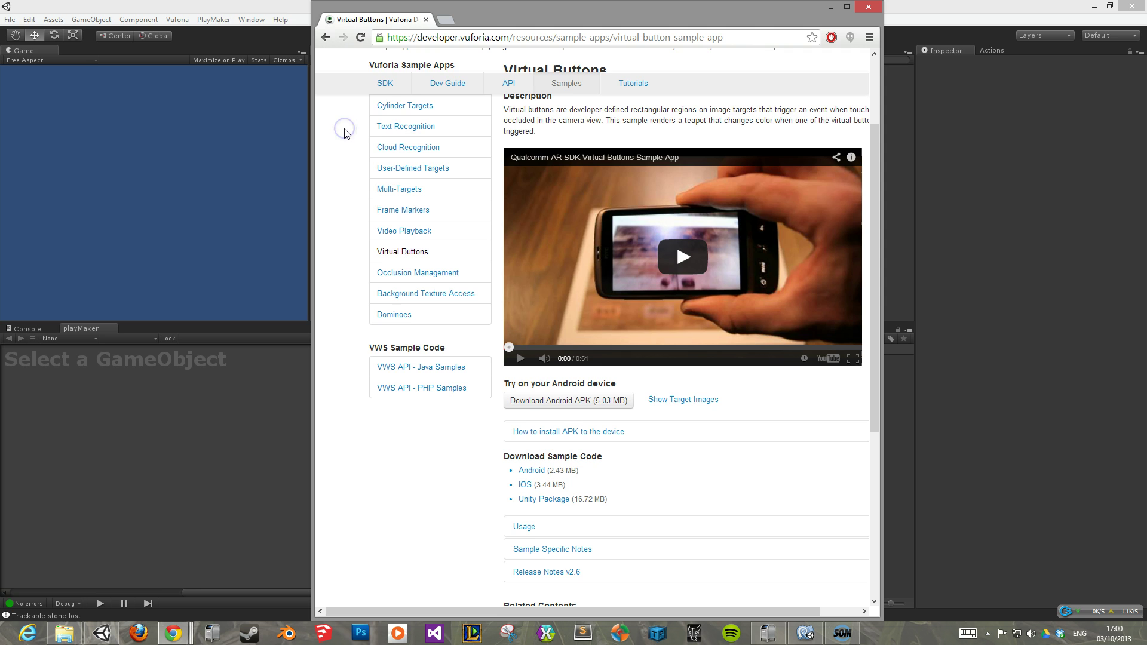
click(434, 131)
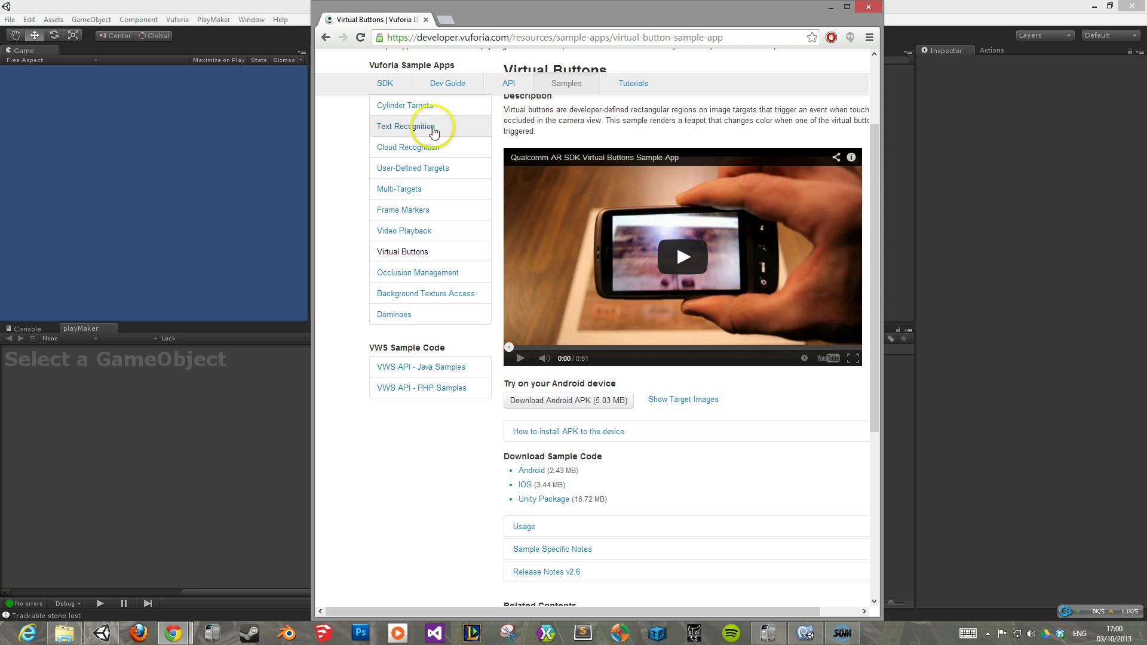
scroll(461, 149, up, 2)
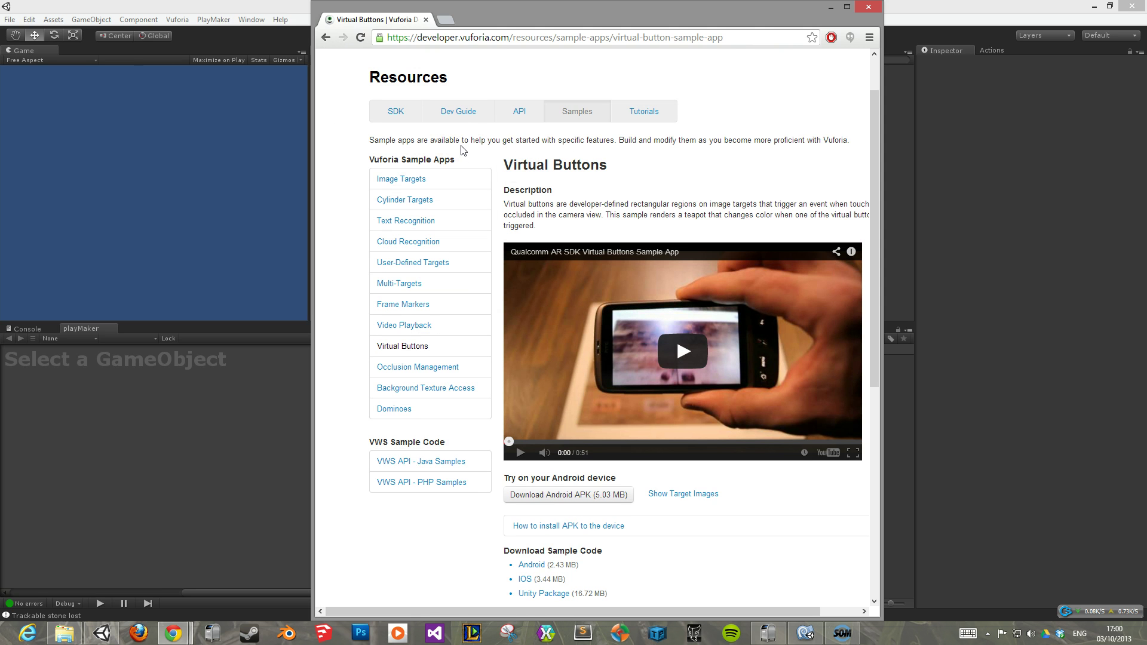
scroll(550, 180, down, 2)
click(394, 405)
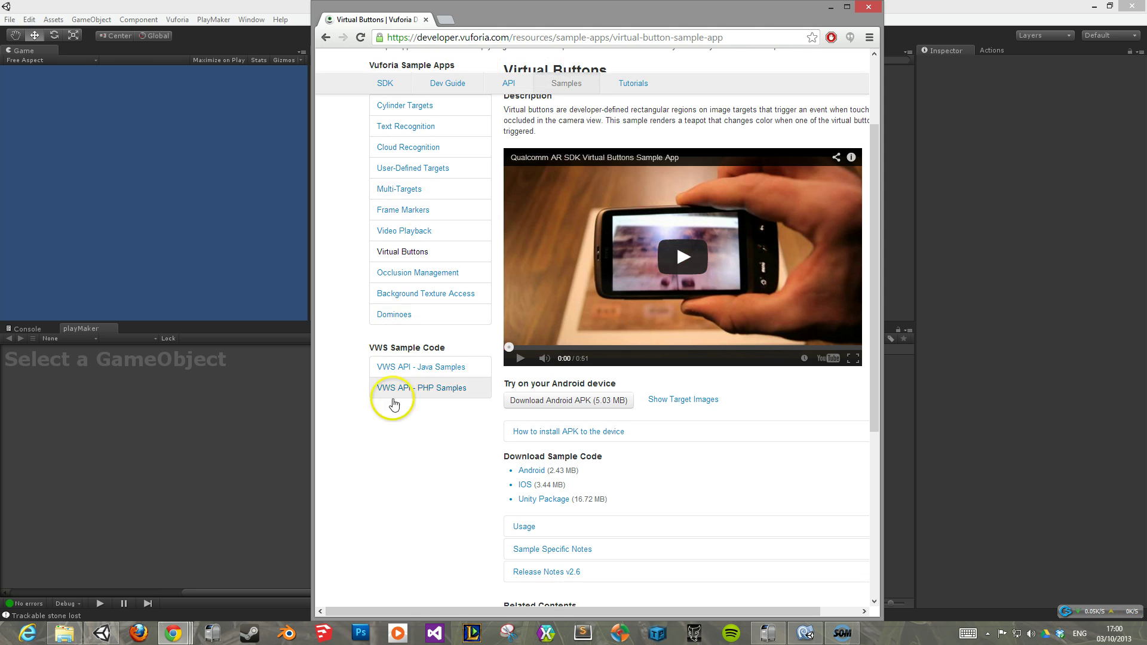
click(643, 476)
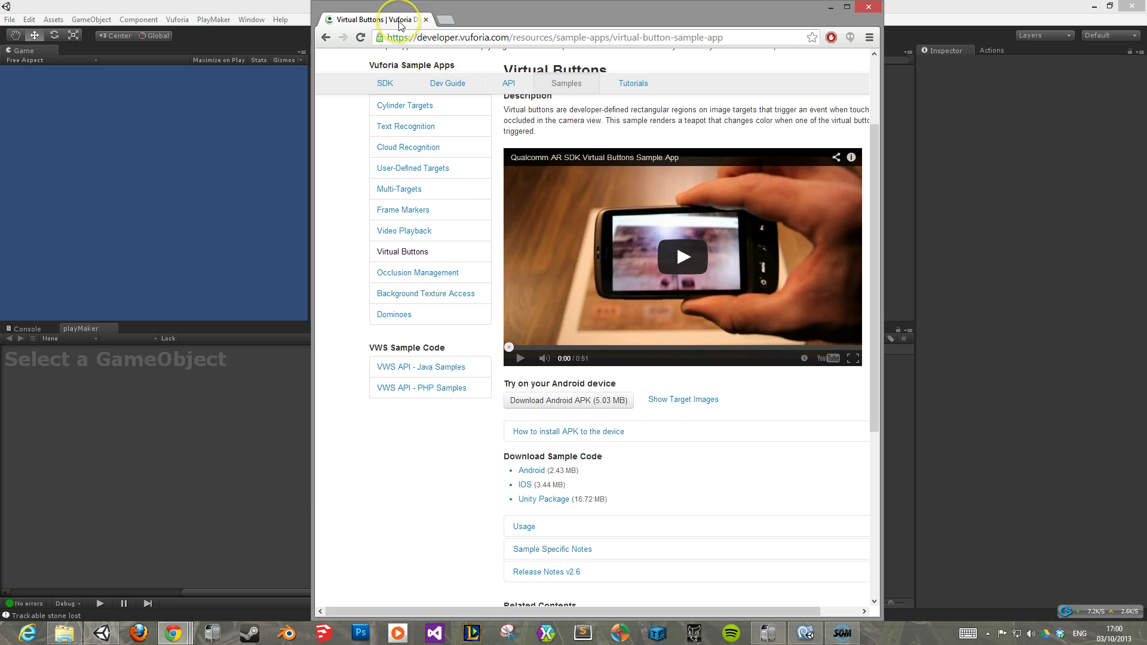
key(super+Down)
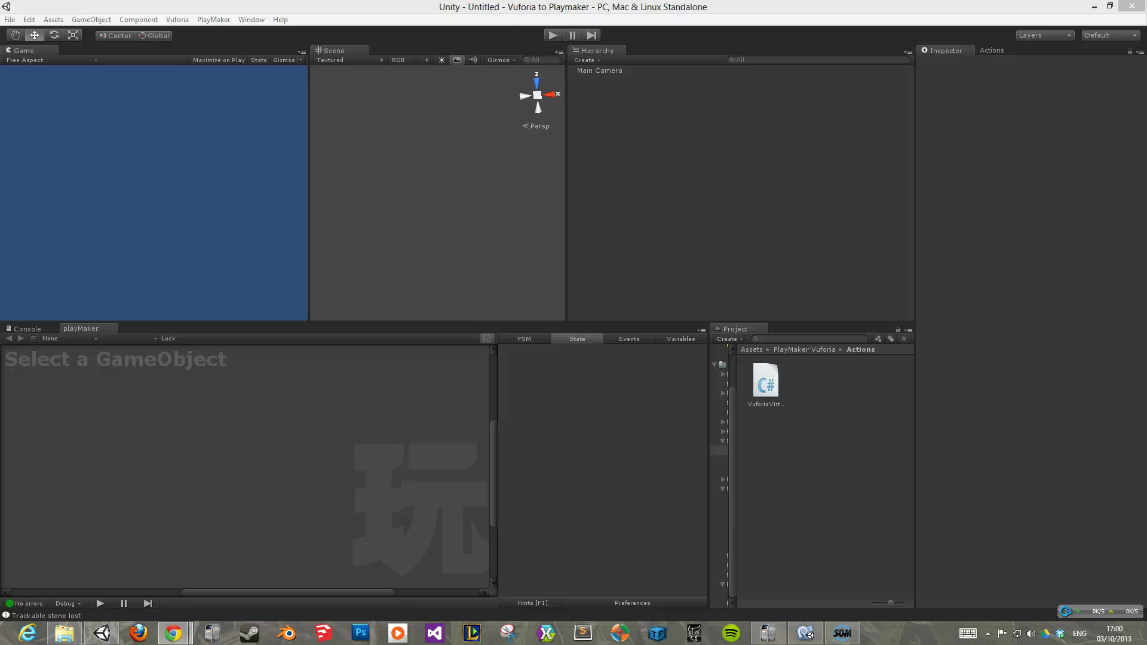
- Read the PlayMaker wiki's Vuforia add-on page in the browser, focusing on the tracking found and lost events, and return to Unity
key(alt+Tab)
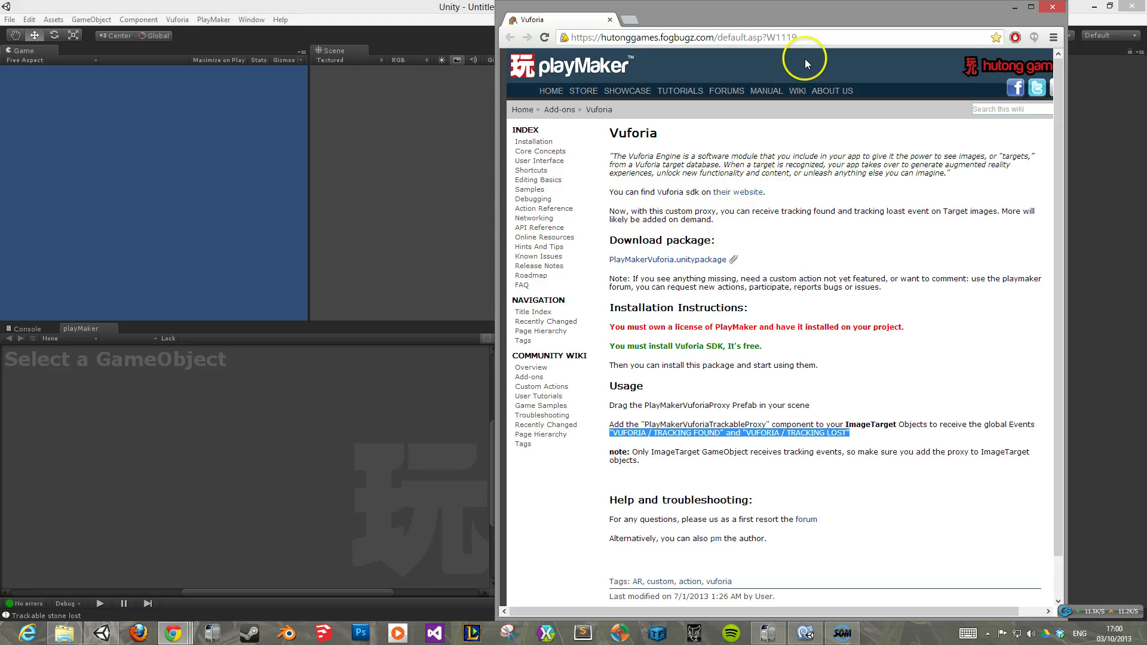
click(828, 37)
click(835, 183)
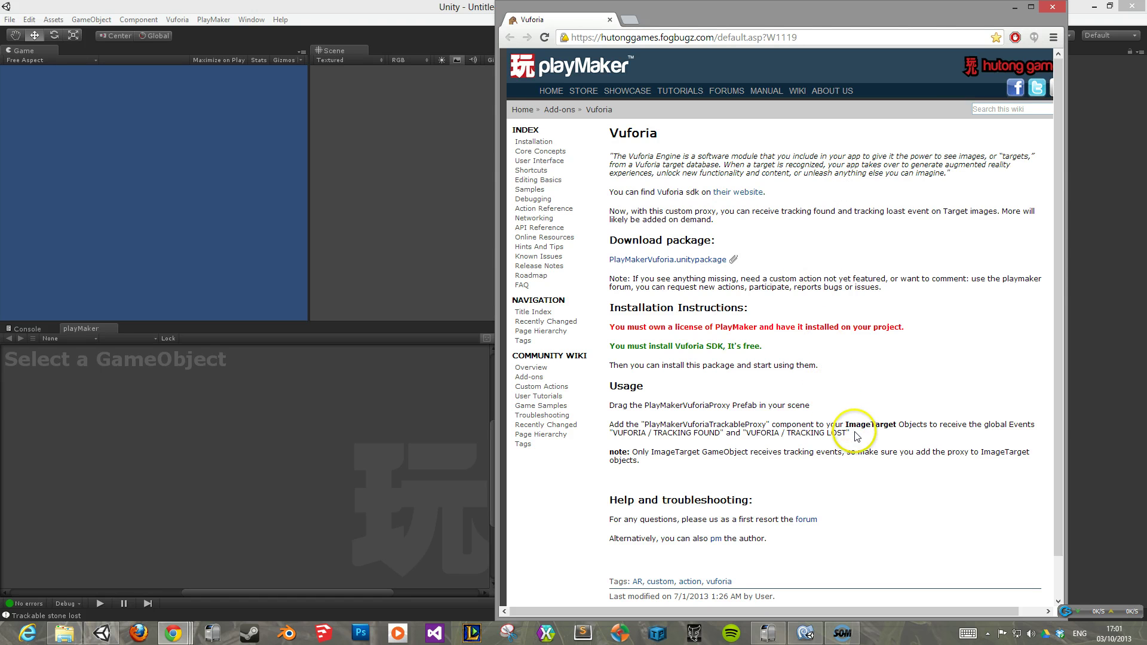
drag(857, 436, 612, 433)
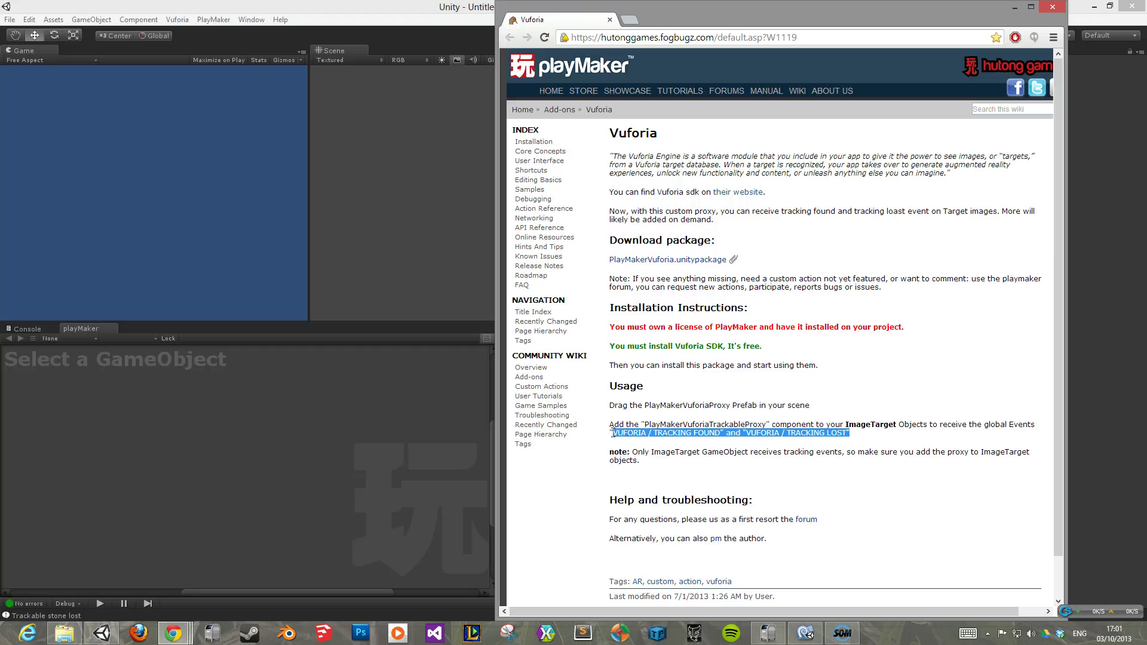
click(572, 22)
key(alt+Tab)
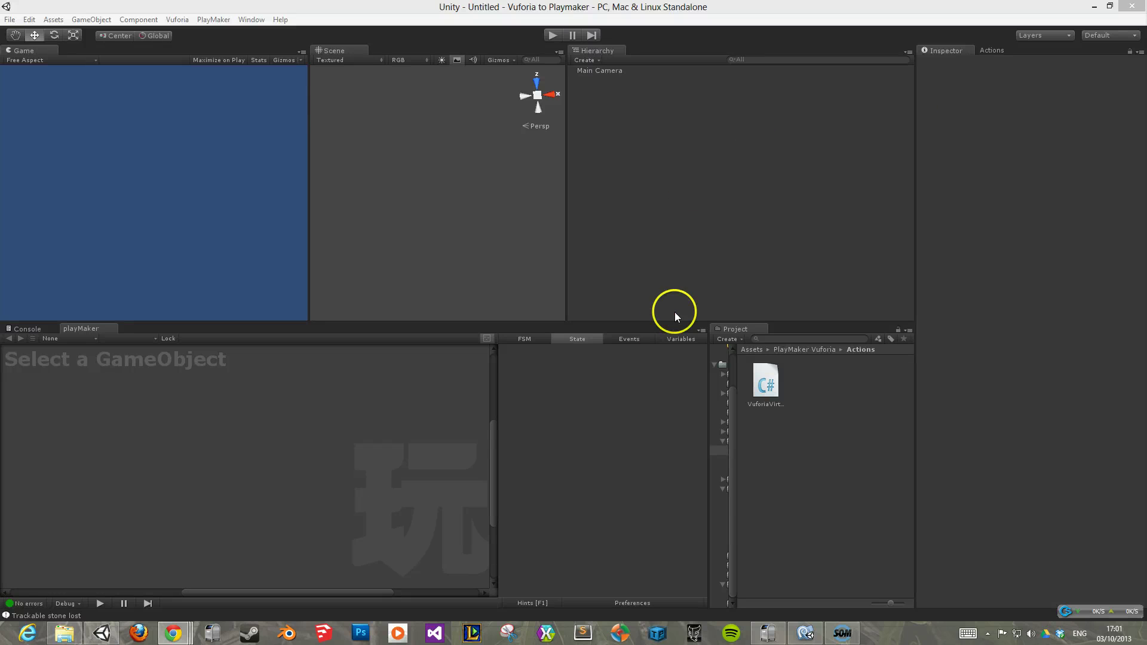
- Add the ARCamera prefab from the Qualcomm Augmented Reality prefabs to the scene and delete the Main Camera
click(602, 395)
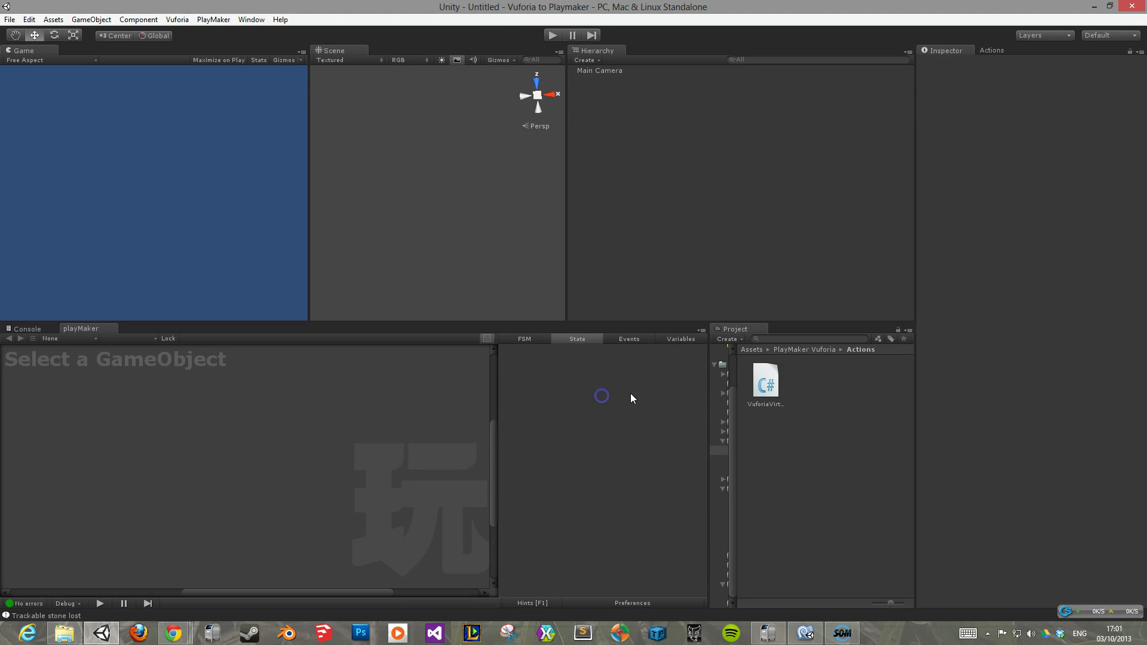
mouse_move(710, 373)
mouse_down()
mouse_move(556, 366)
mouse_move(705, 372)
mouse_up()
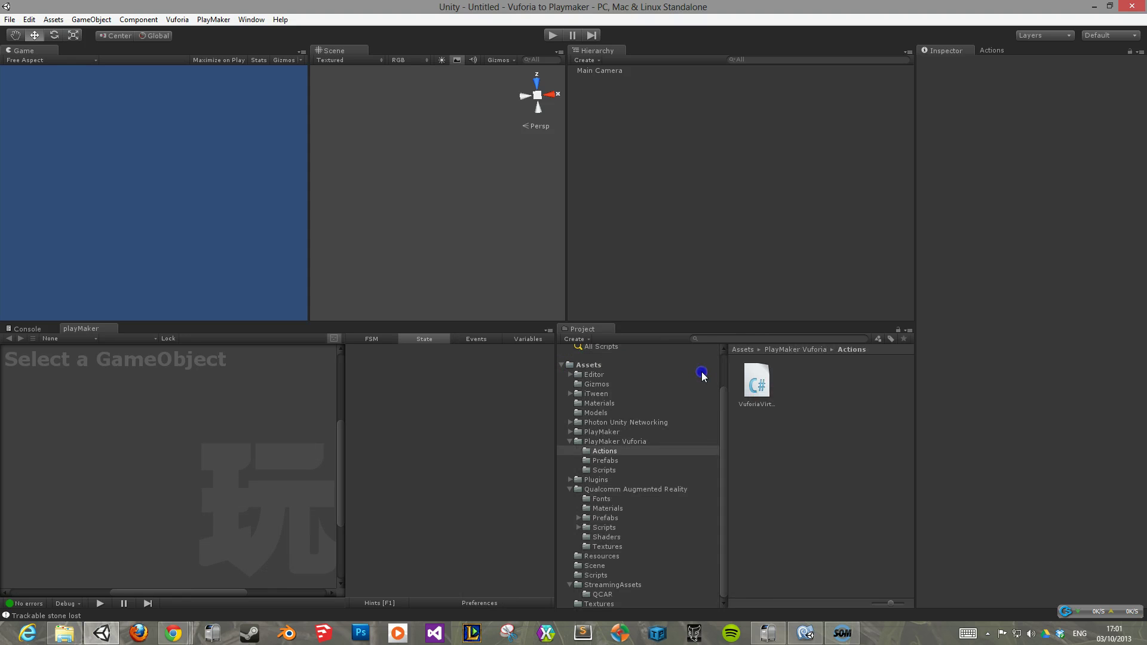
click(615, 517)
drag(780, 388, 685, 122)
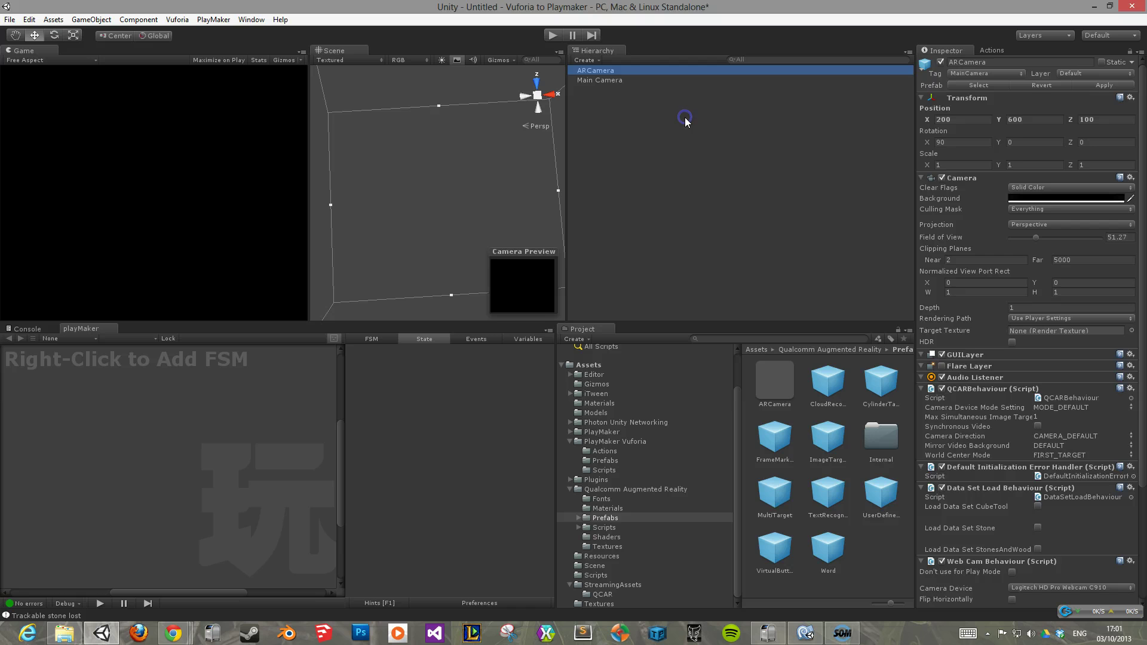
right_click(629, 79)
click(677, 147)
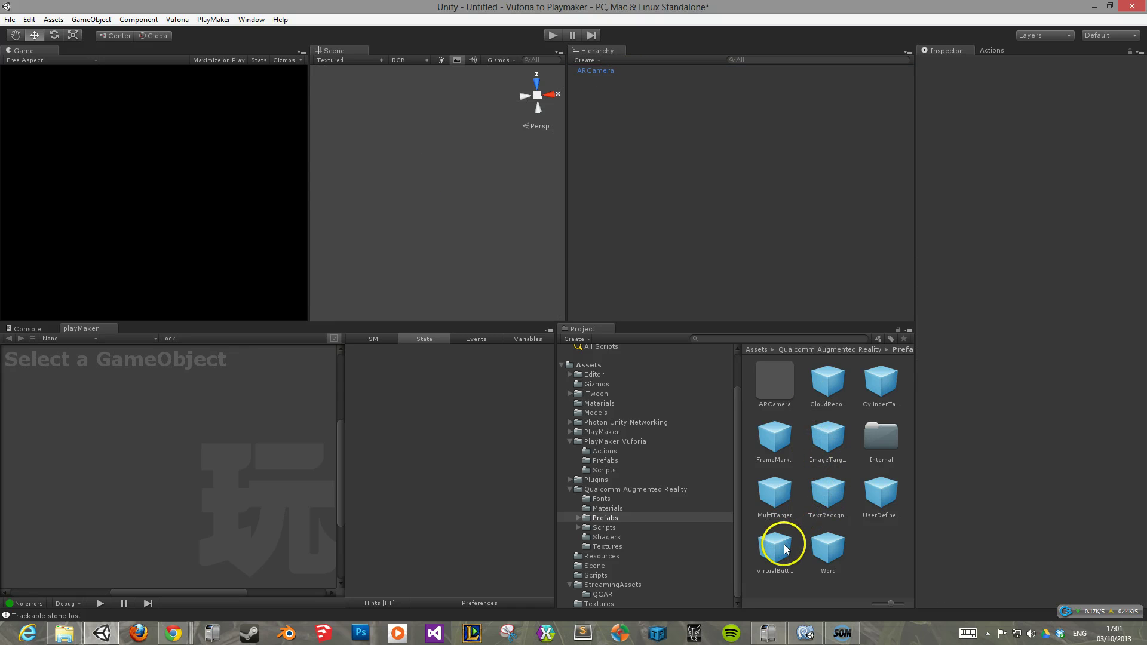
- Add an ImageTarget prefab to the scene and set the ARCamera to load and activate the Stone data set
drag(823, 430, 710, 88)
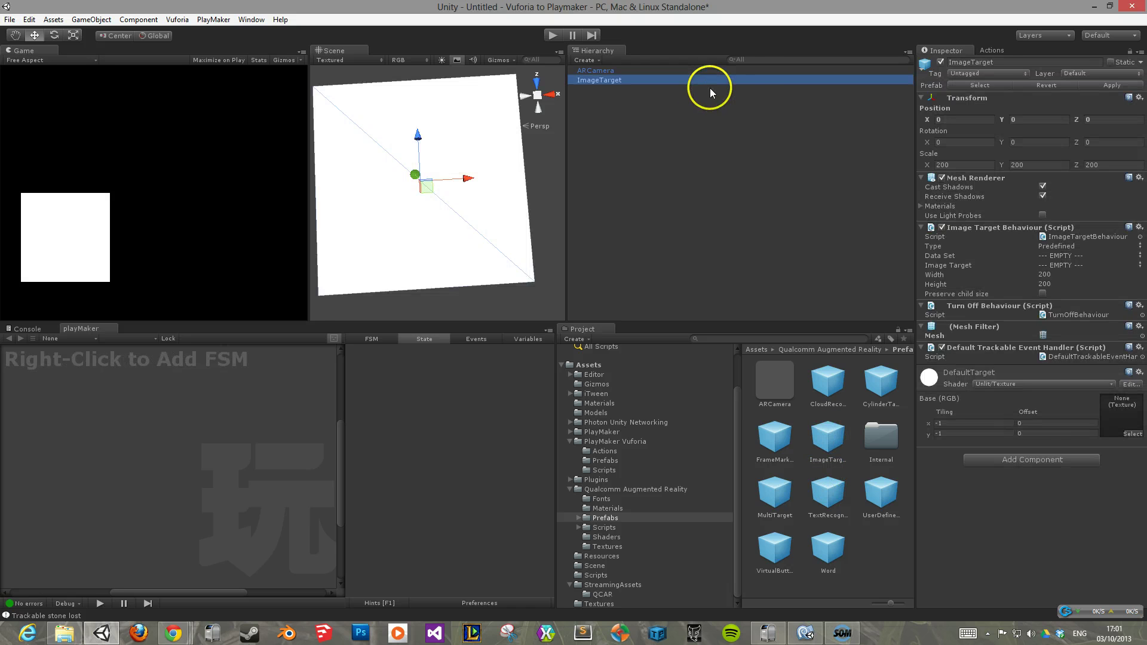
click(748, 69)
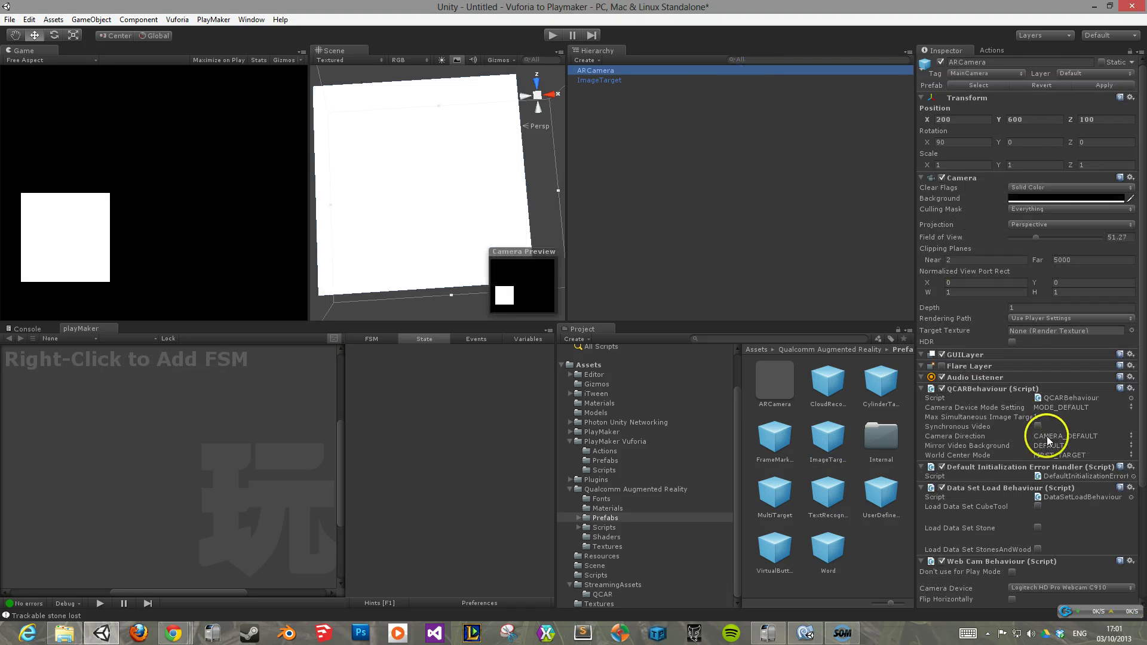
scroll(1047, 436, down, 3)
scroll(1047, 436, down, 2)
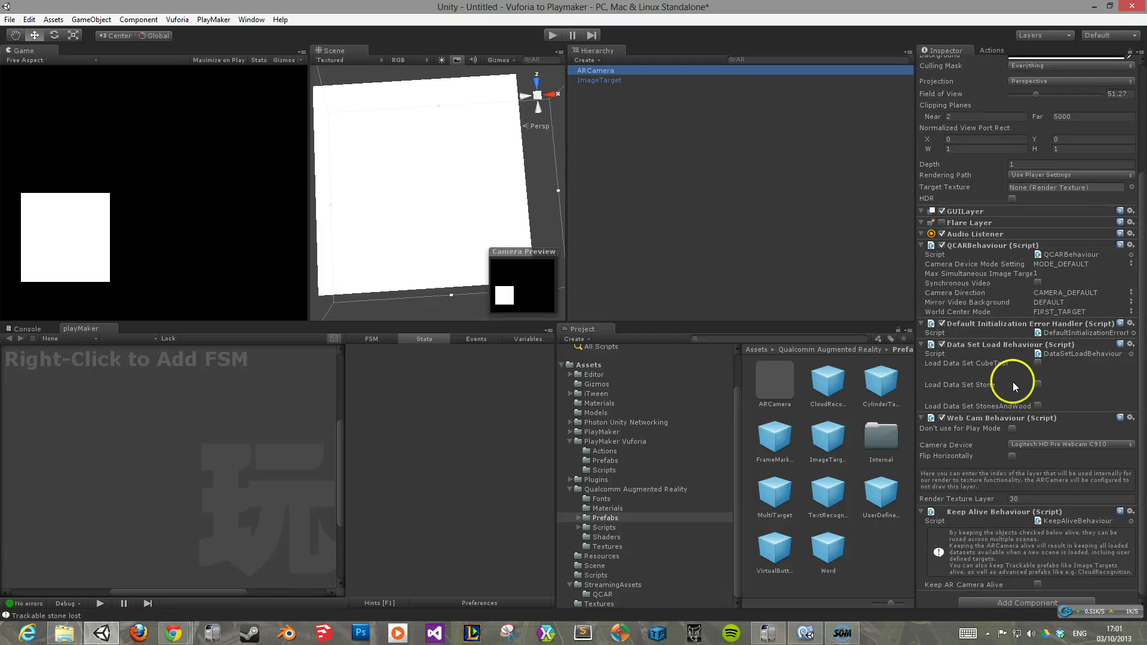
click(1037, 385)
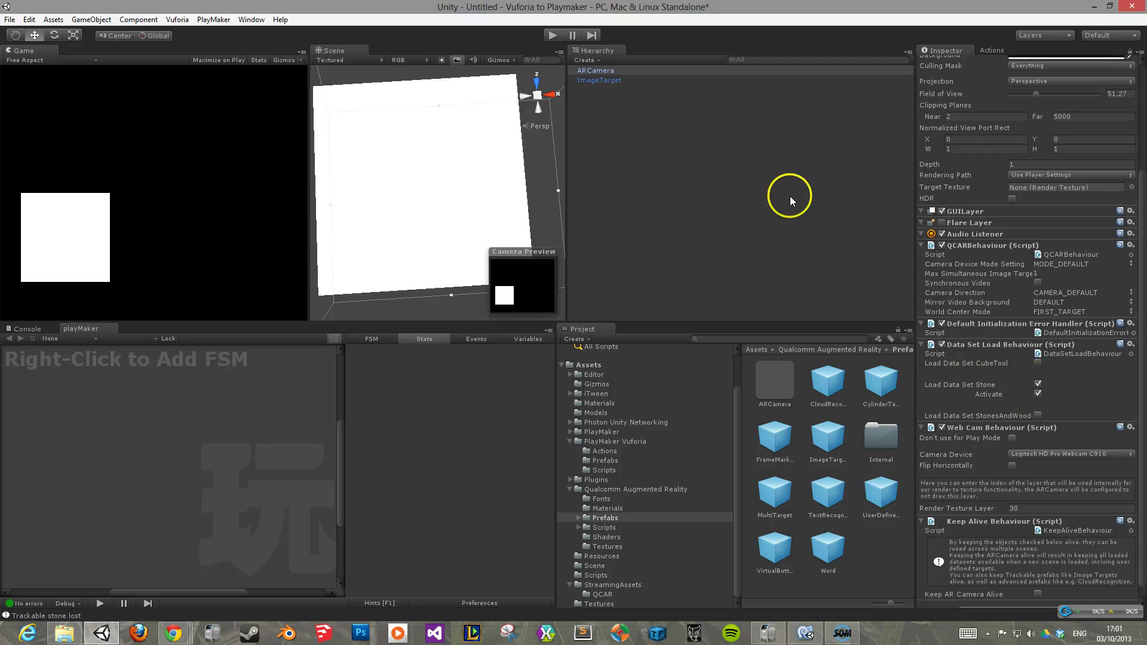
- Set the ImageTarget's data set to Stone, using its stone image target
click(635, 84)
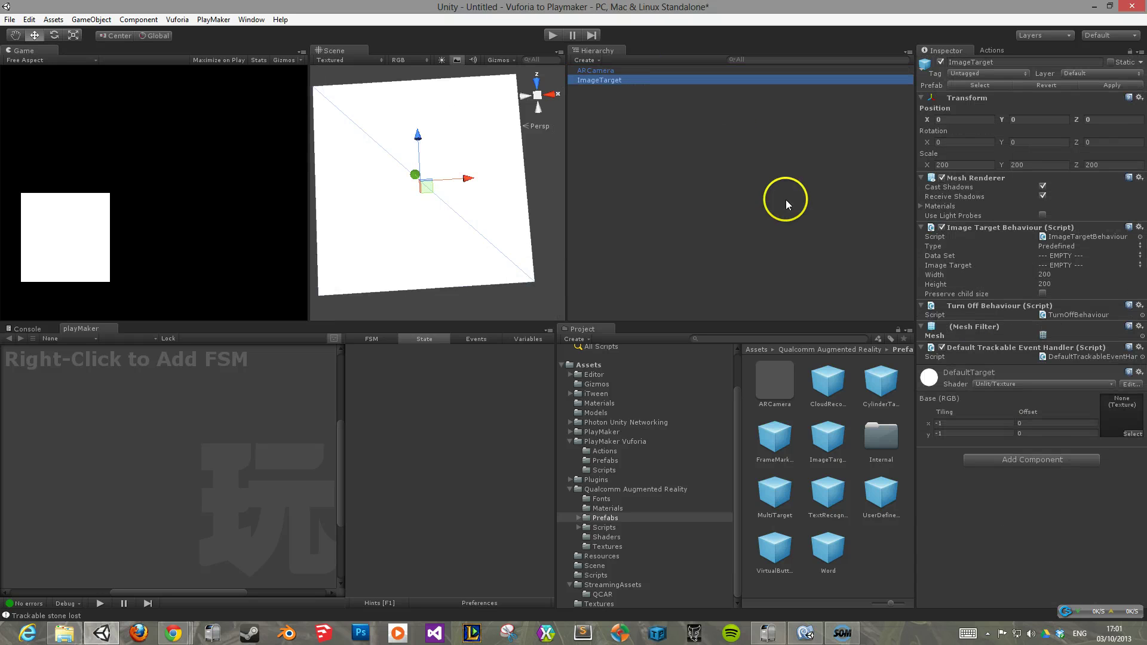
click(1067, 259)
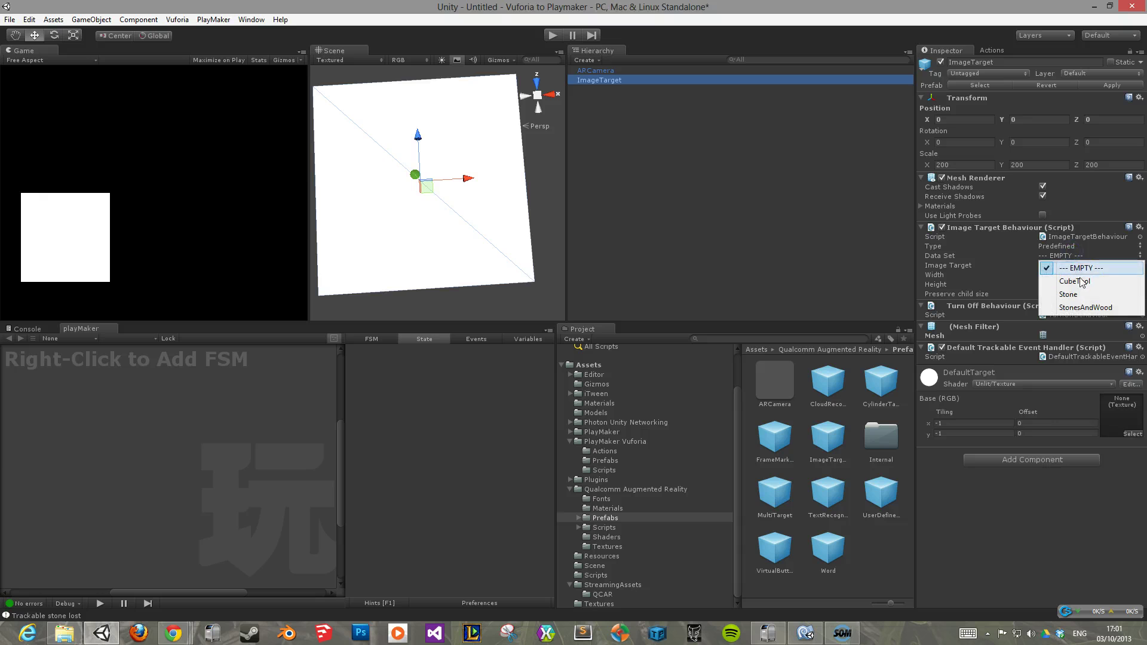
click(1082, 289)
click(1067, 266)
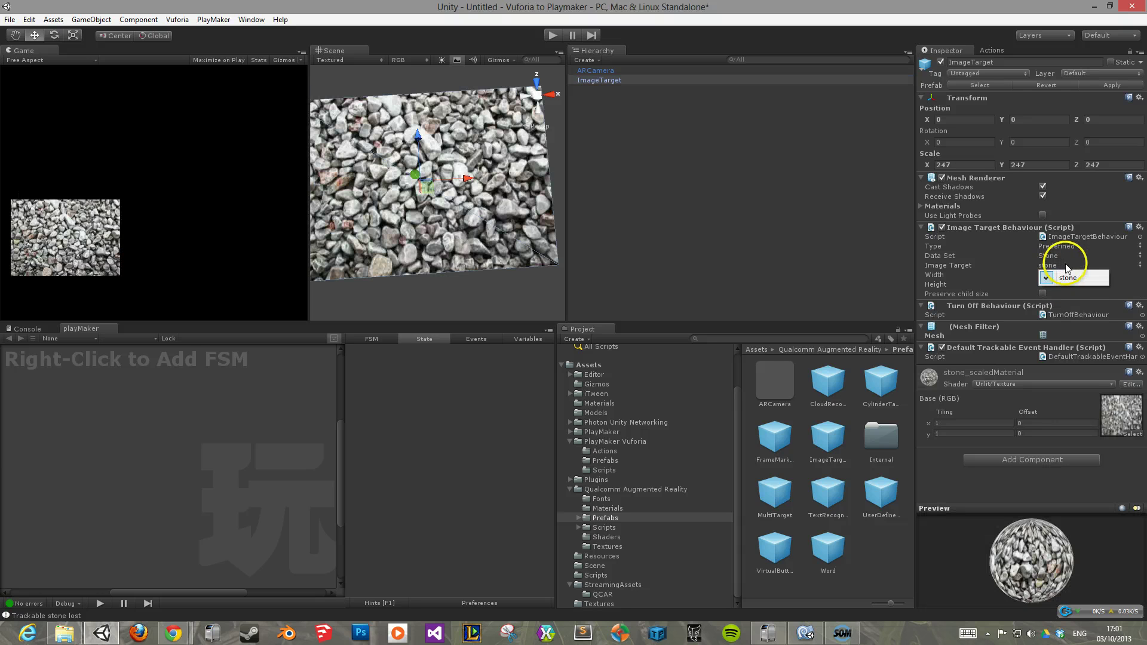
click(820, 244)
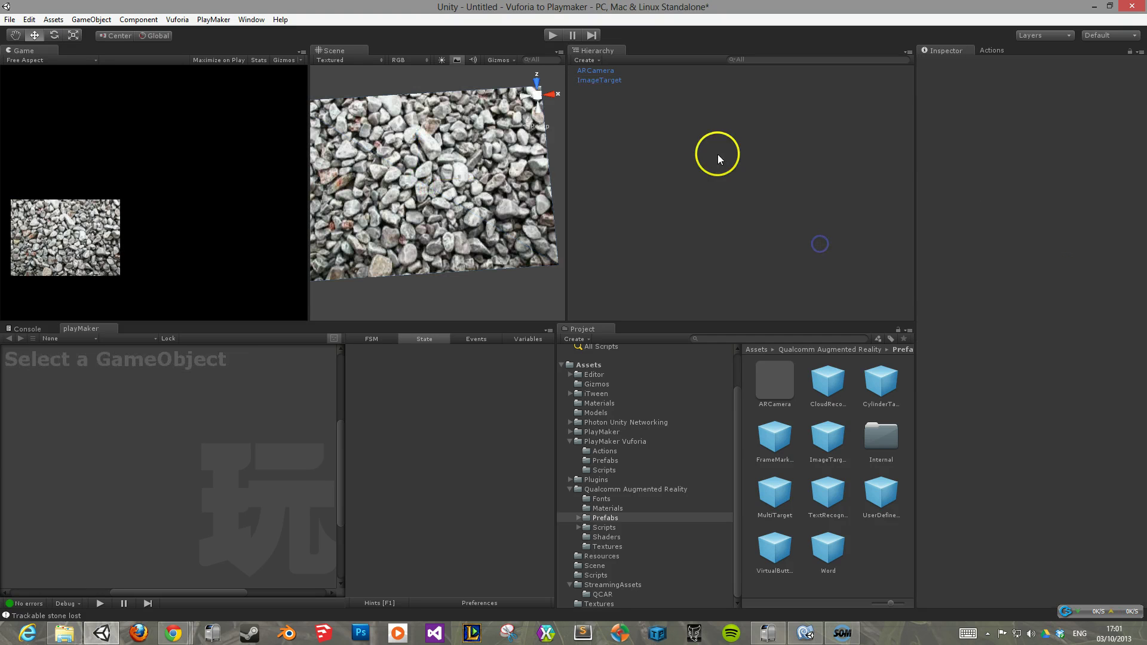
- Create a cube and make it a child of the ImageTarget
double_click(632, 81)
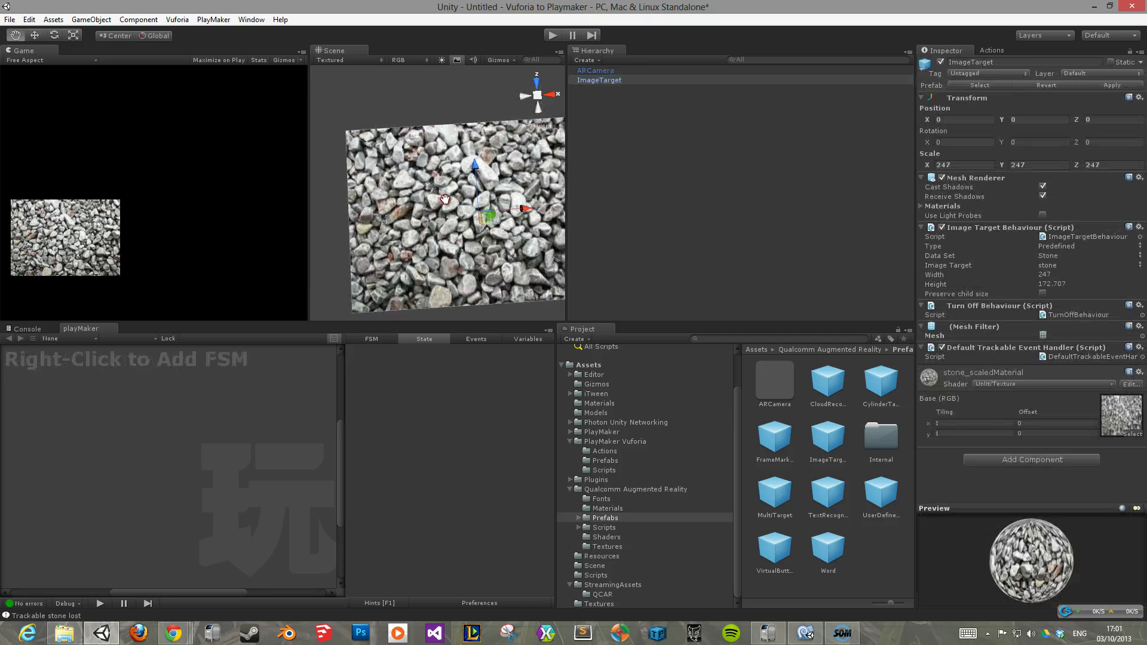
click(538, 95)
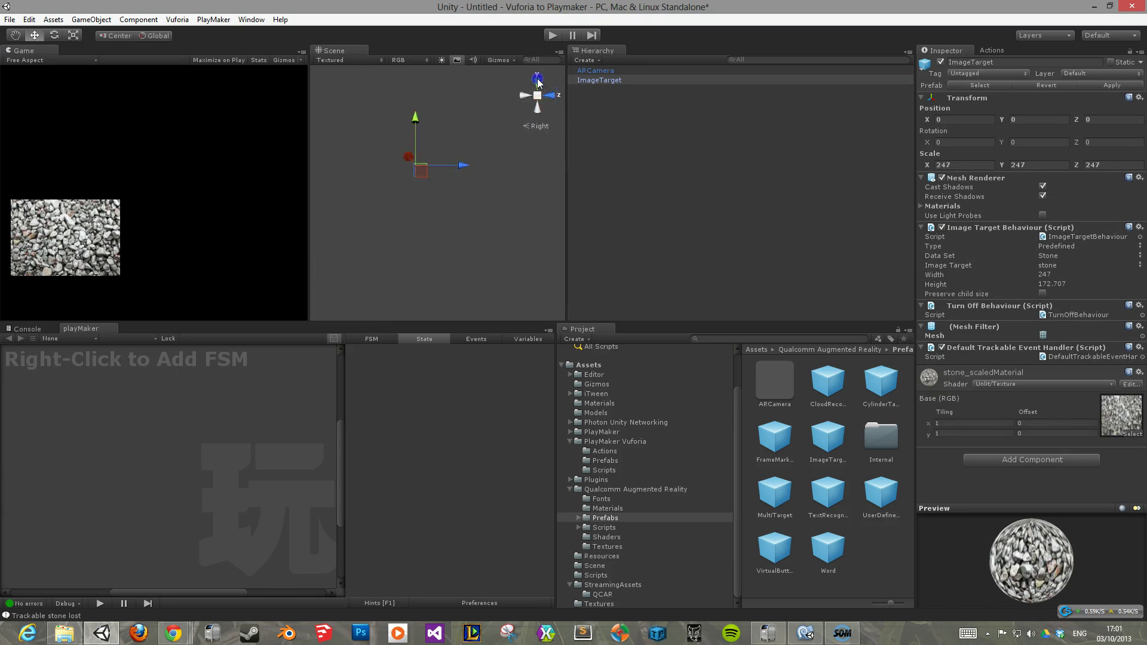
click(405, 157)
scroll(405, 157, down, 4)
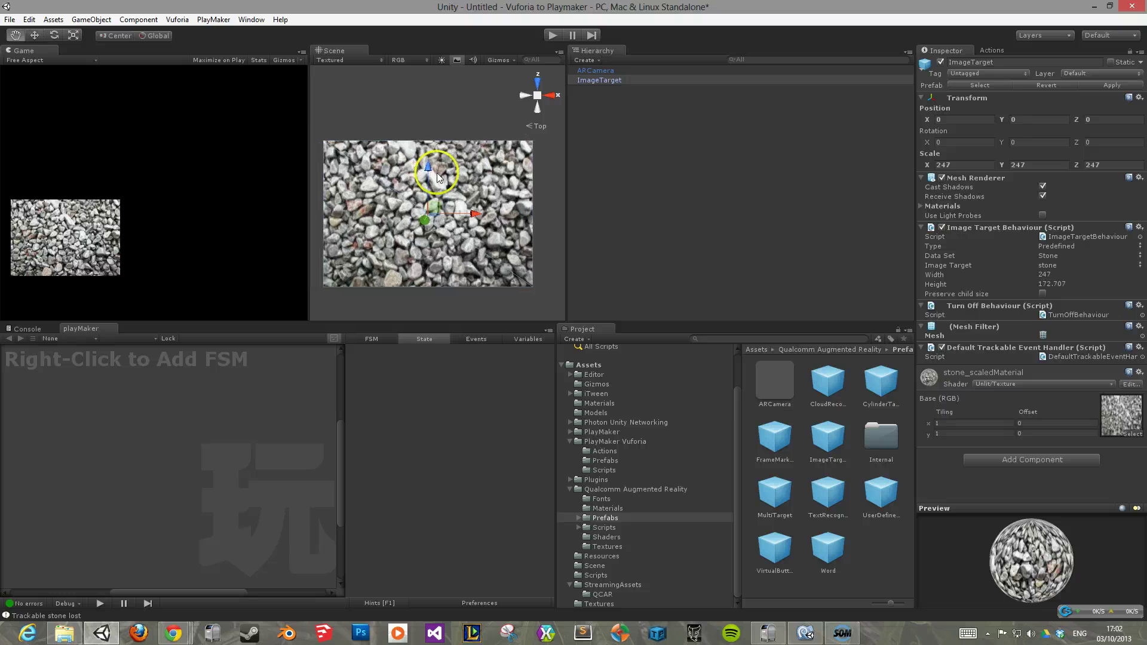
middle_drag(422, 179, 457, 173)
click(92, 19)
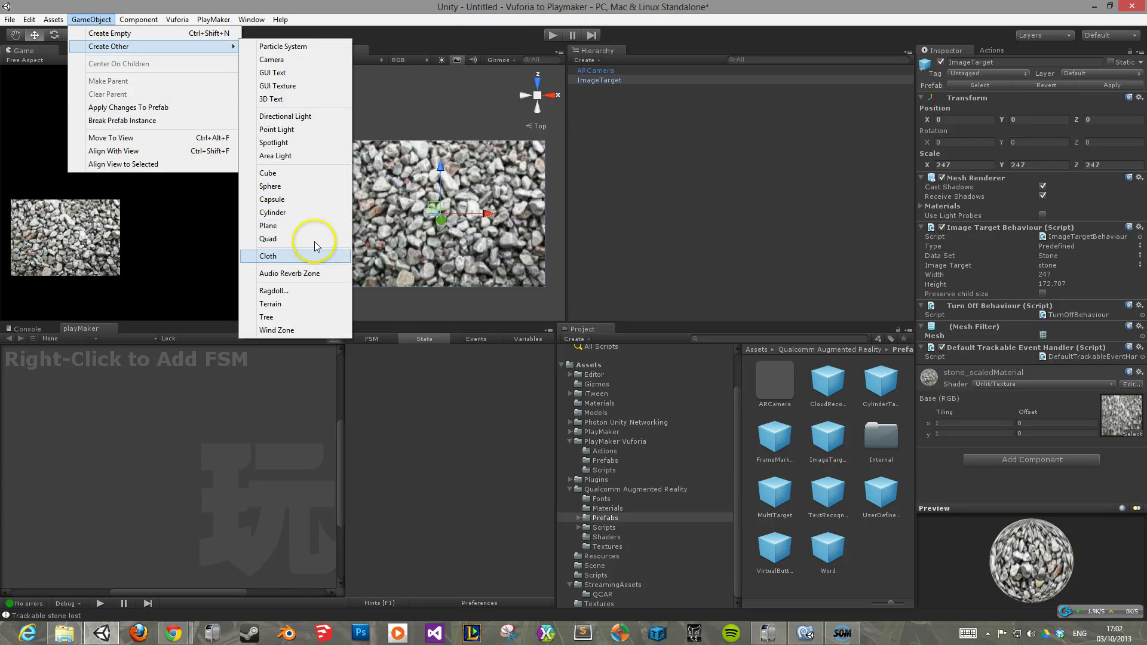
click(328, 178)
drag(583, 80, 577, 89)
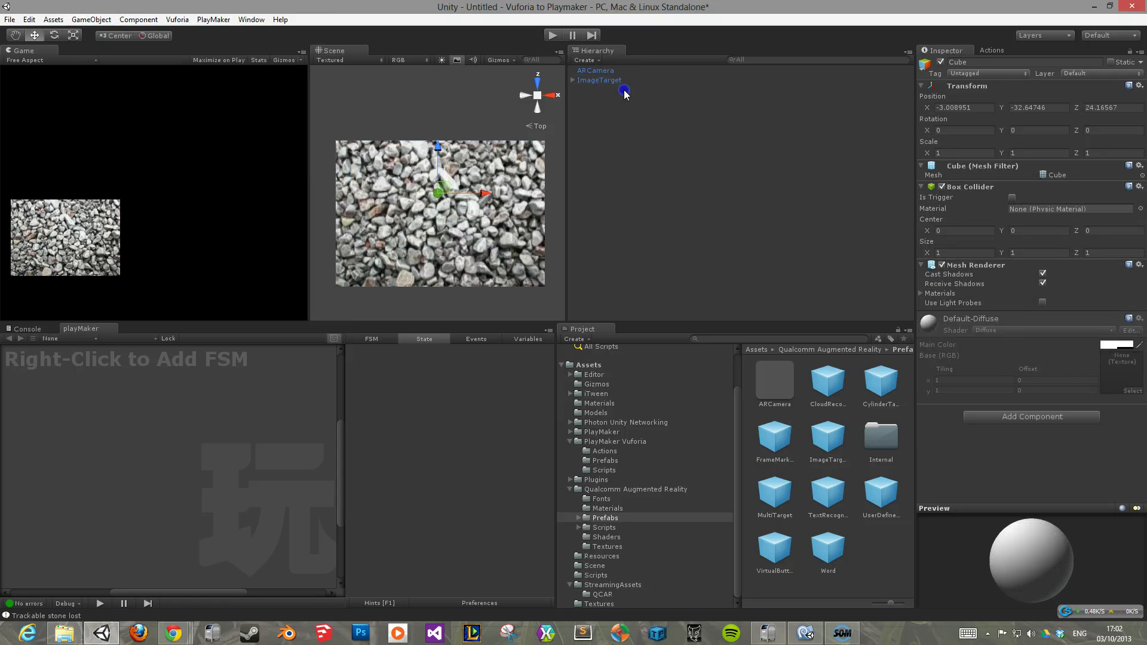
- Create a directional light and make it a child of the ImageTarget
click(91, 20)
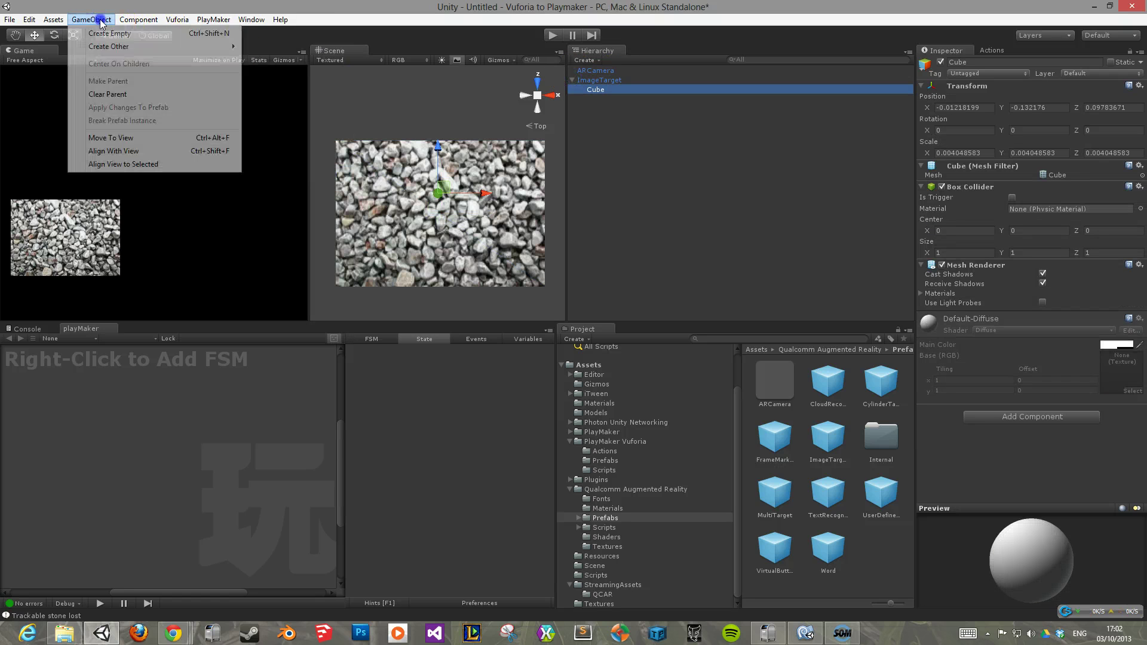
mouse_move(116, 46)
click(293, 113)
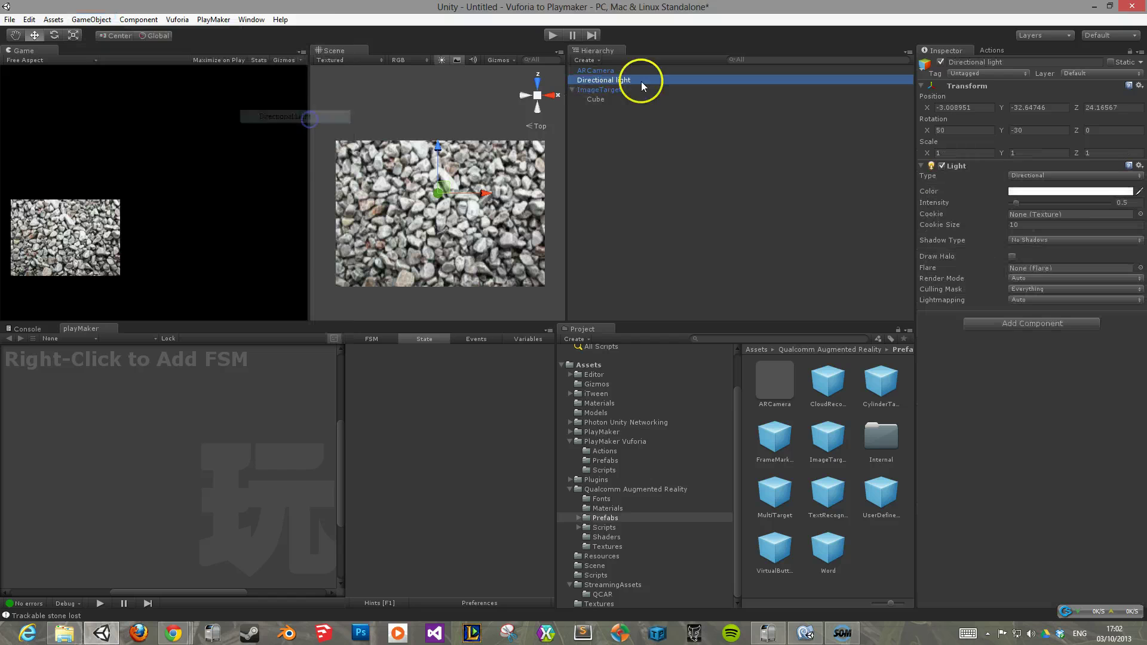
drag(642, 81, 644, 90)
- Reset the Cube's transform and scale it down uniformly to about a third of the stone target's width
click(618, 89)
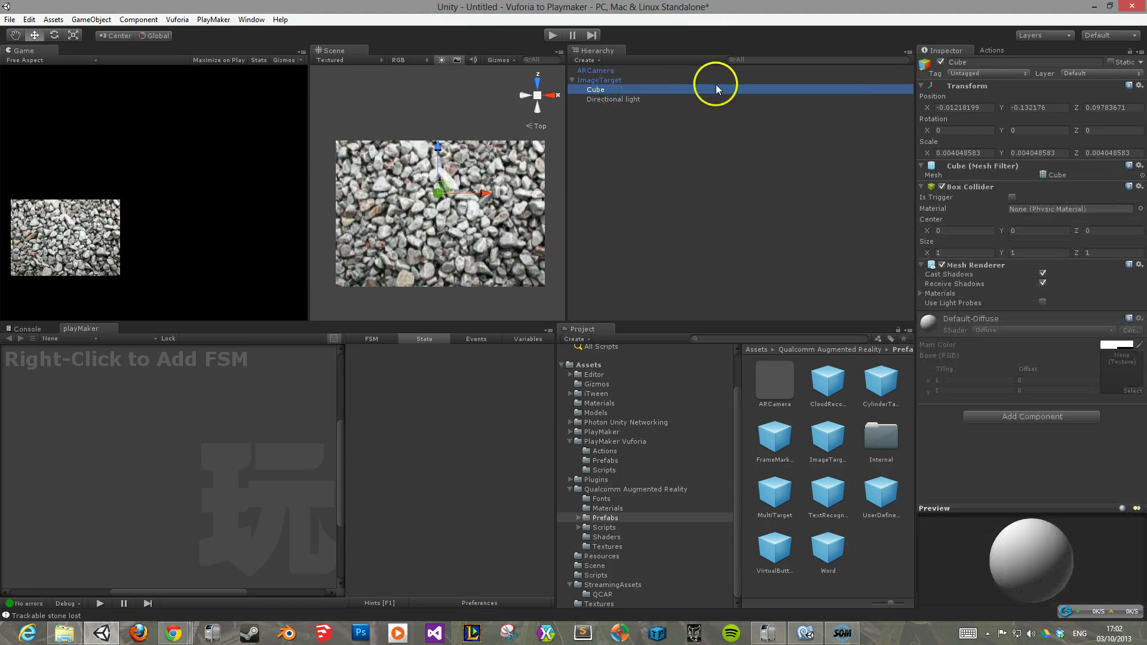
right_click(971, 92)
click(995, 94)
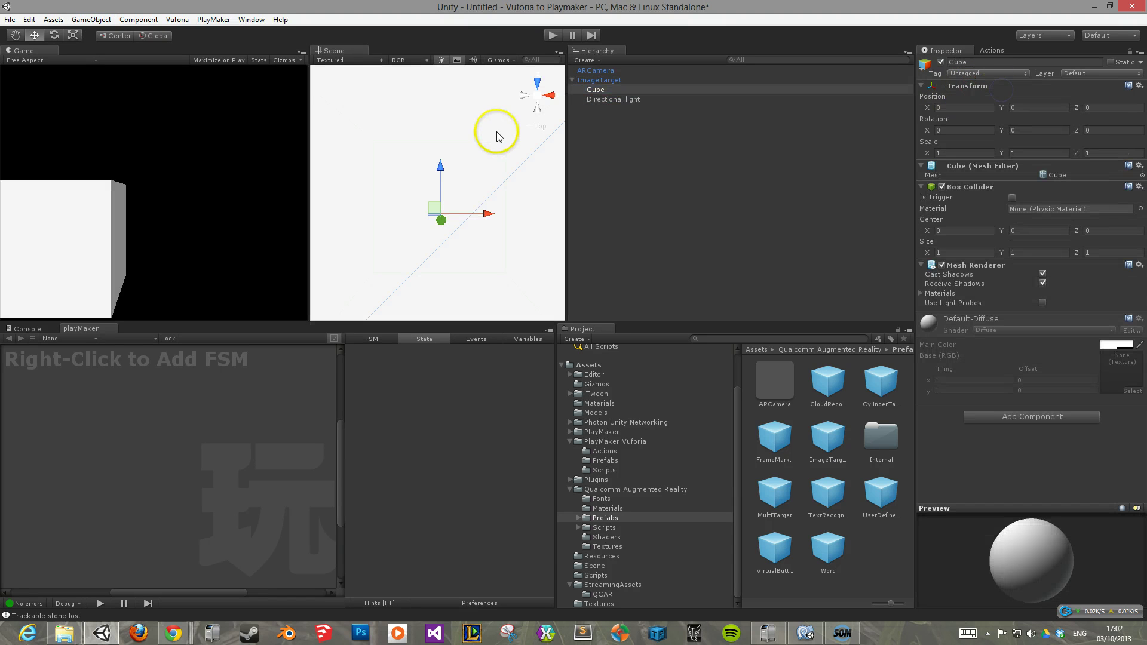
key(r)
drag(441, 211, 417, 240)
- Run the scene to test the cube's tracking on the printed stone image, and stop playback
click(614, 195)
click(553, 36)
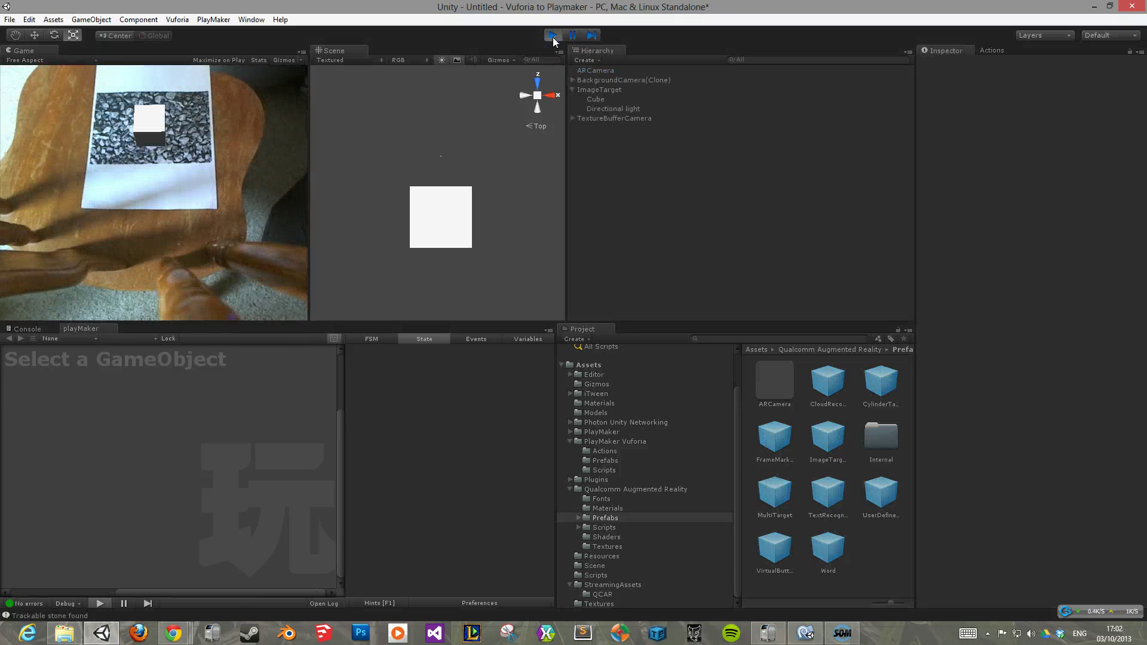
click(553, 36)
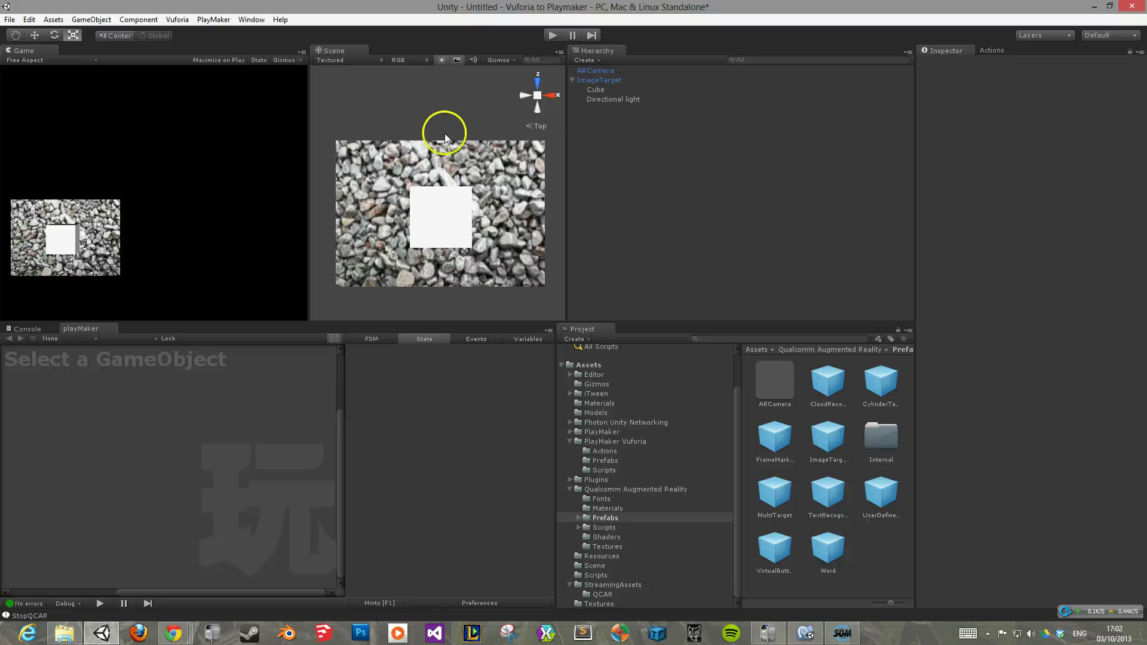
click(354, 182)
- Create an empty GameObject in the scene
click(640, 78)
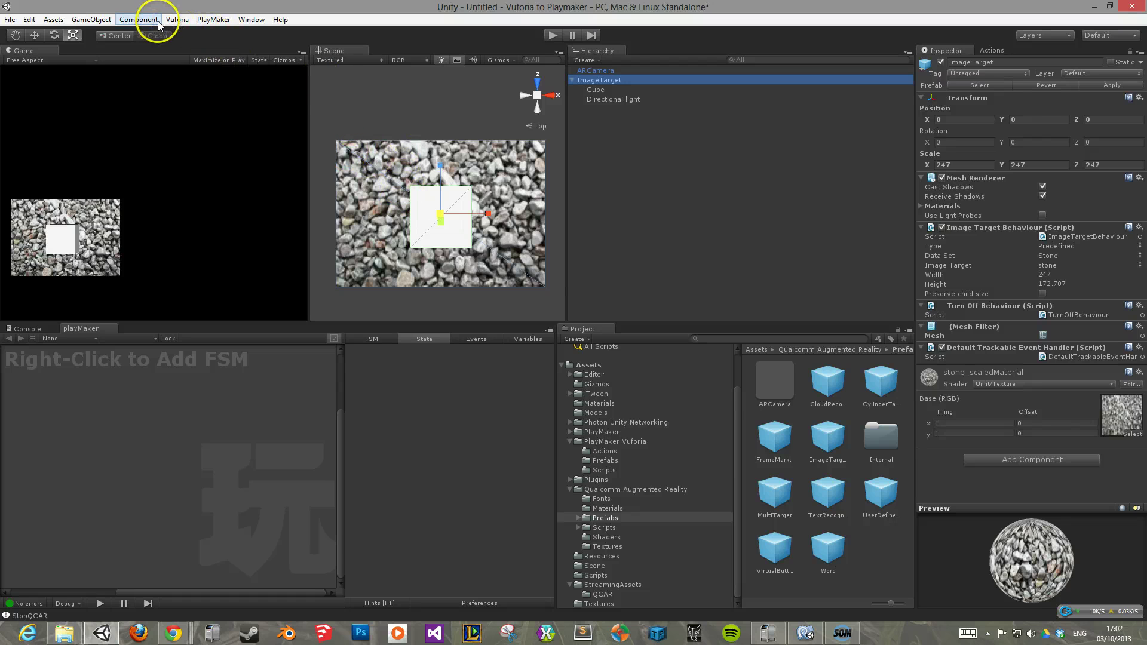
click(102, 20)
click(113, 33)
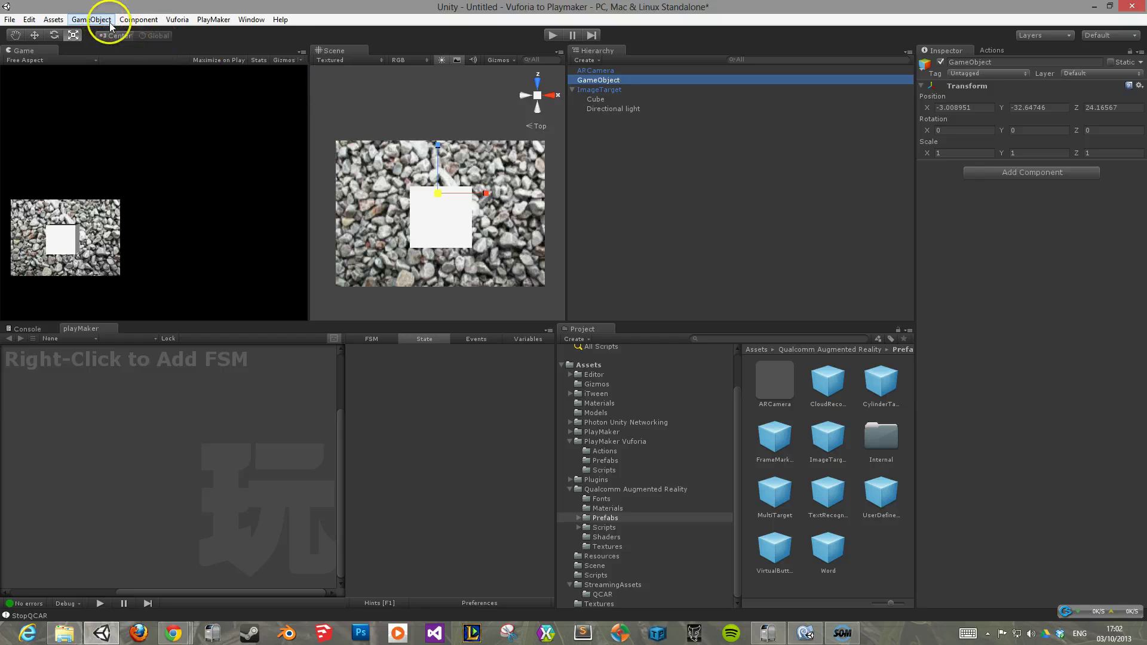
- Add a Halo component to the new empty GameObject and set the halo colour to blue
click(103, 21)
mouse_move(138, 20)
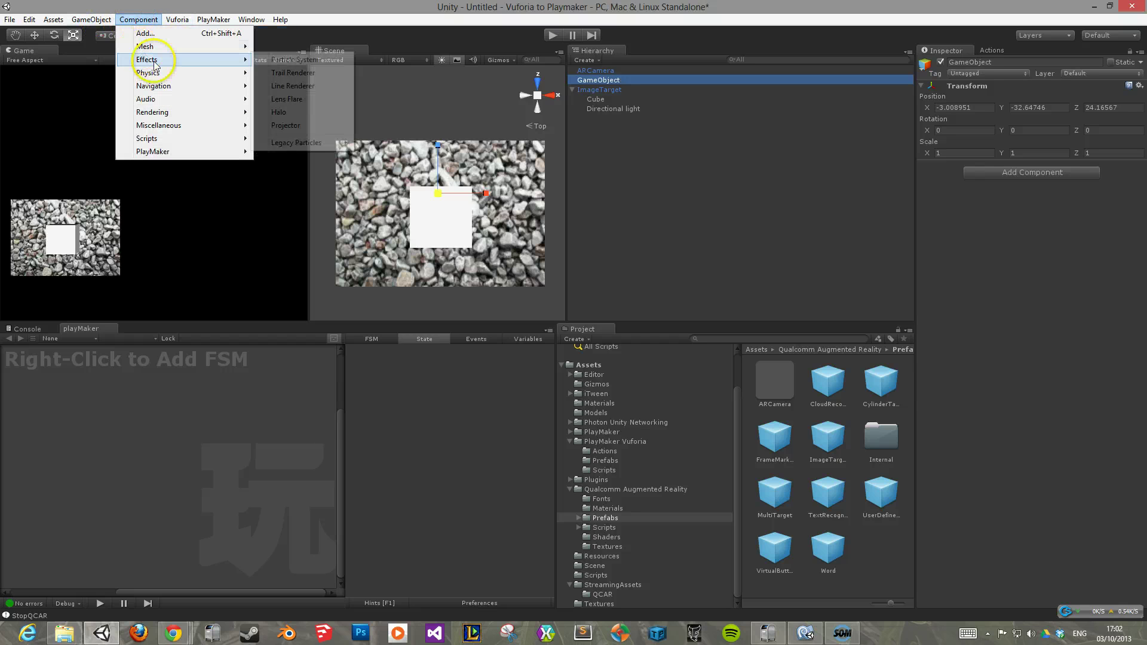
mouse_move(149, 59)
click(302, 112)
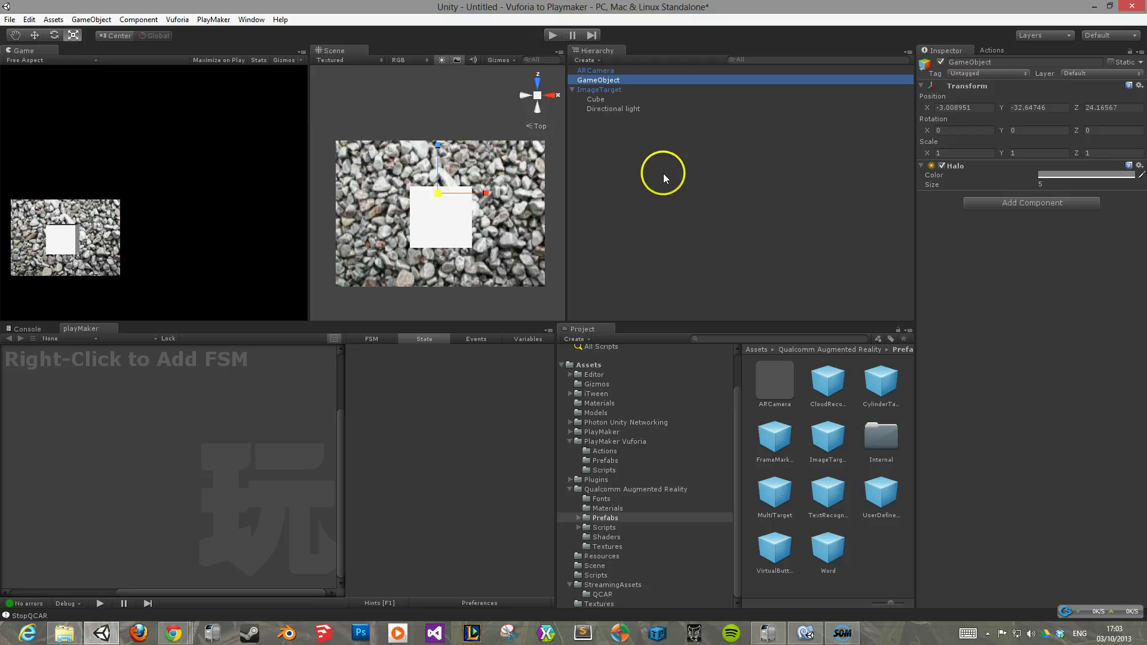
key(w)
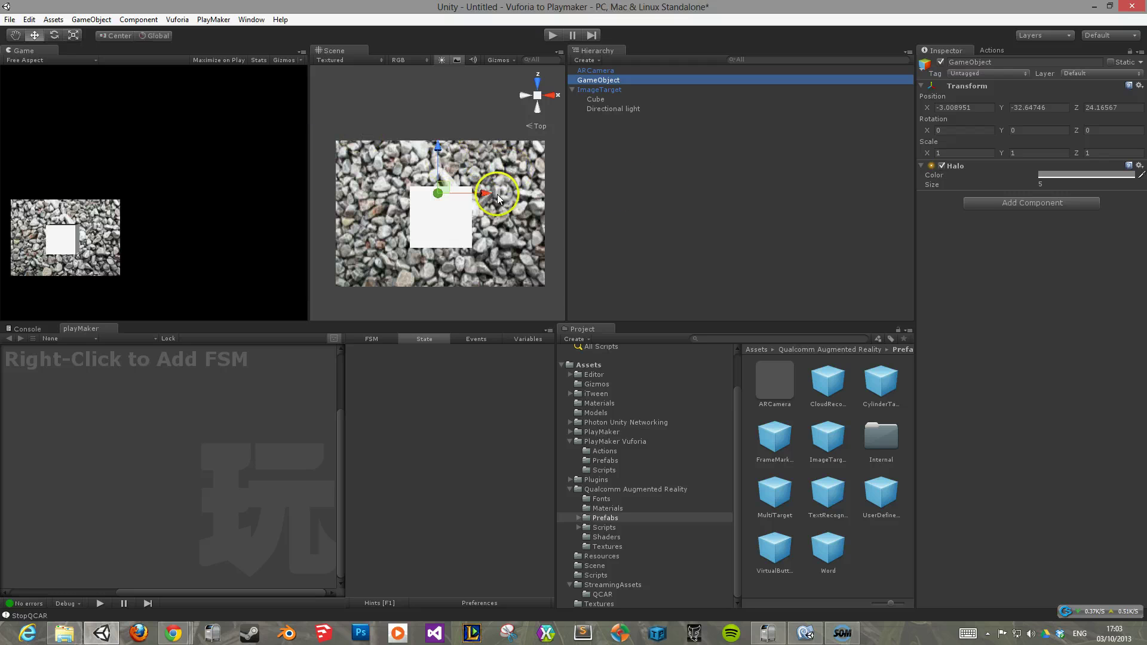
click(1086, 174)
drag(561, 131, 527, 108)
click(573, 62)
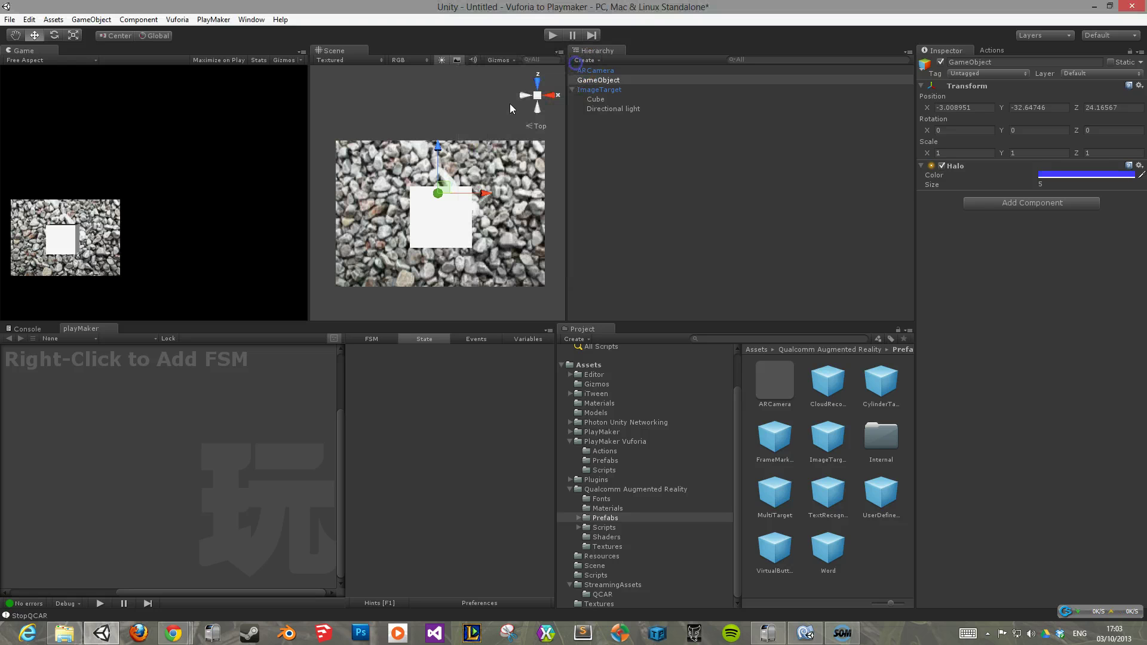
- Reset the GameObject's transform and move it near the stone target's lower-left corner, at about X -104, Z -73
drag(481, 193, 401, 206)
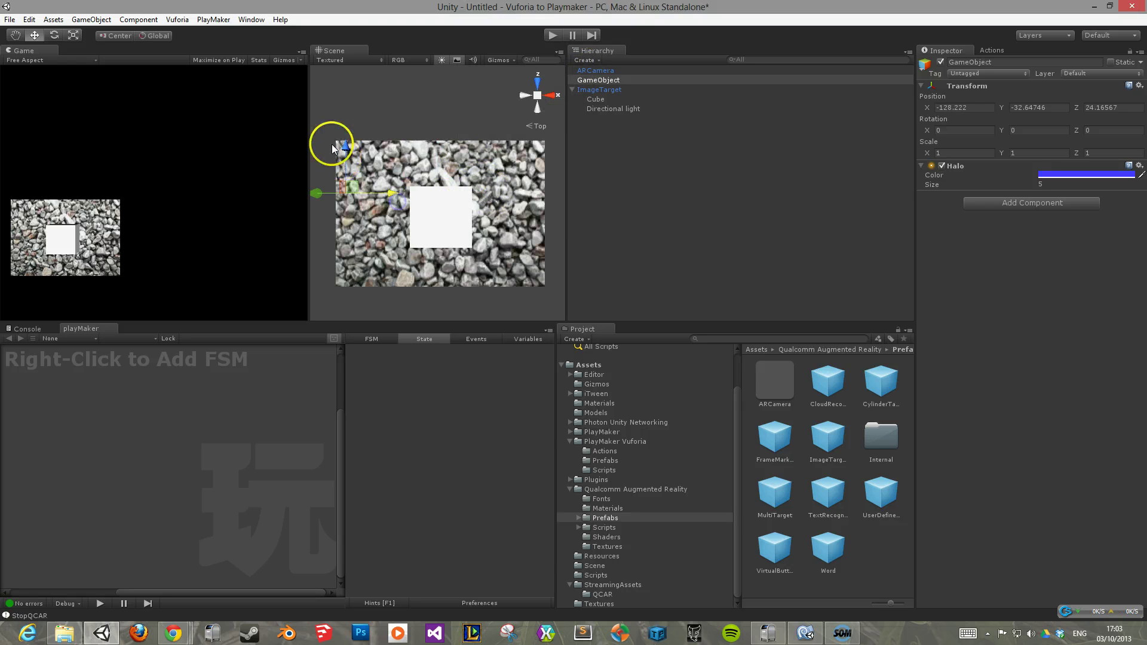
right_click(971, 88)
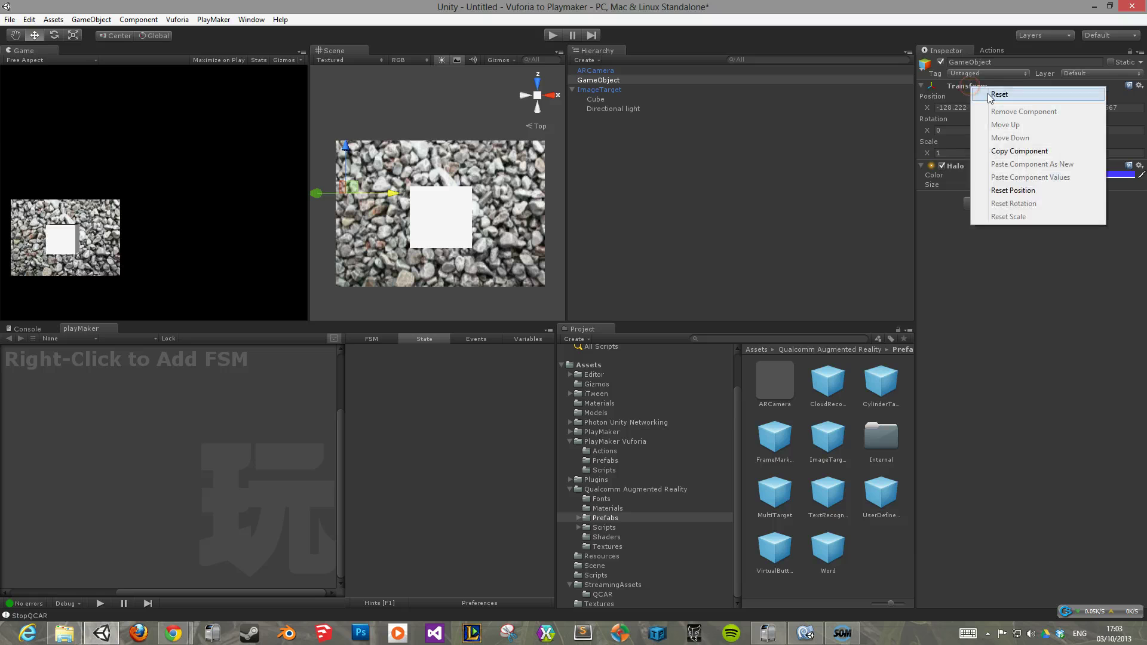
click(991, 95)
drag(442, 168, 436, 227)
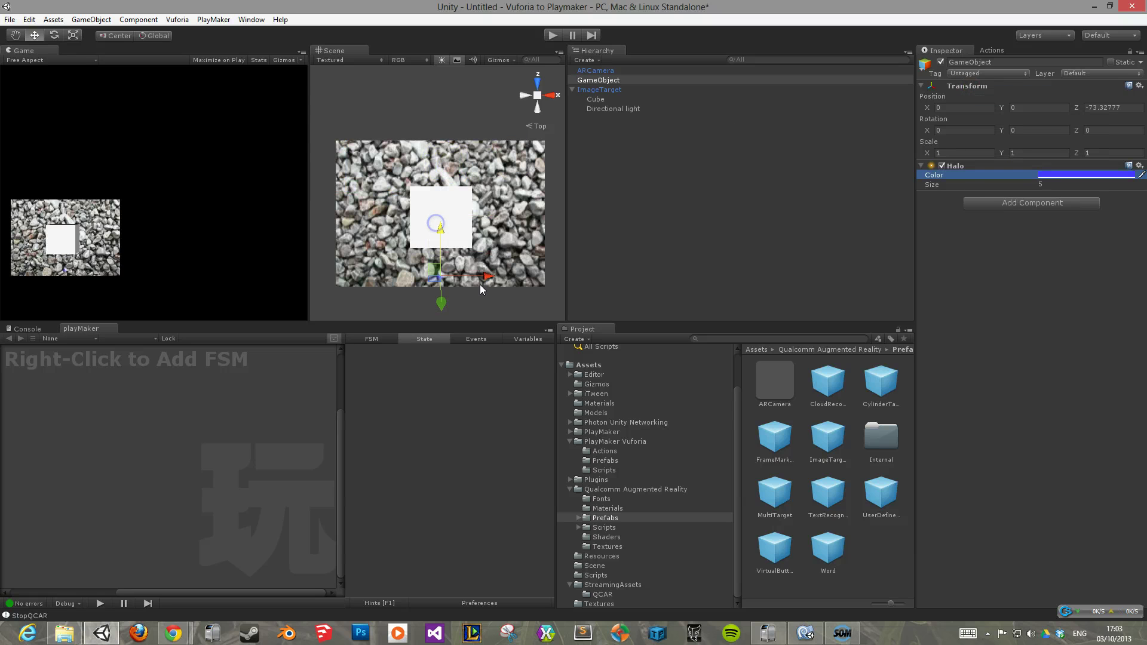
drag(482, 278, 406, 276)
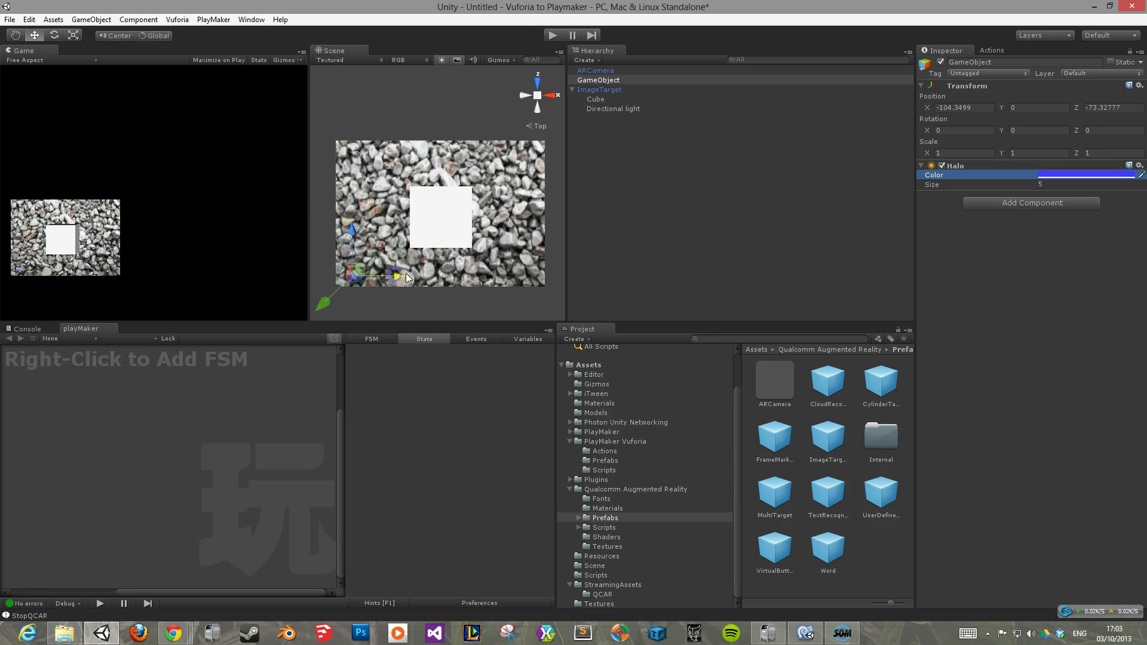
- Set the halo's size to 8.16 and its colour to red (255, 59, 59)
drag(969, 185, 1037, 184)
click(1070, 174)
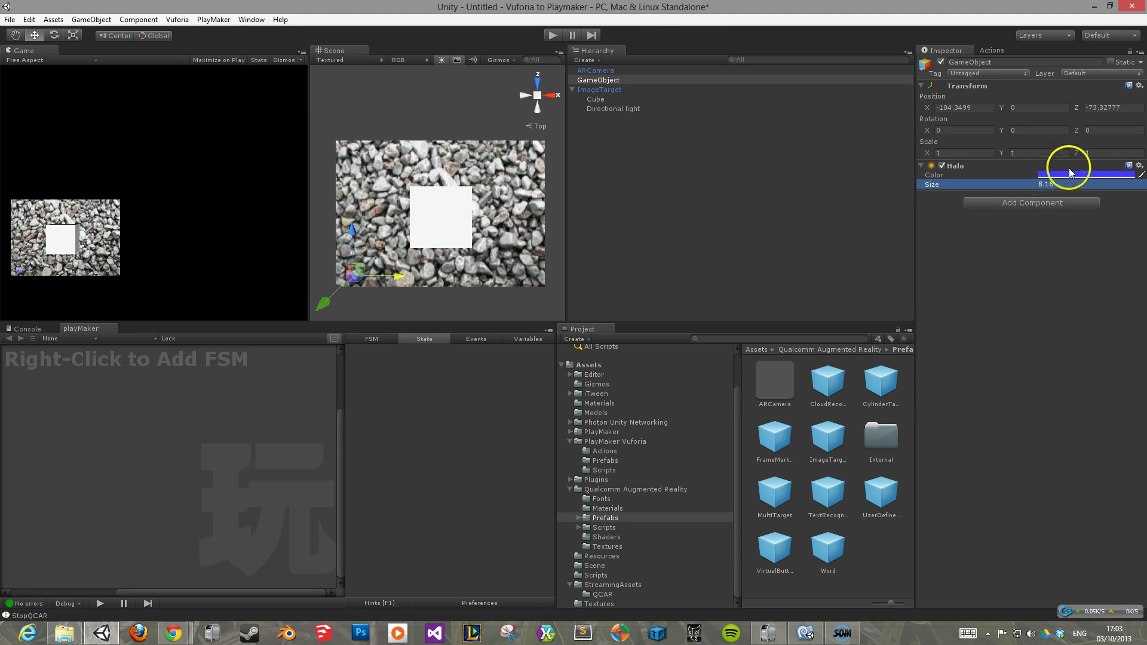
drag(541, 142, 472, 108)
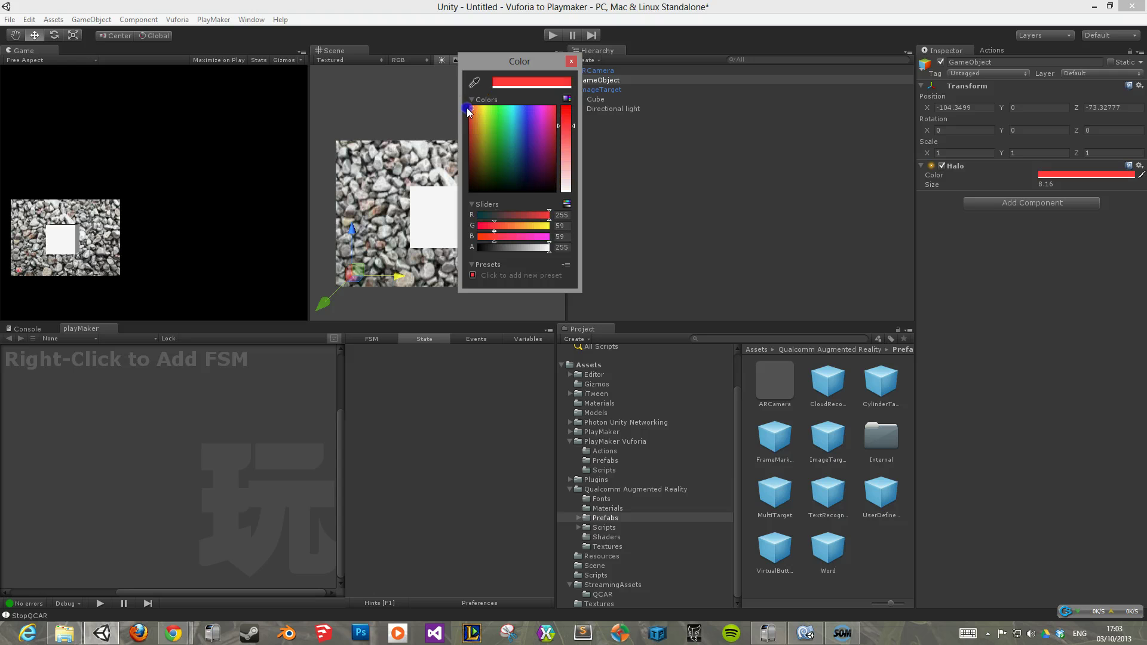
click(571, 61)
- Move the halo GameObject up along the Z axis to about Z -52 on the stone target
middle_drag(348, 215, 396, 275)
scroll(500, 225, up, 5)
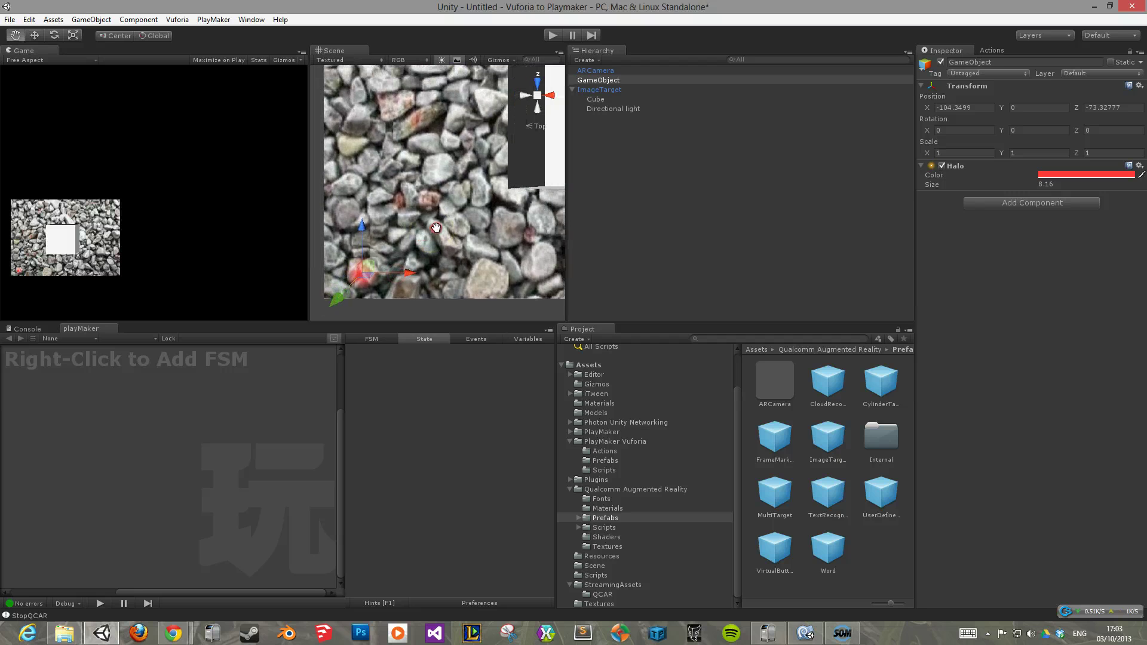
click(362, 231)
drag(365, 210, 371, 184)
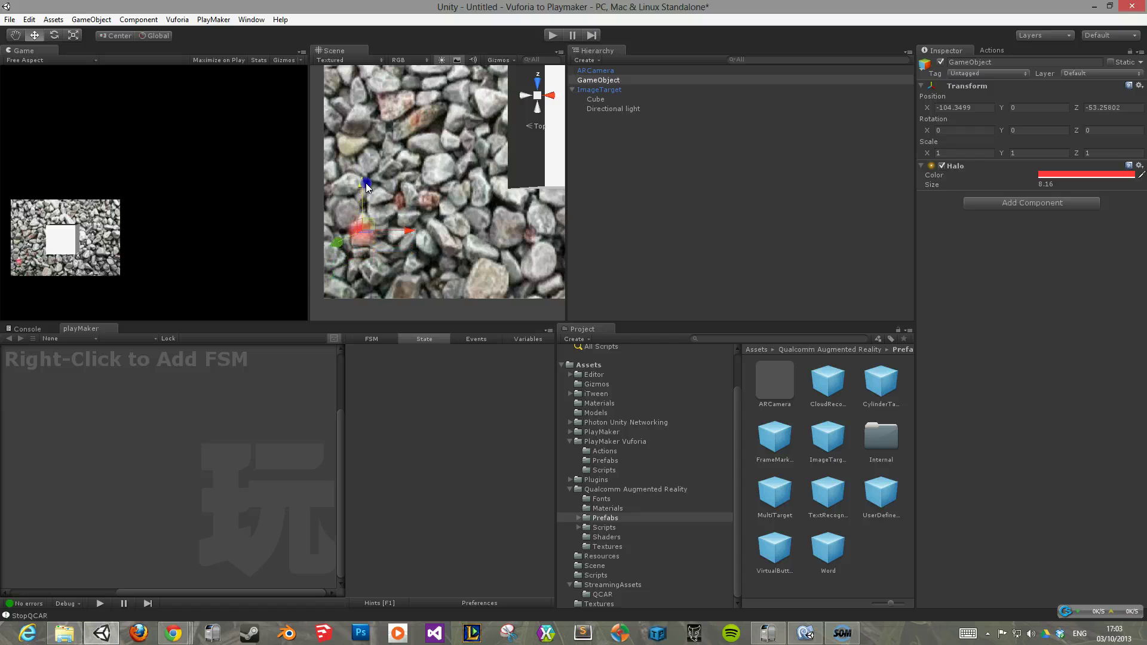
scroll(410, 220, down, 2)
scroll(449, 209, down, 3)
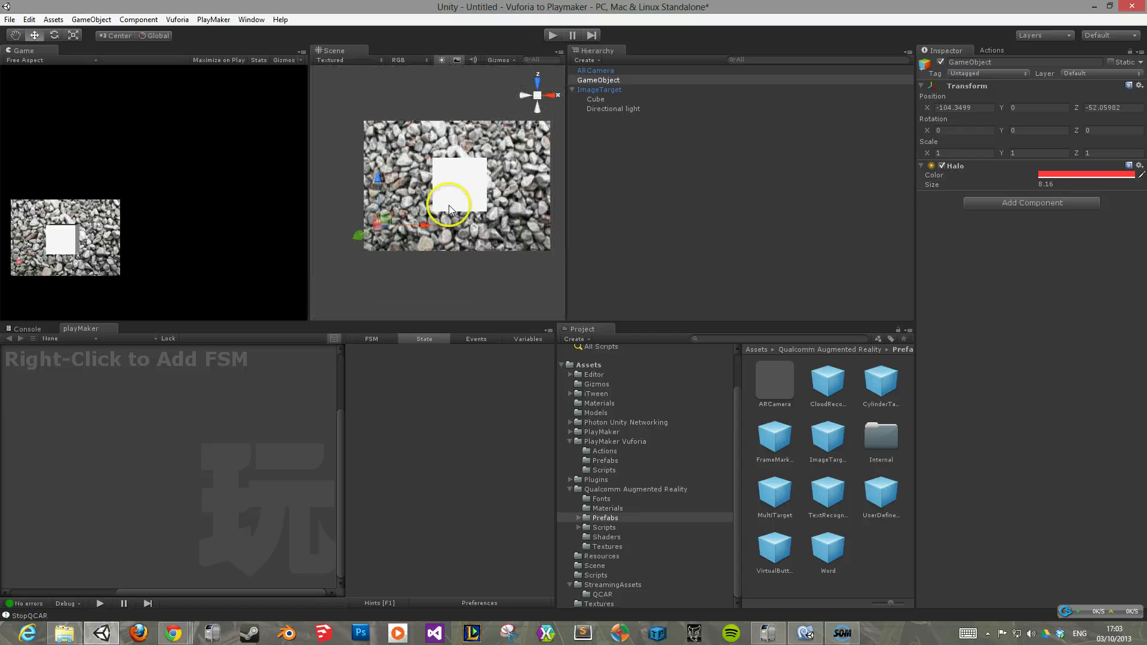
- Examine the virtual button rectangle coordinates in StonesAndWood.xml from StreamingAssets/QCAR, with the Inspector widened, and compare them with the stone target
click(538, 132)
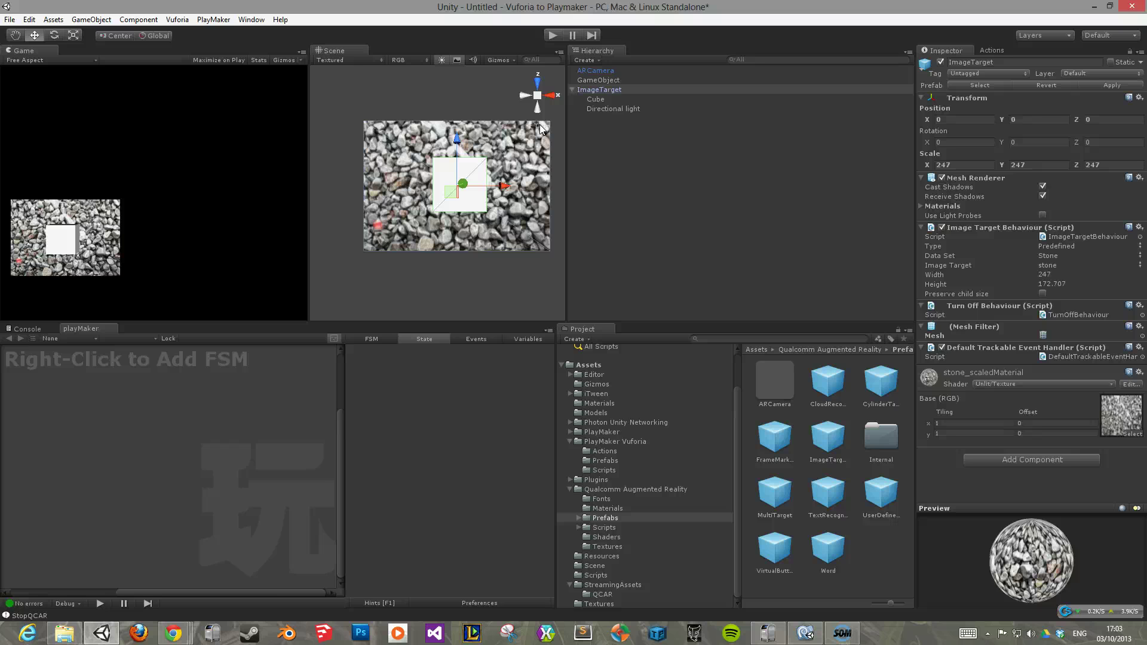
click(621, 595)
click(880, 439)
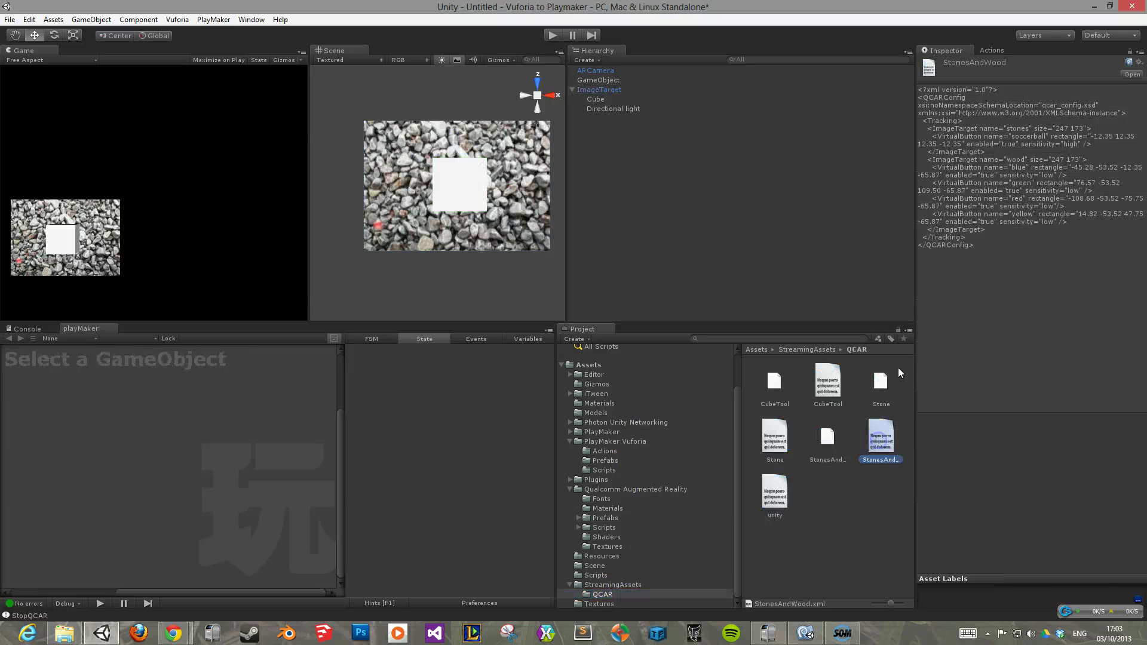
drag(916, 242, 733, 240)
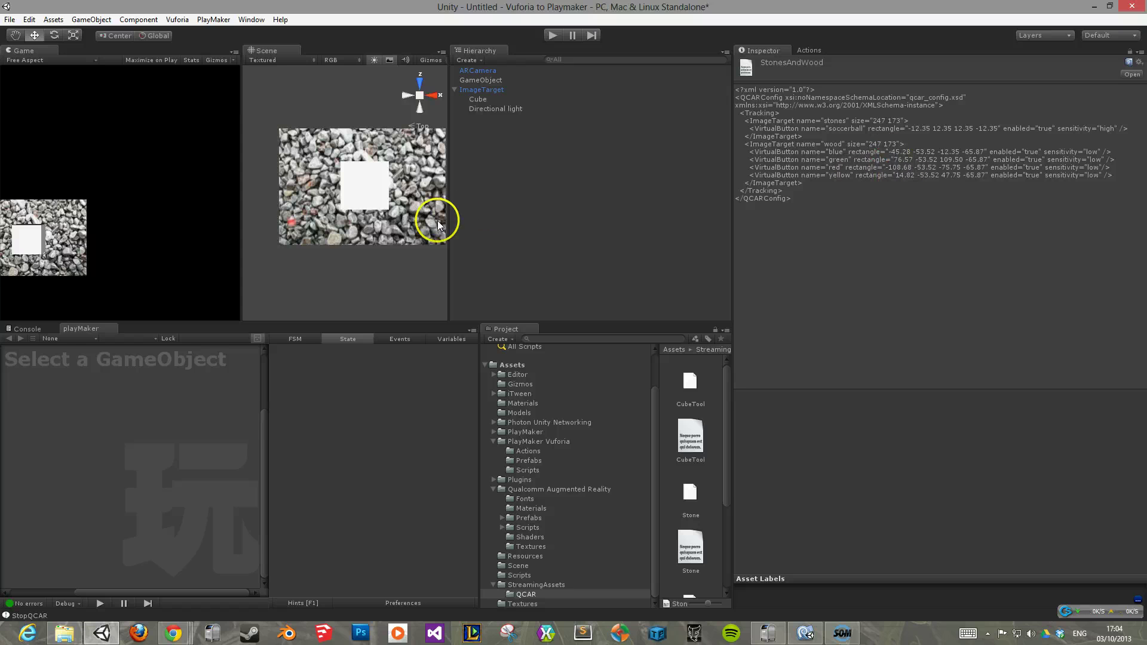
drag(448, 220, 552, 229)
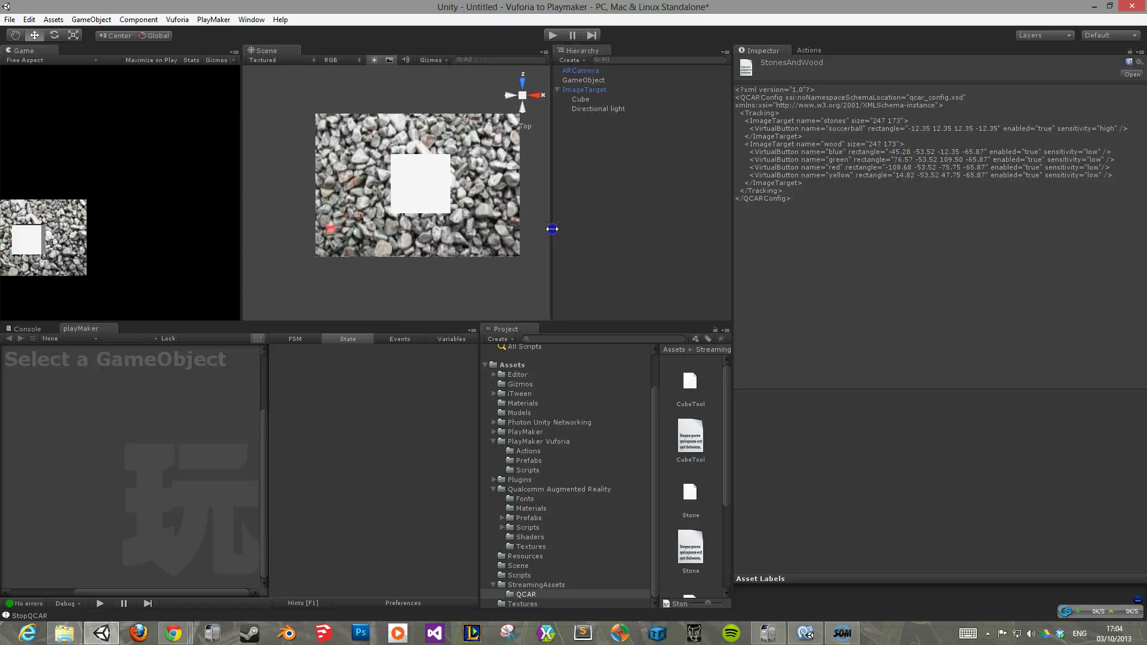
scroll(511, 235, up, 3)
middle_drag(512, 238, 475, 255)
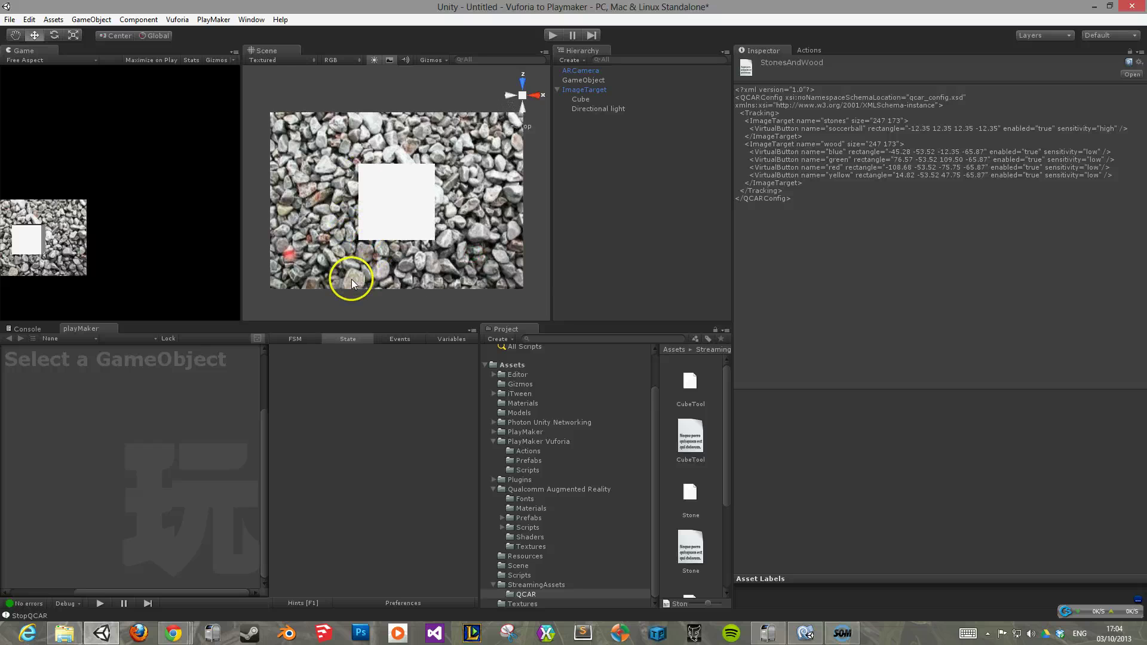
middle_drag(318, 284, 365, 256)
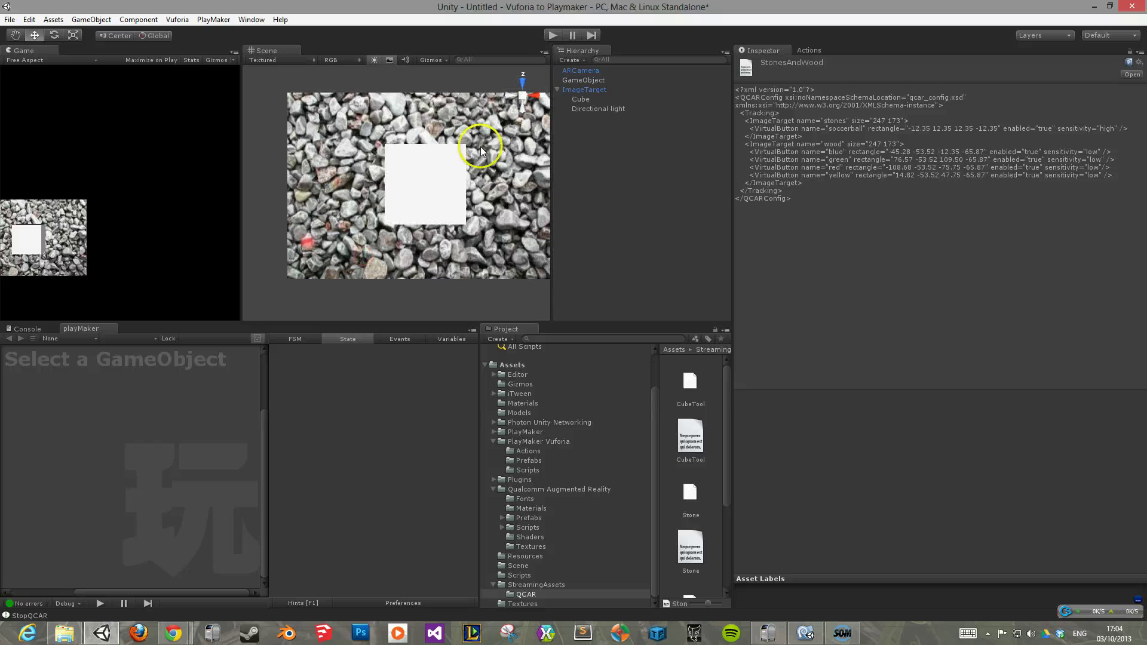
- Rename the halo GameObject to 1 and set its position to X -100 and Z -50
click(589, 83)
click(806, 63)
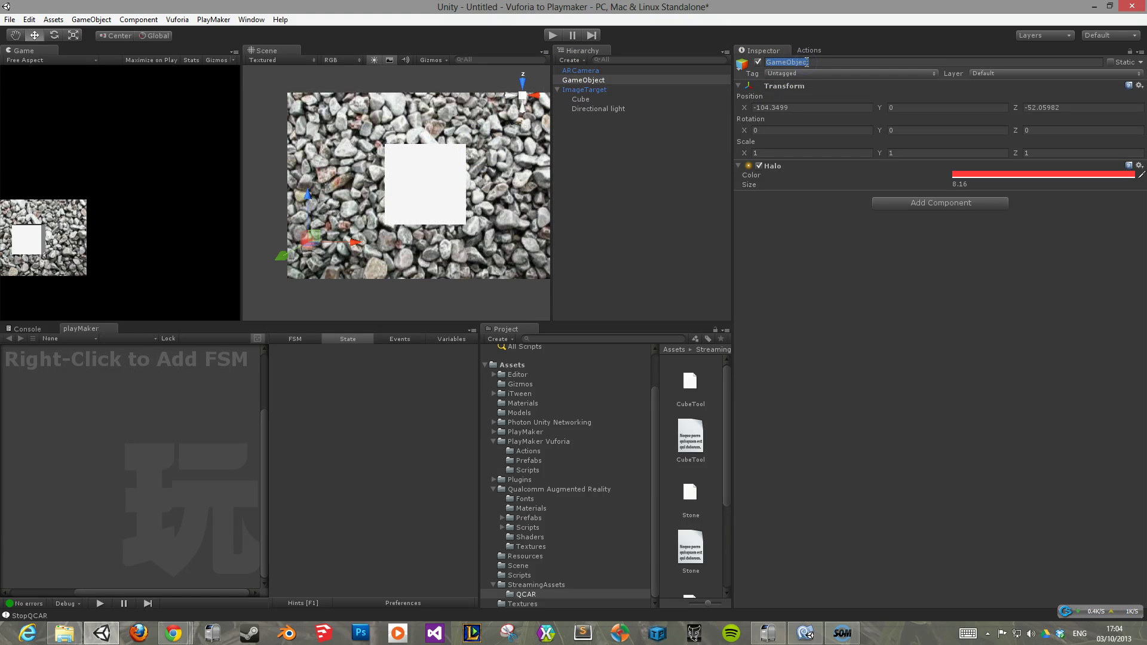
text(1)
key(Return)
click(811, 108)
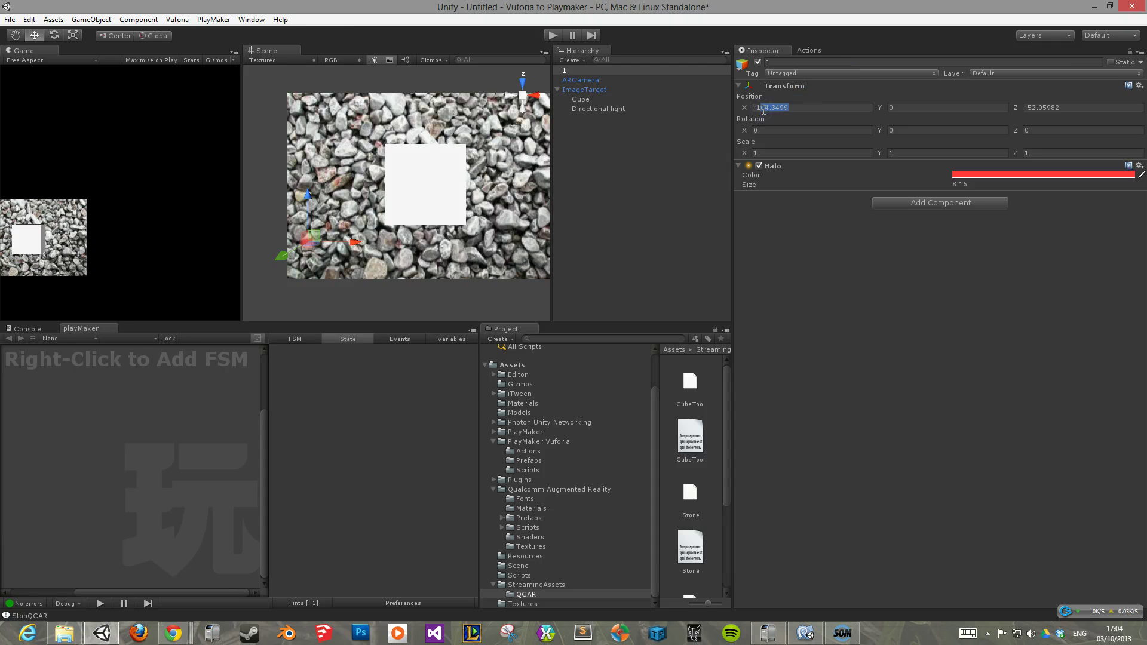
text(00)
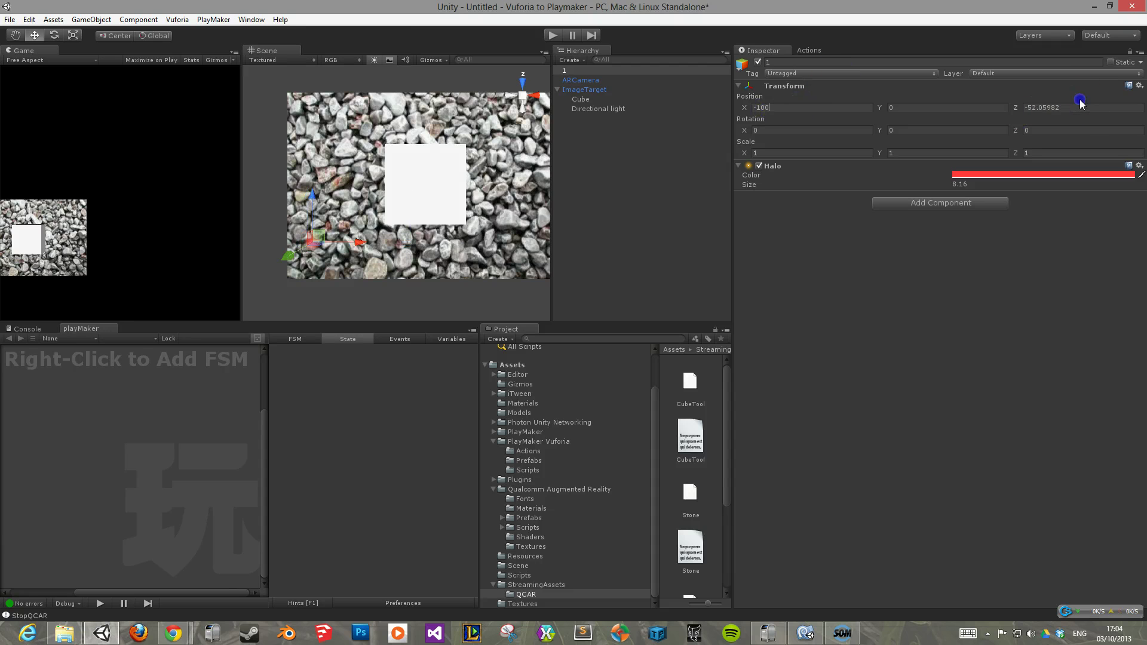
click(1089, 109)
text(-50)
- Duplicate object 1 and place the copy near the target's lower edge at X -50, Z -75
right_click(647, 73)
click(687, 121)
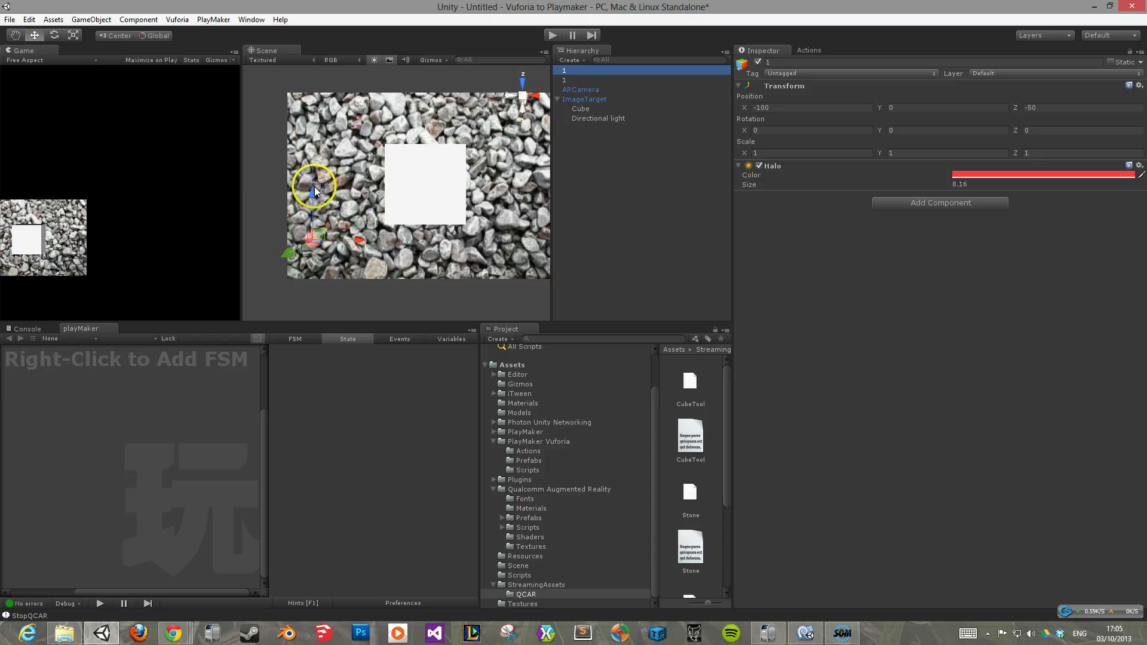
drag(315, 191, 316, 220)
drag(365, 271, 419, 274)
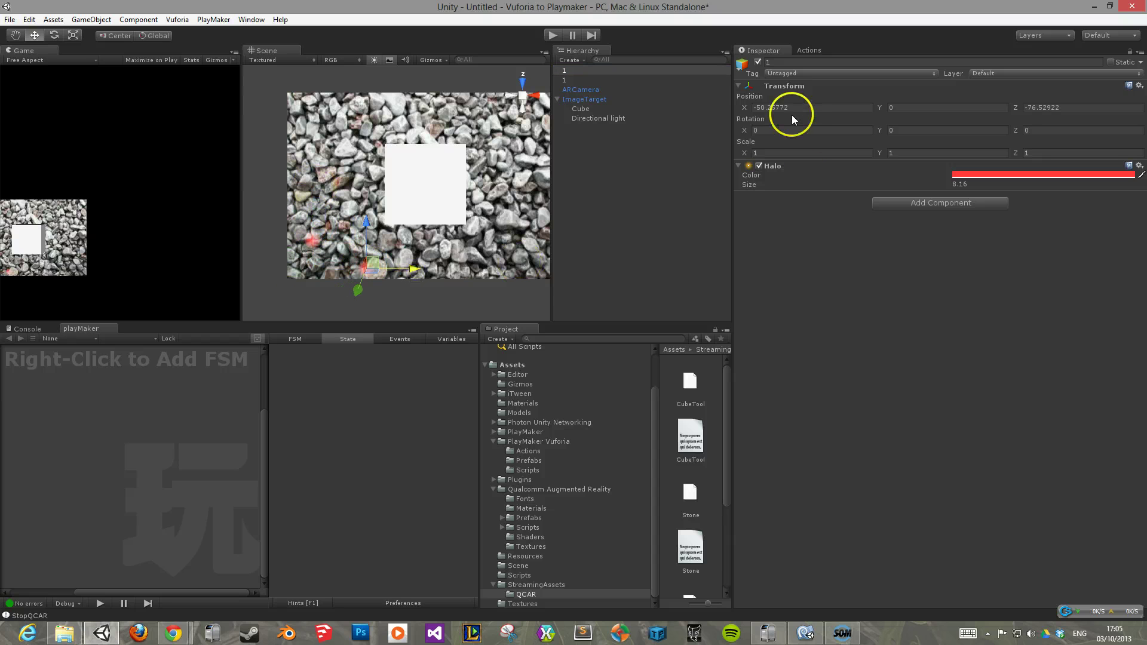
double_click(770, 107)
text(00)
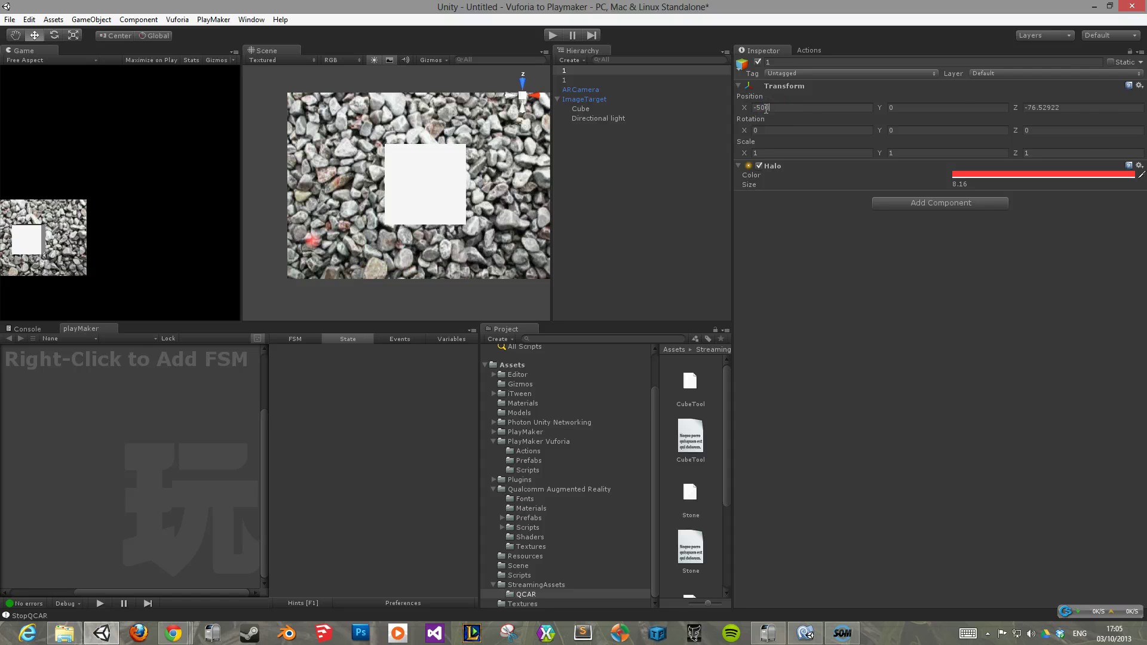
click(1109, 108)
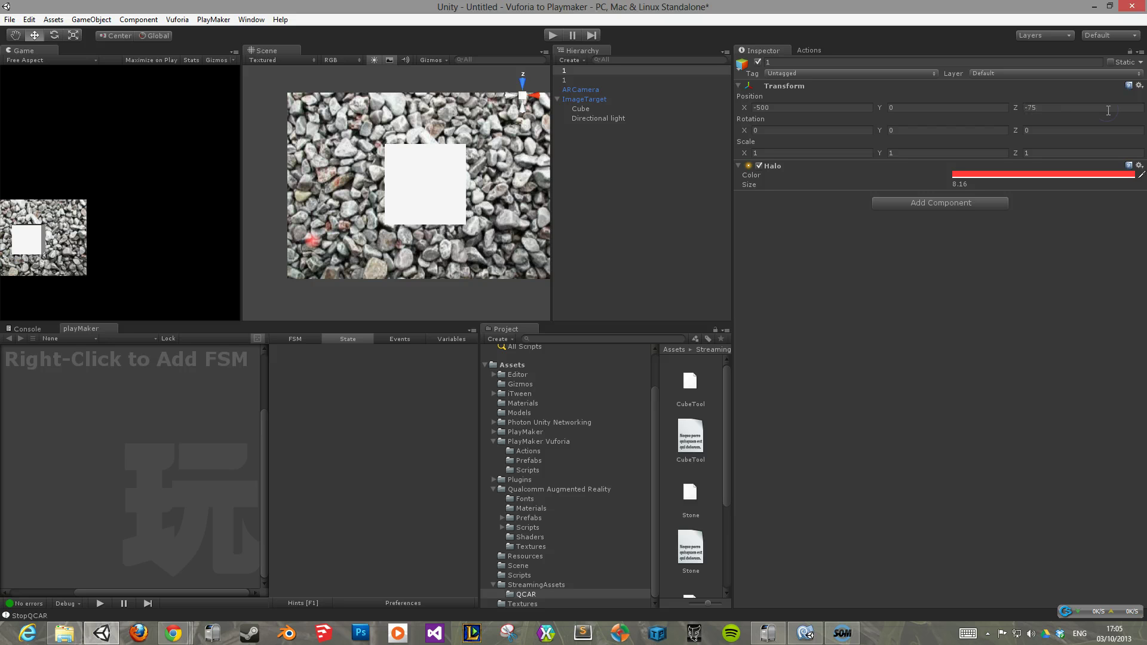
click(829, 95)
key(BackSpace)
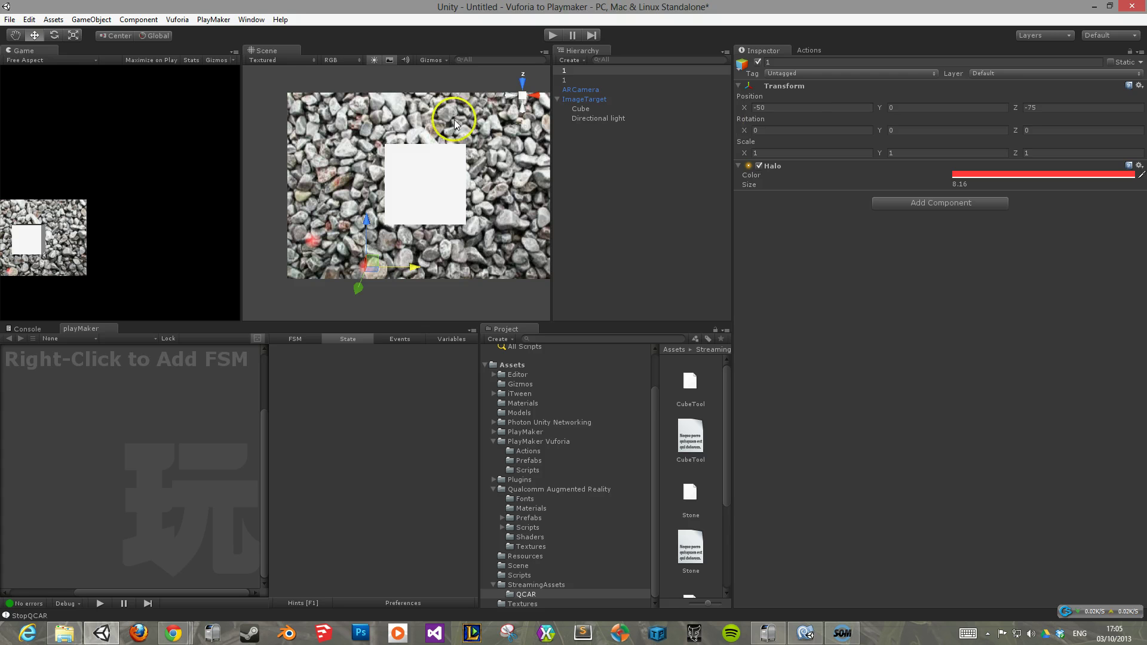
- Rename the duplicated halo object at X -50, Z -75 to 2
click(263, 90)
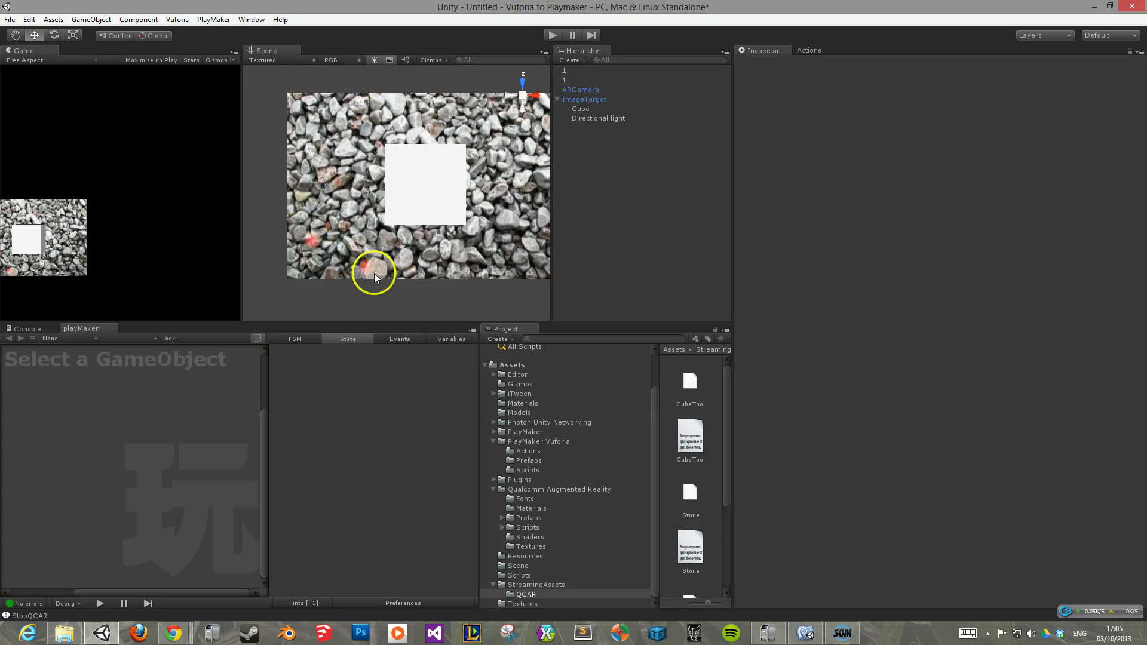
click(603, 80)
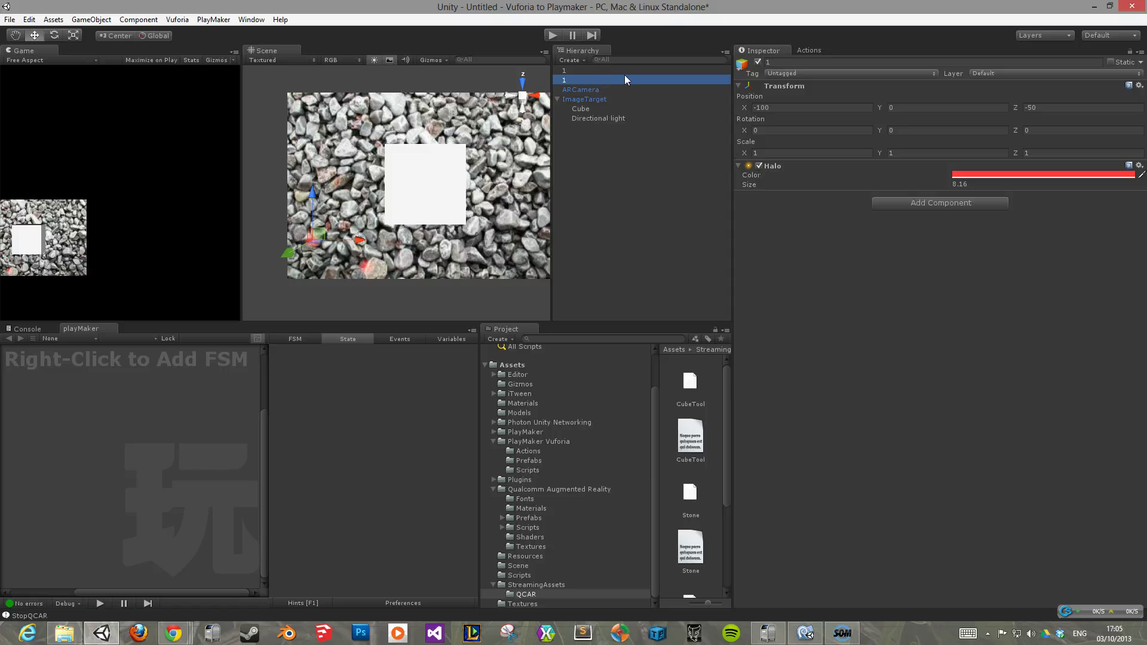
click(632, 70)
click(798, 60)
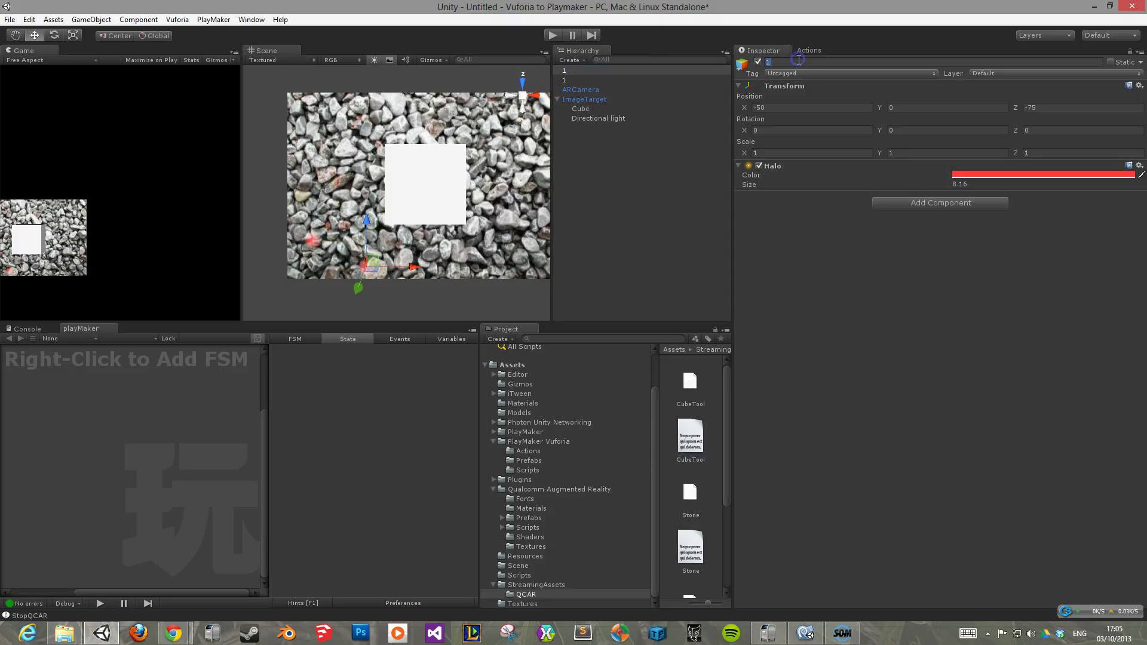
key(Return)
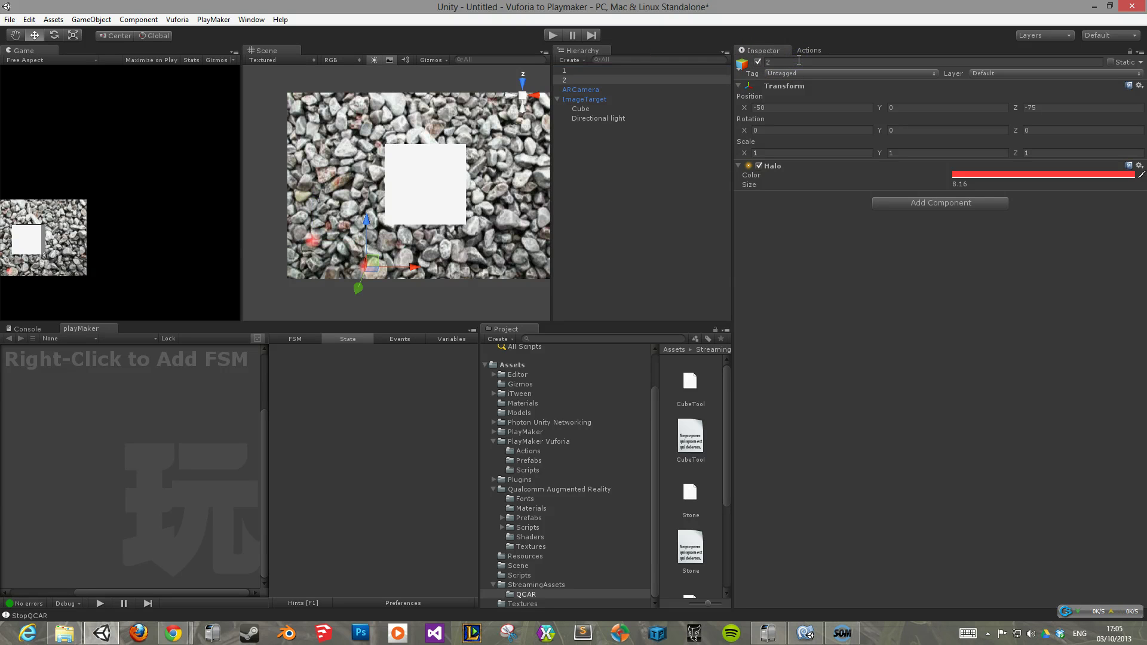
click(253, 149)
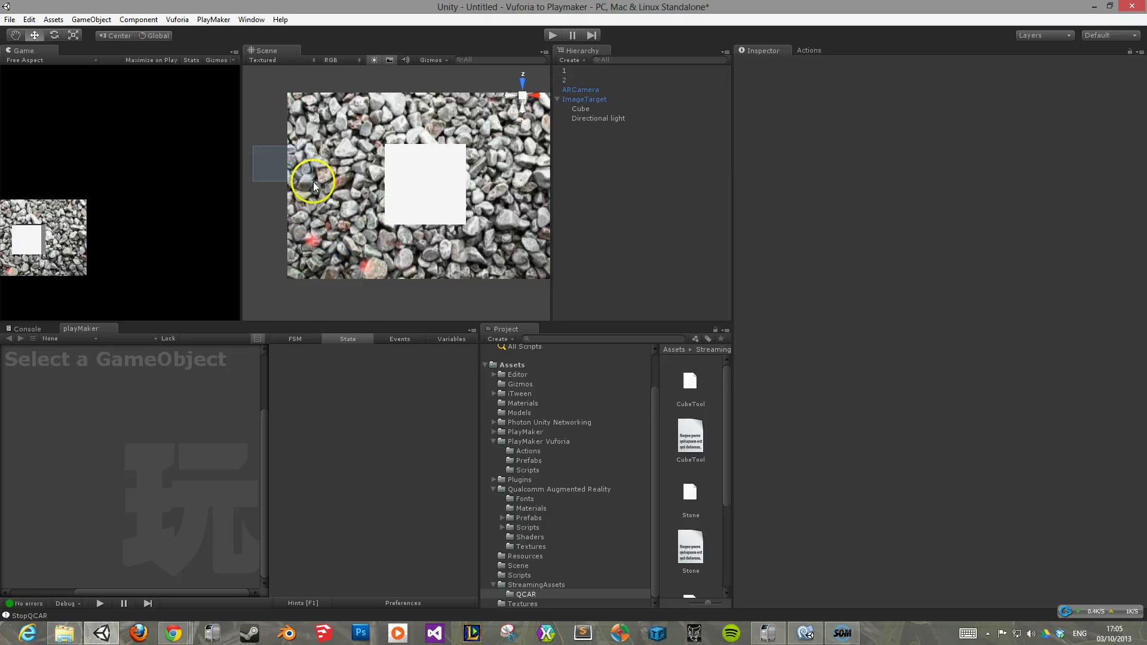
click(153, 143)
click(599, 179)
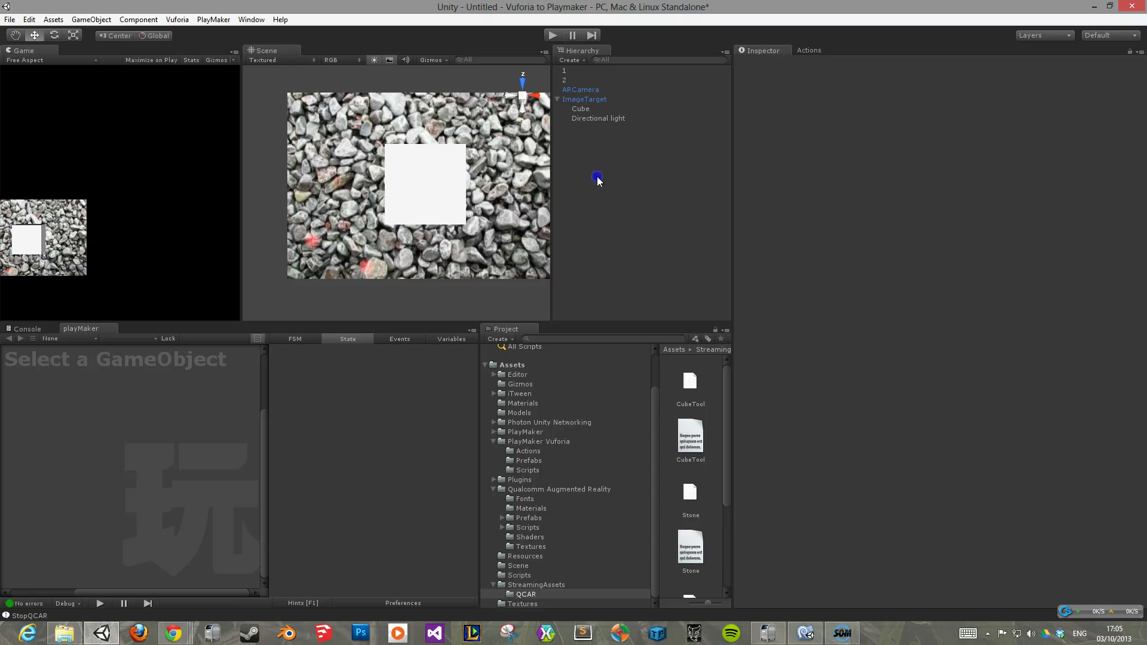
drag(396, 162, 445, 199)
middle_drag(264, 149, 293, 146)
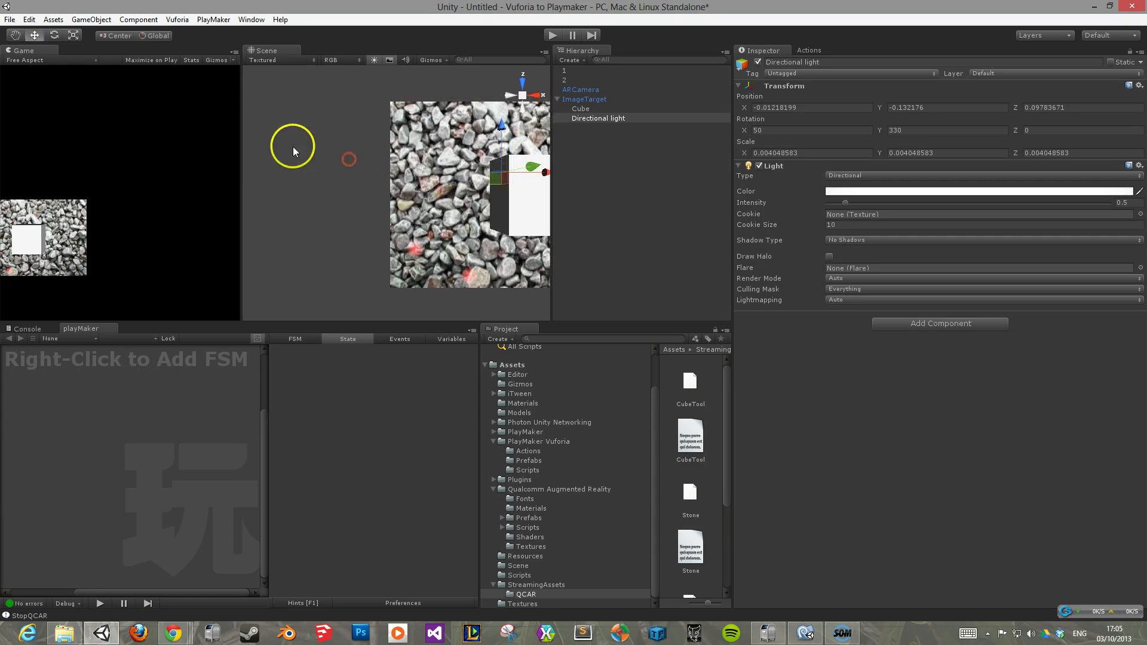
drag(255, 140, 280, 156)
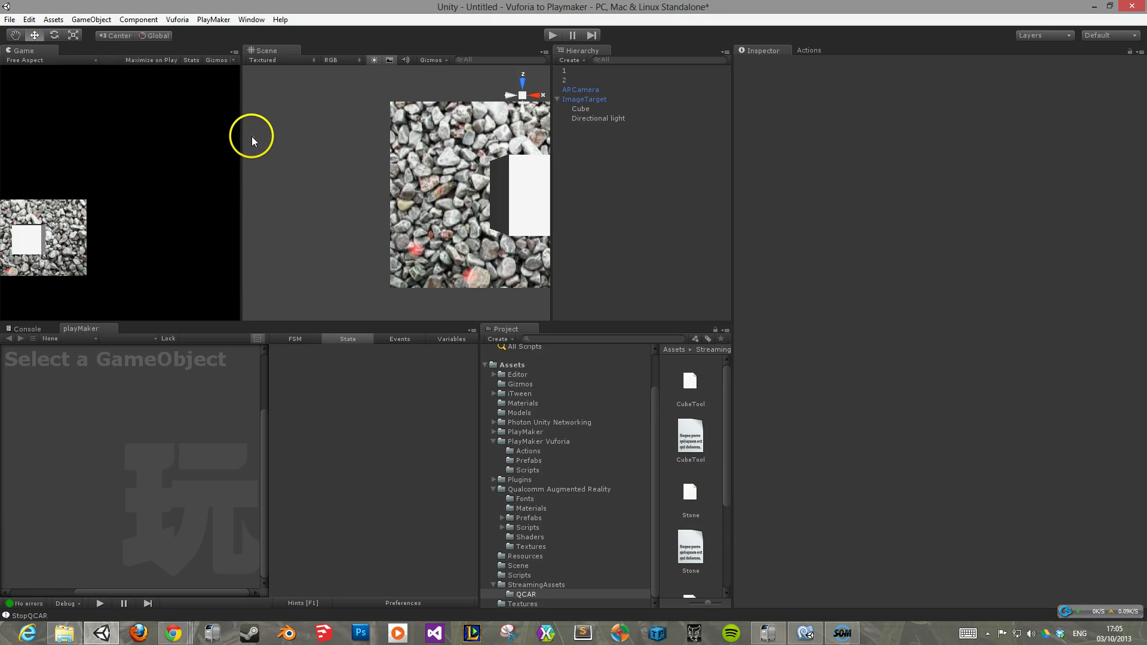
- Add the VirtualButton prefab from Qualcomm Augmented Reality/Prefabs to the scene as a child of ImageTarget
drag(252, 141, 321, 183)
middle_drag(364, 194, 313, 181)
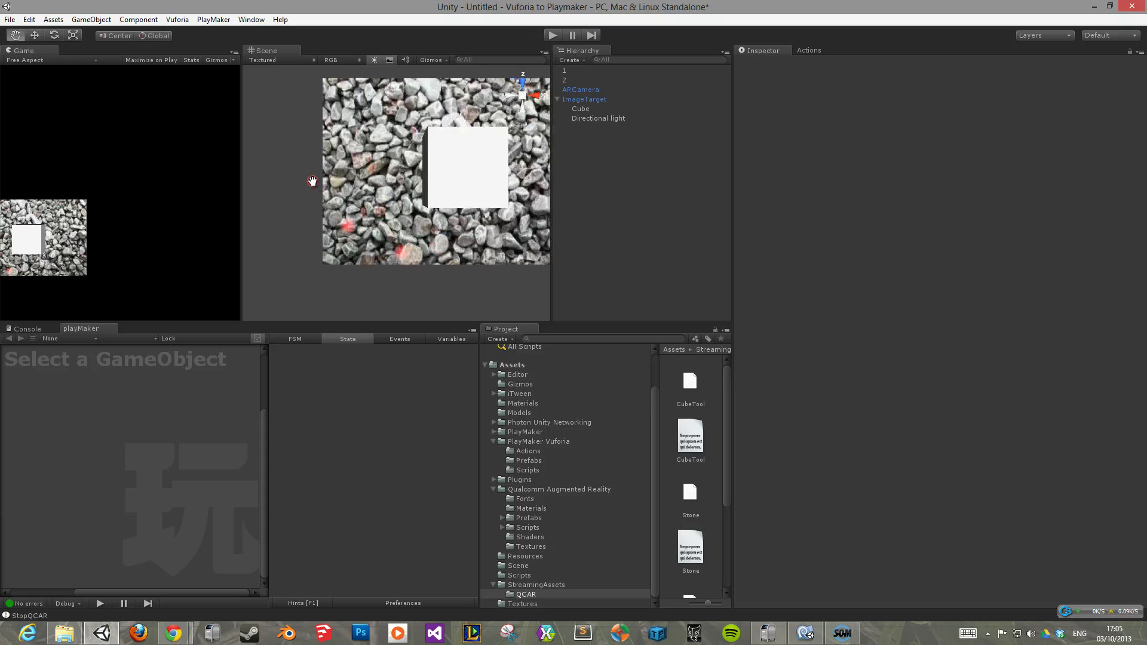
scroll(334, 164, up, 5)
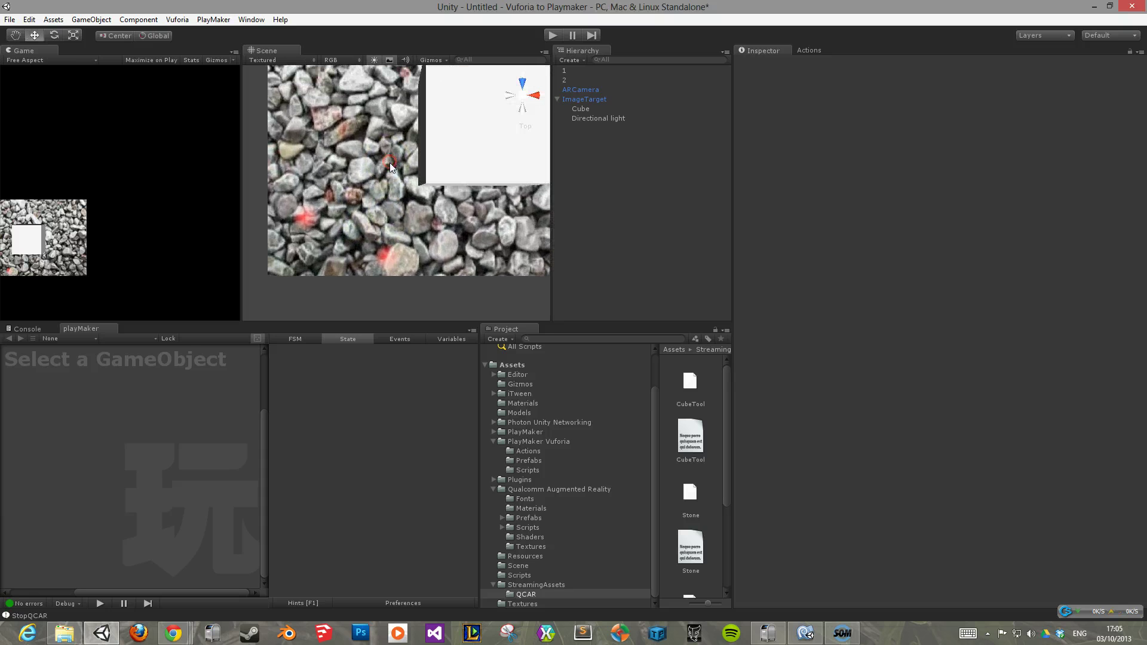
click(534, 519)
scroll(674, 474, down, 3)
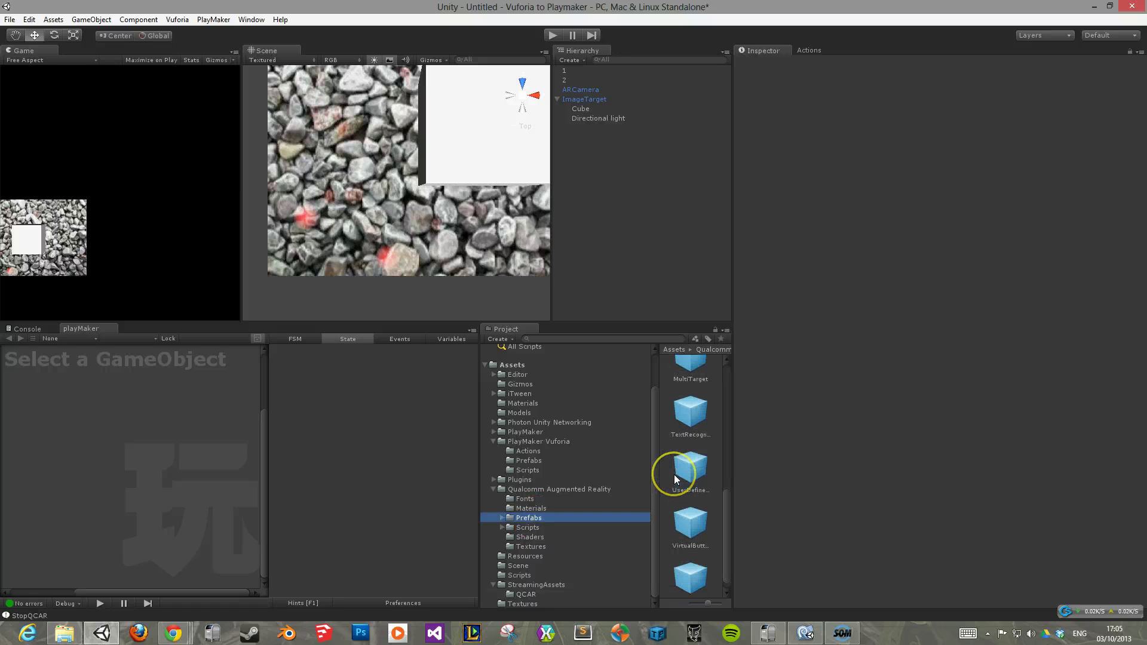
drag(694, 515, 614, 100)
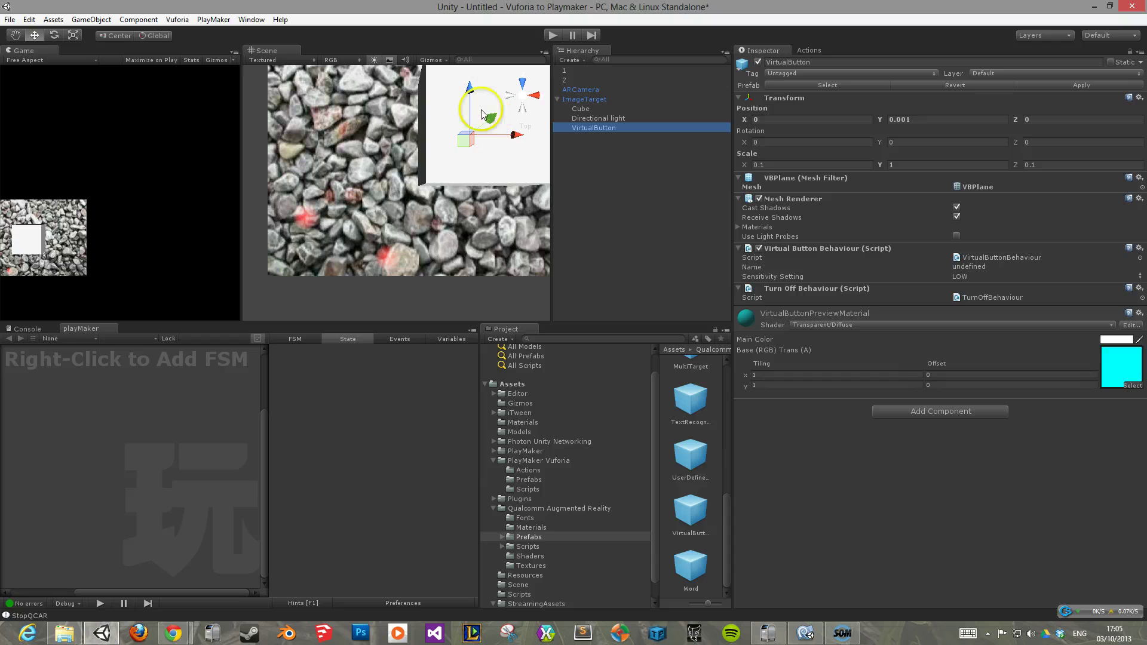
- Move the virtual button between the two halo markers, to about X -0.302 and Z -0.251
drag(513, 135, 387, 136)
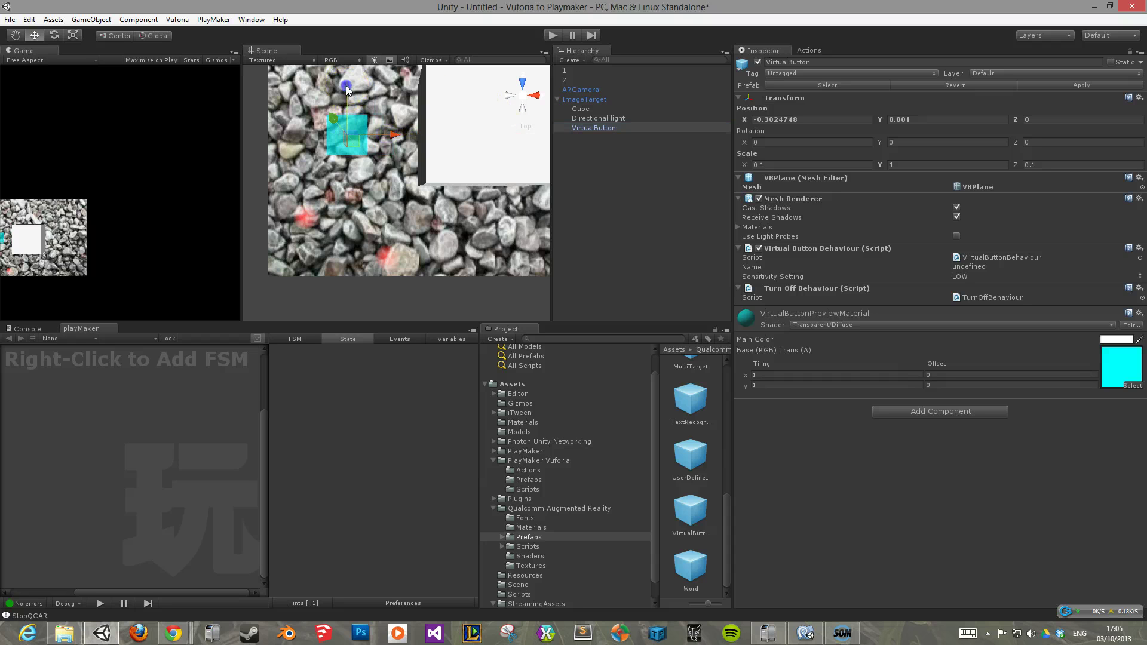
drag(346, 84, 347, 189)
click(327, 222)
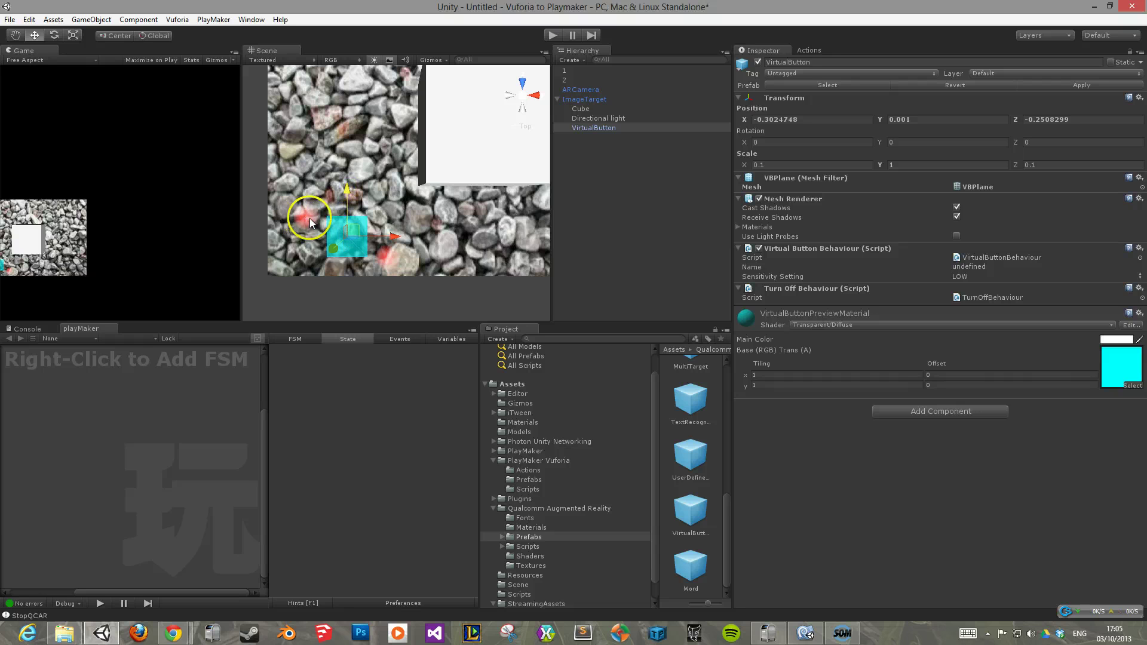
- Widen the virtual button to an X scale of about 0.198 and shift it to about X -0.311 to span the halo markers
key(r)
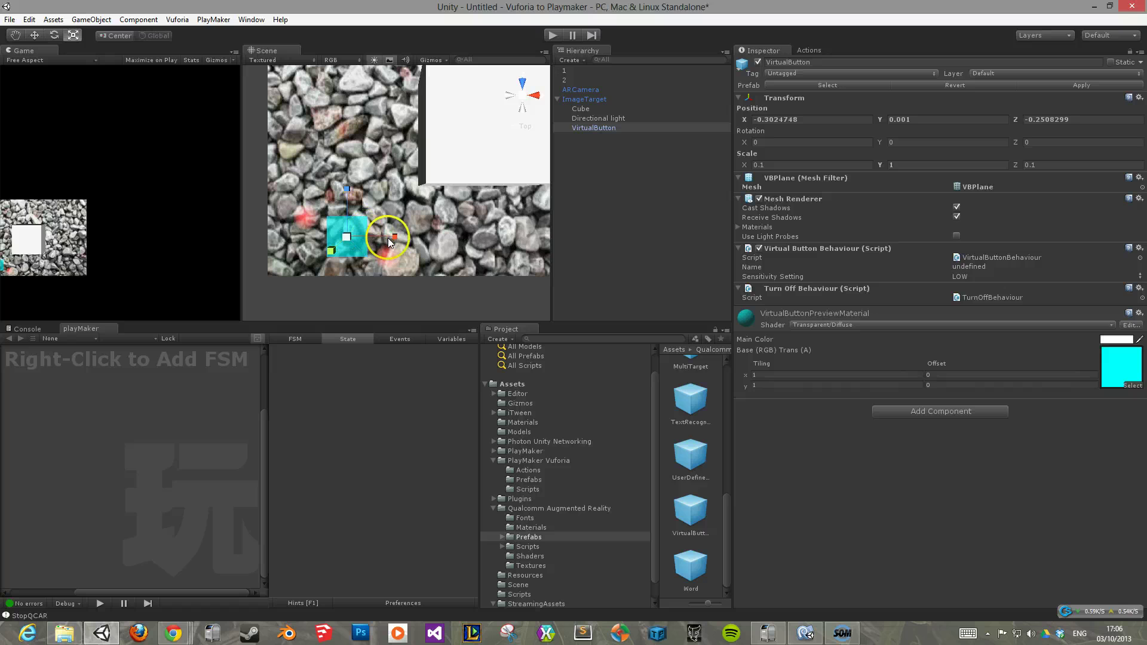
mouse_move(396, 238)
mouse_down()
mouse_move(439, 241)
mouse_move(392, 237)
mouse_up()
key(w)
key(r)
key(w)
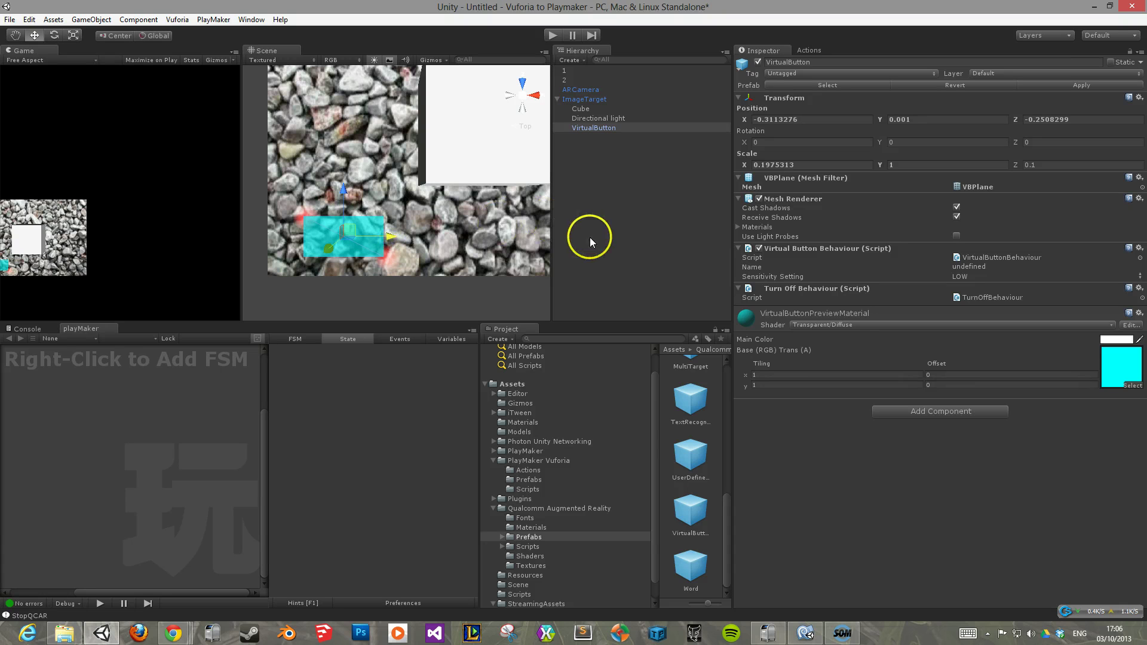
click(604, 244)
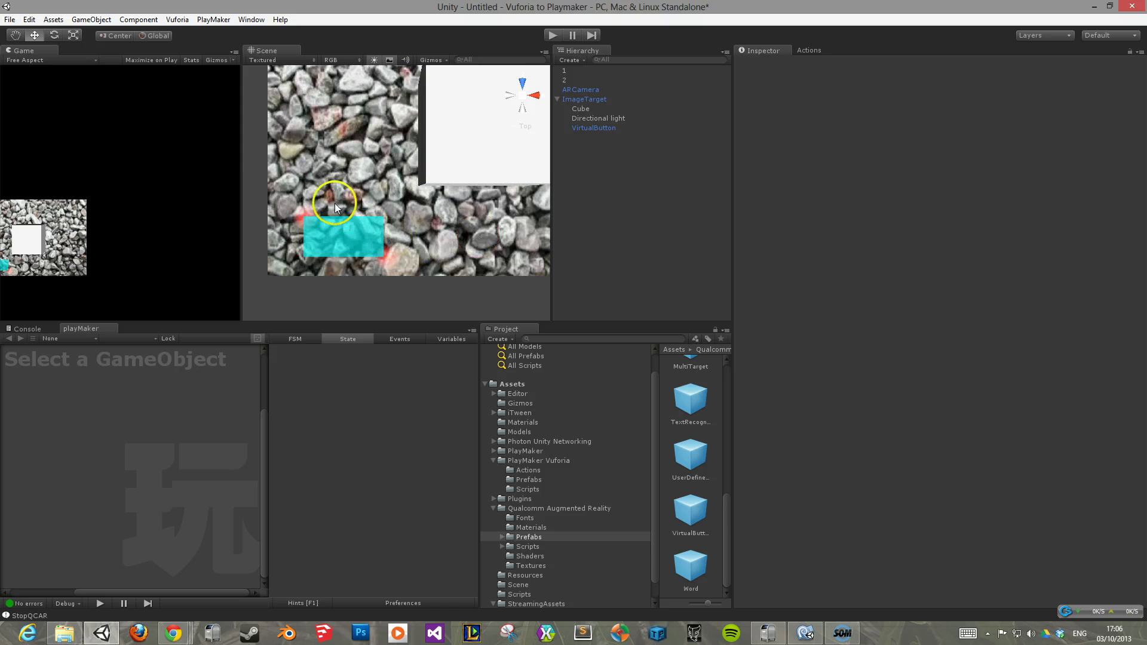
- Make halo objects 1 and 2 children of VirtualButton
middle_drag(457, 175, 430, 213)
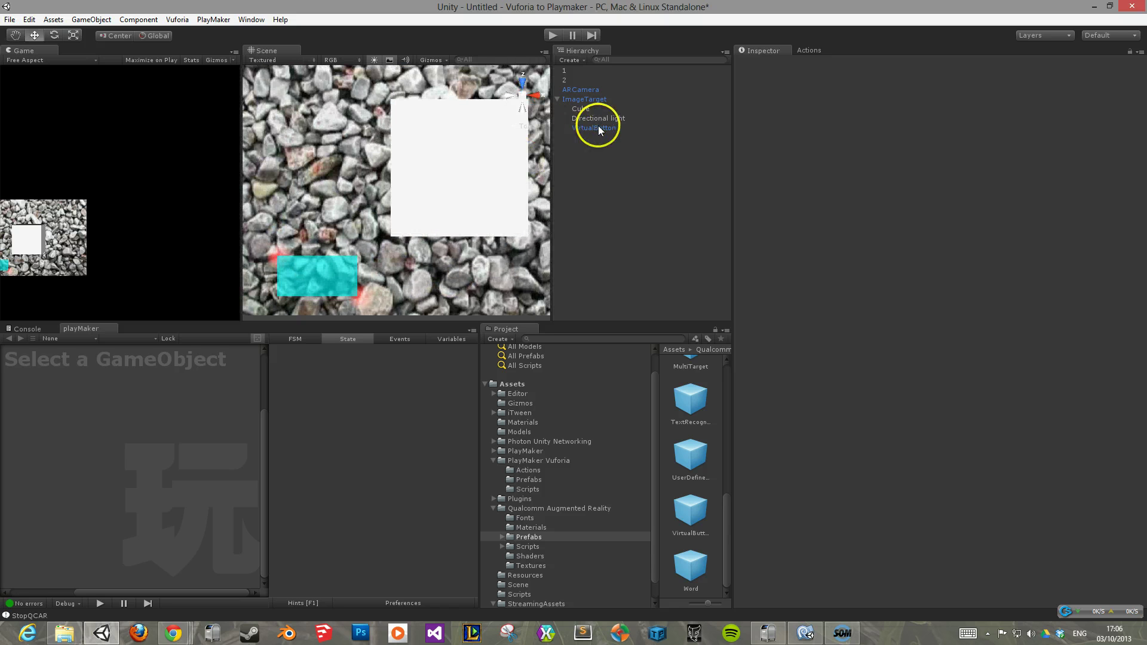
click(608, 70)
ctrl+click(610, 80)
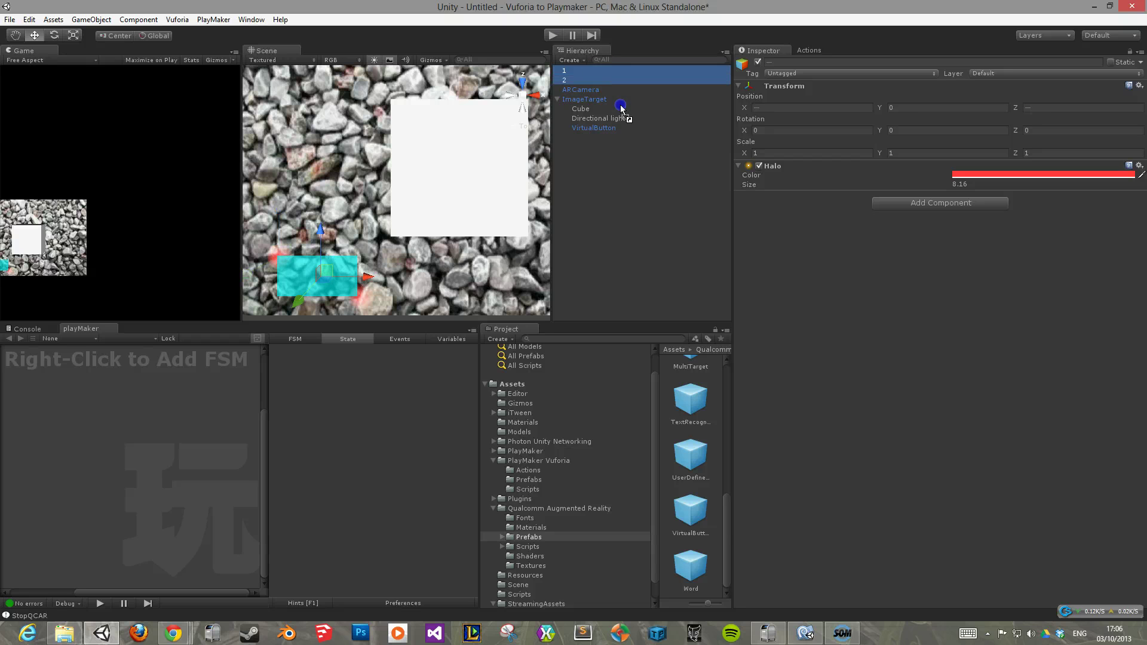
drag(621, 110, 623, 129)
click(606, 146)
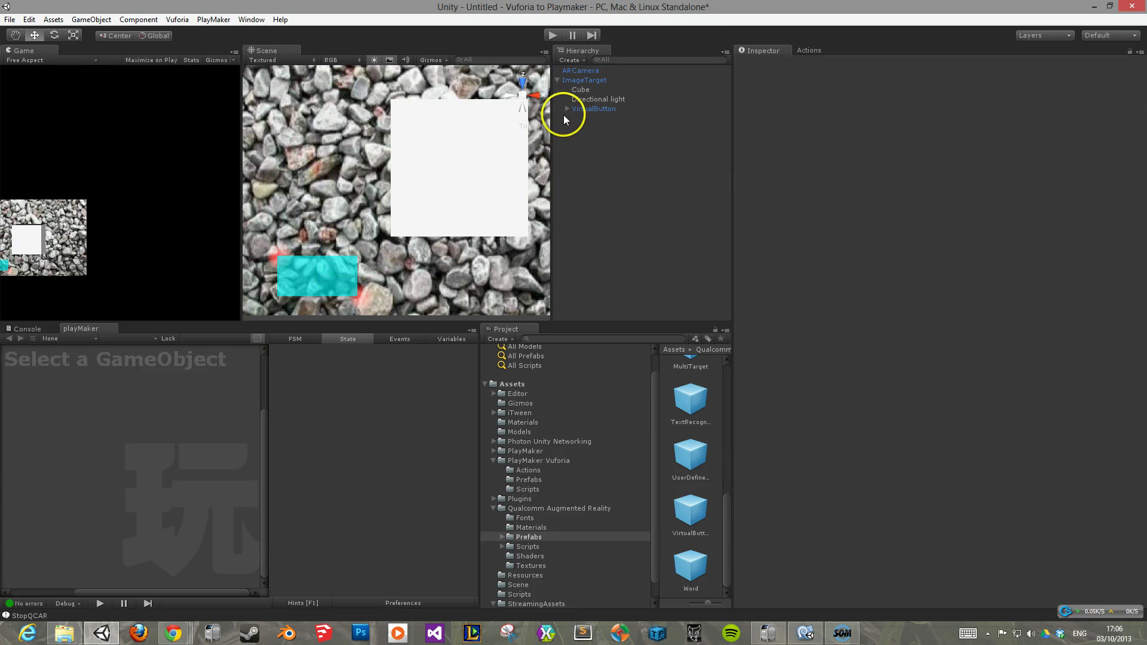
- Move halo objects 1 and 2 out of VirtualButton so they are direct children of ImageTarget
click(601, 114)
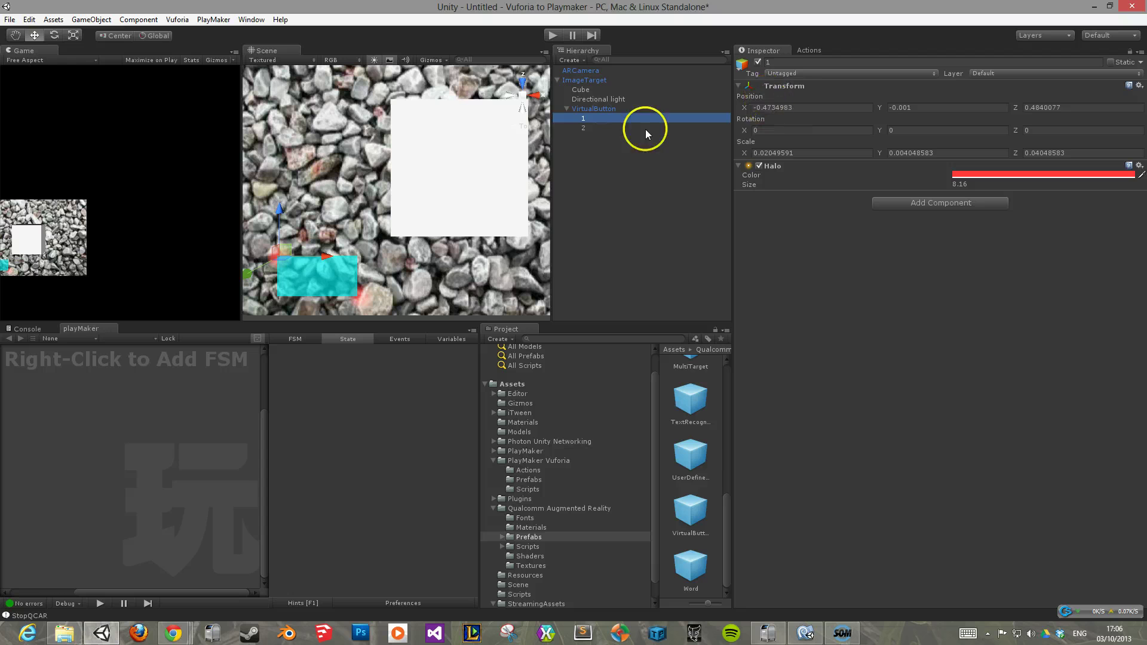
ctrl+click(614, 128)
drag(615, 117, 617, 80)
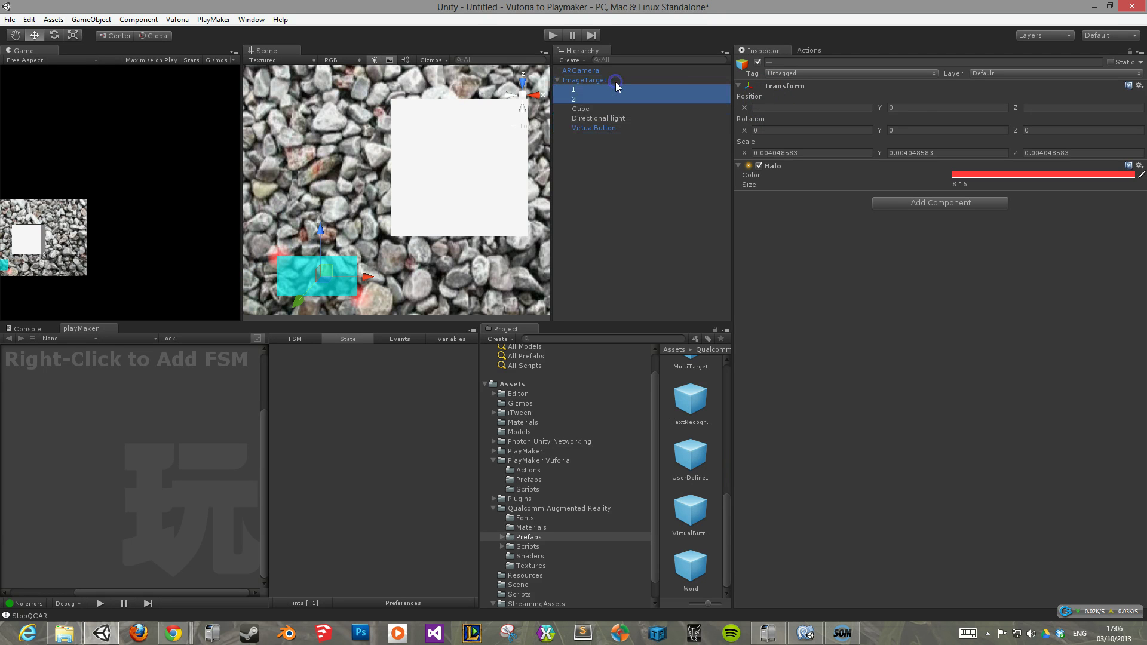
click(650, 185)
- Unparent halo objects 1 and 2 from ImageTarget back to the scene root
click(625, 89)
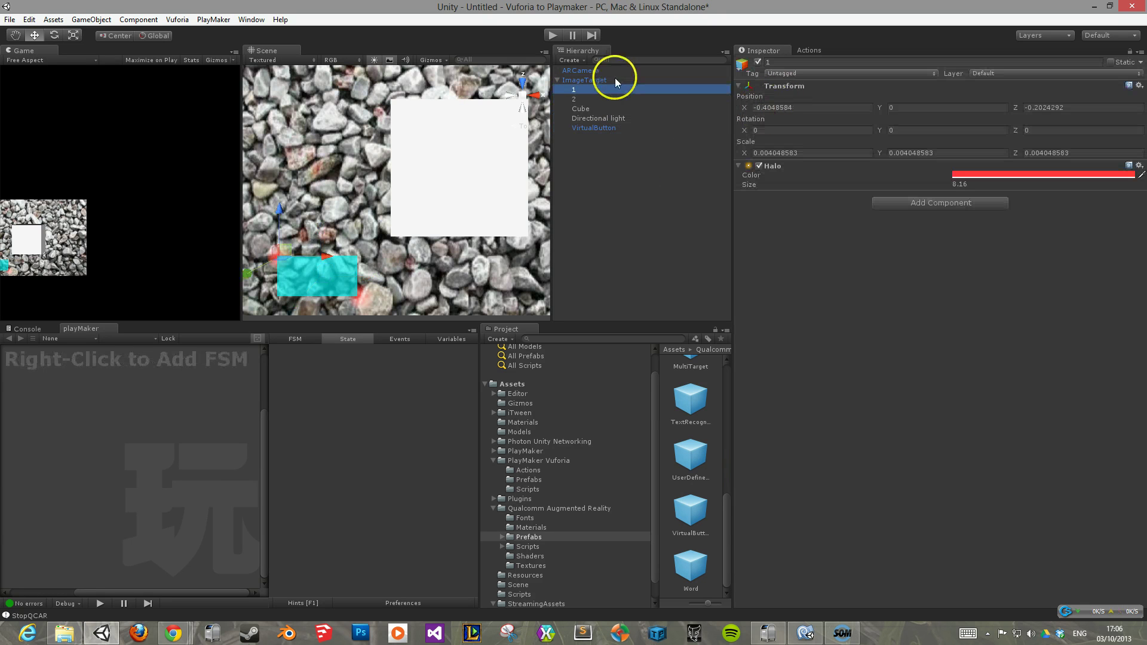
ctrl+click(598, 98)
drag(598, 96, 607, 176)
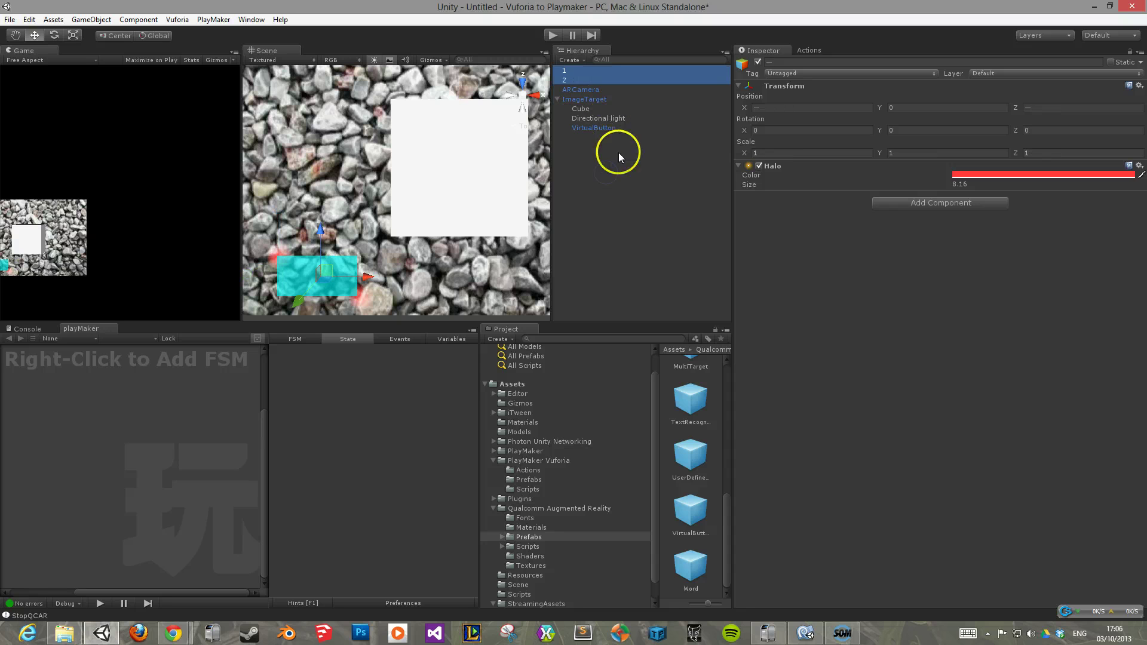
click(618, 152)
- Examine halo object 1's coordinates and the ImageTarget's width and height against the whole stone target seen from the top
click(583, 72)
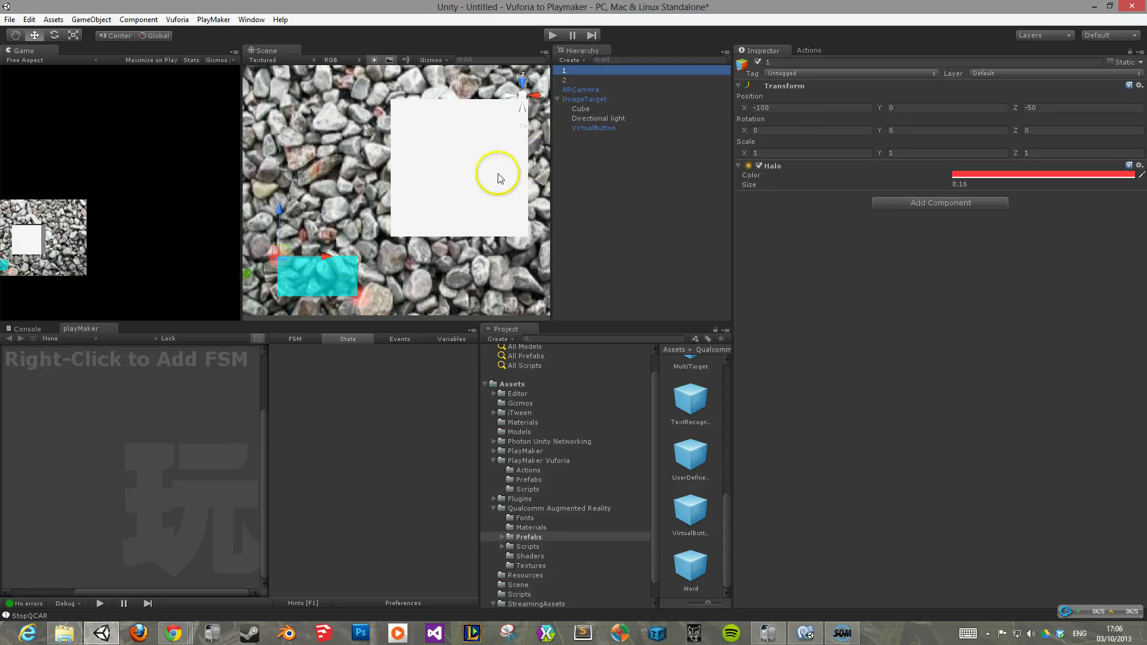
scroll(498, 178, down, 5)
middle_drag(379, 185, 419, 200)
key(w)
scroll(464, 192, down, 3)
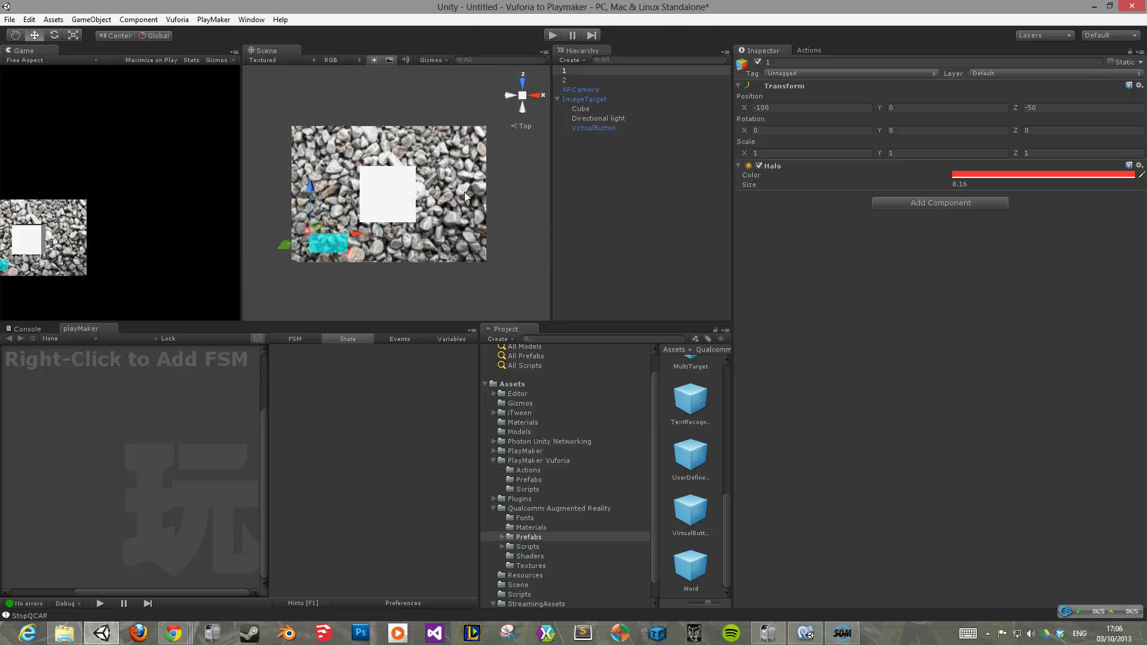
click(475, 141)
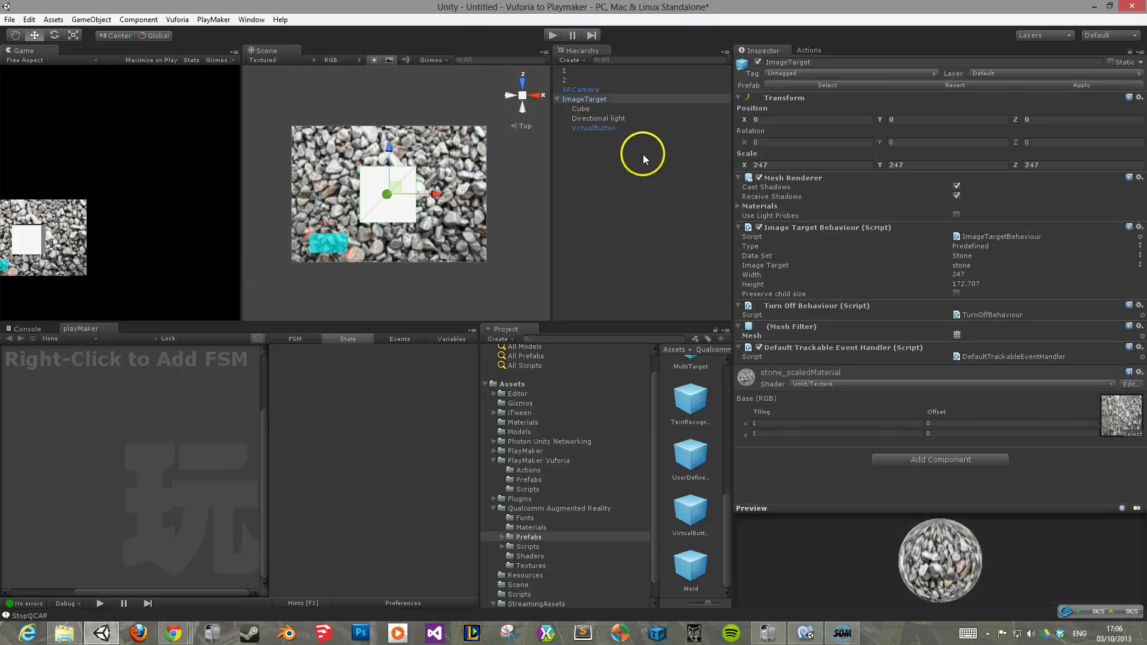
middle_drag(514, 179, 370, 190)
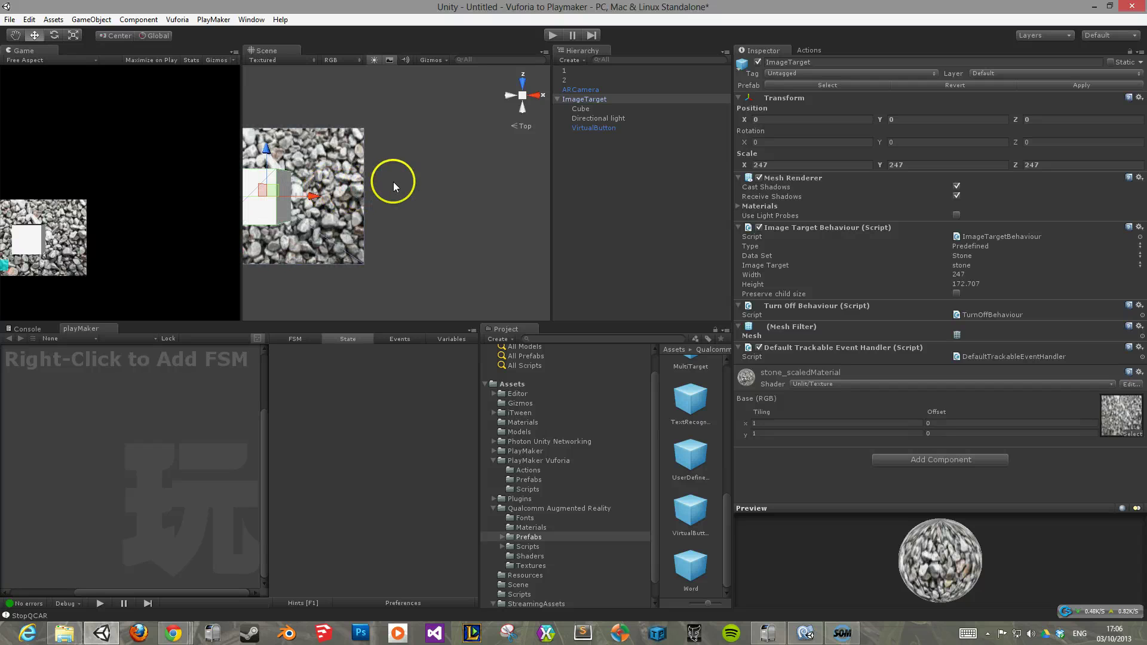
middle_drag(393, 186, 497, 182)
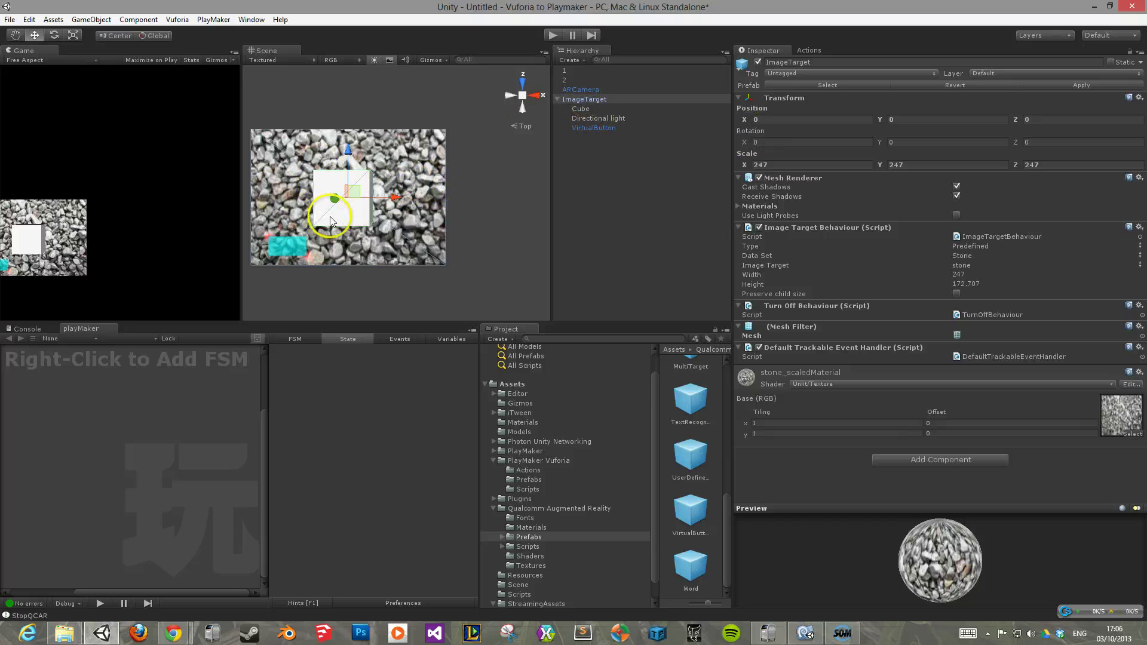
middle_drag(332, 216, 373, 225)
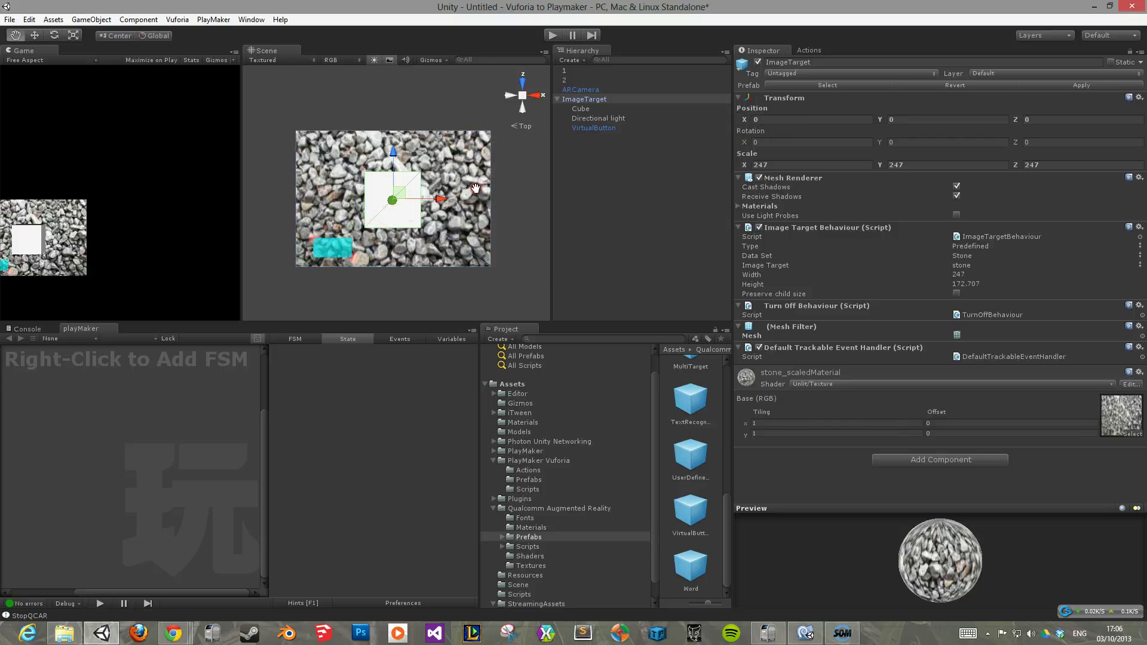
scroll(466, 191, up, 2)
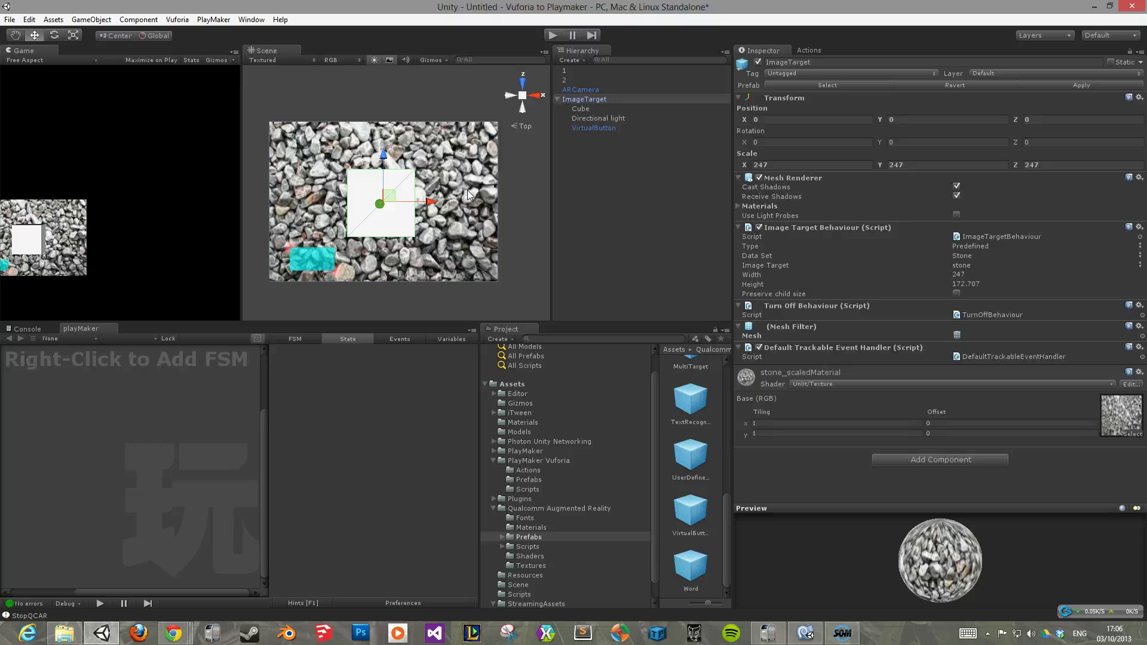
click(440, 83)
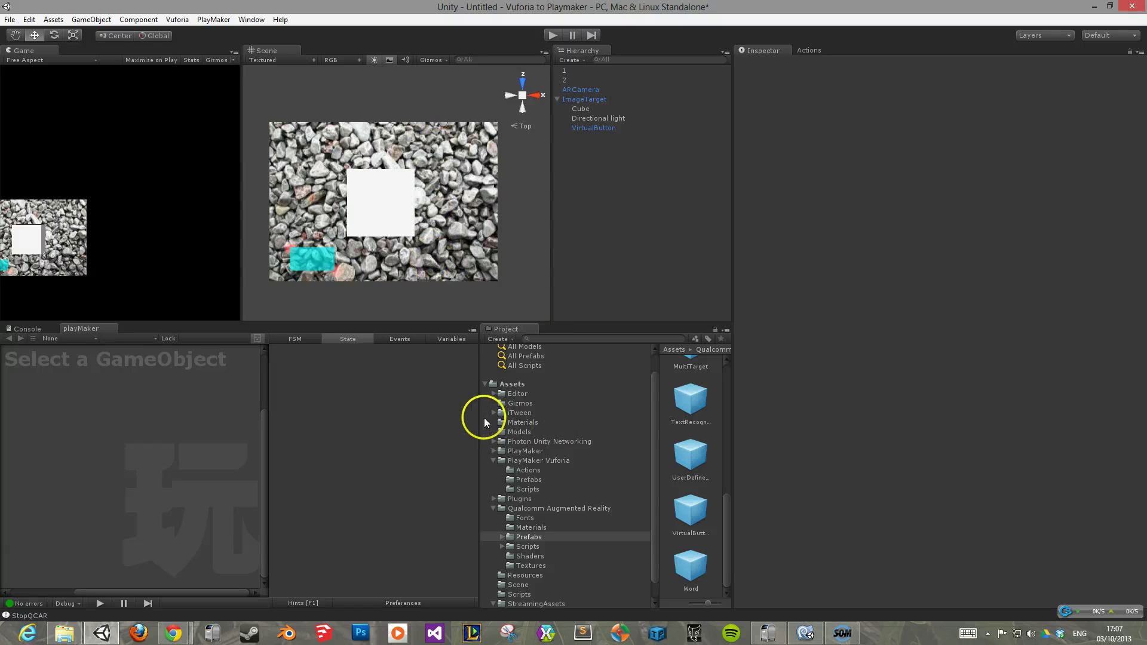
- Open Stone.xml from the StreamingAssets/QCAR folder in MonoDevelop
scroll(603, 466, down, 1)
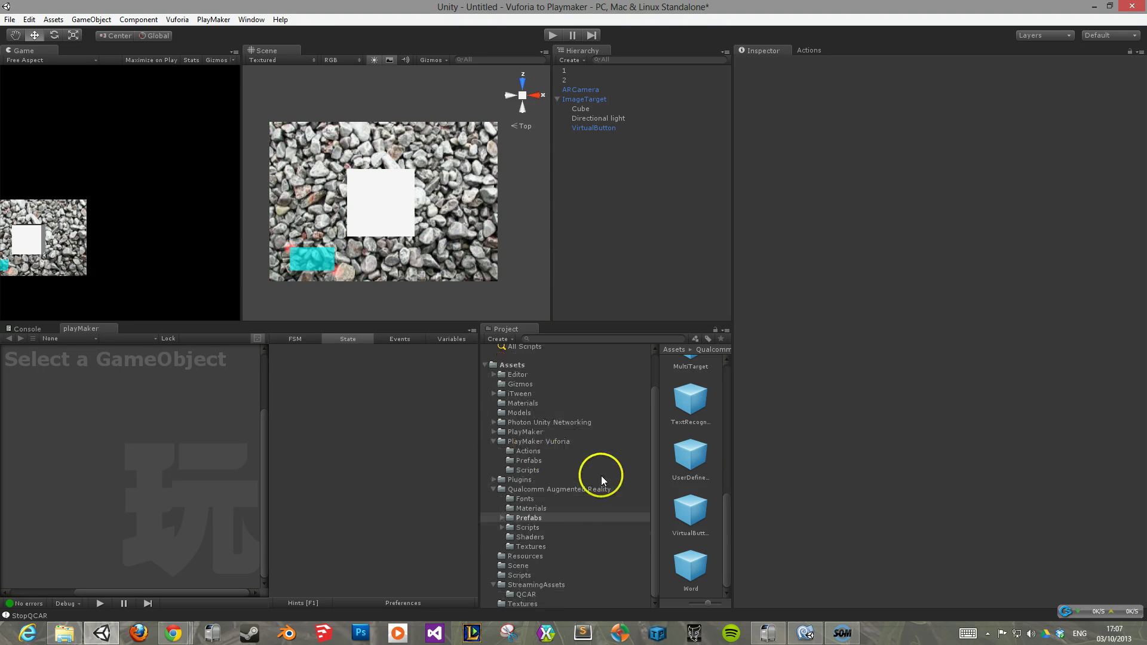
click(551, 595)
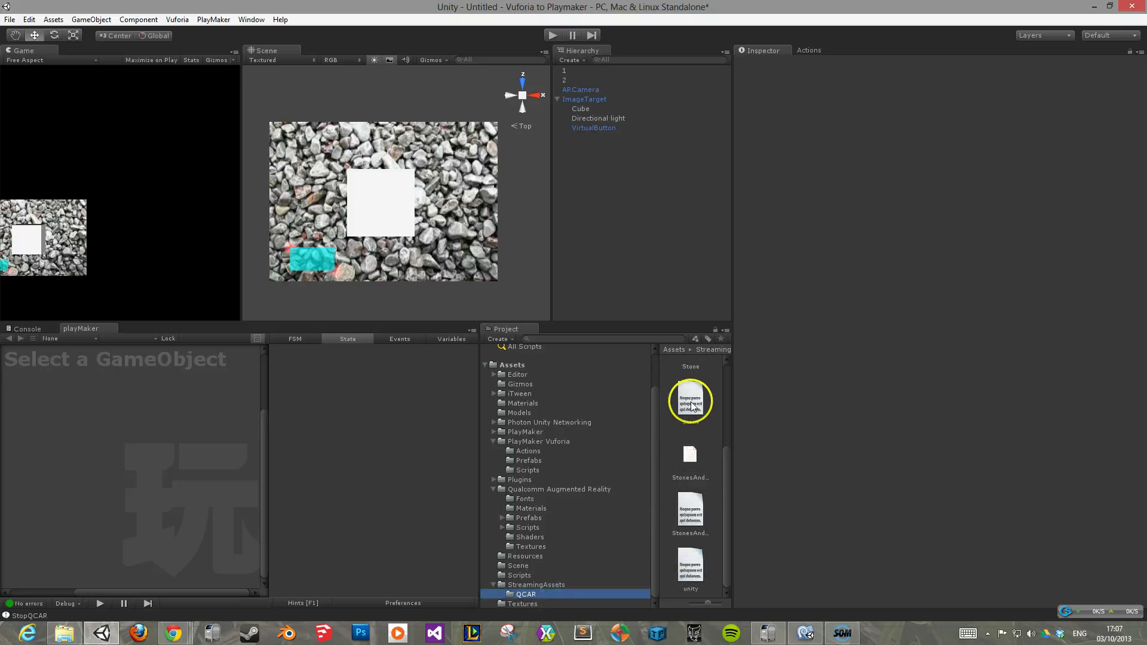
click(804, 634)
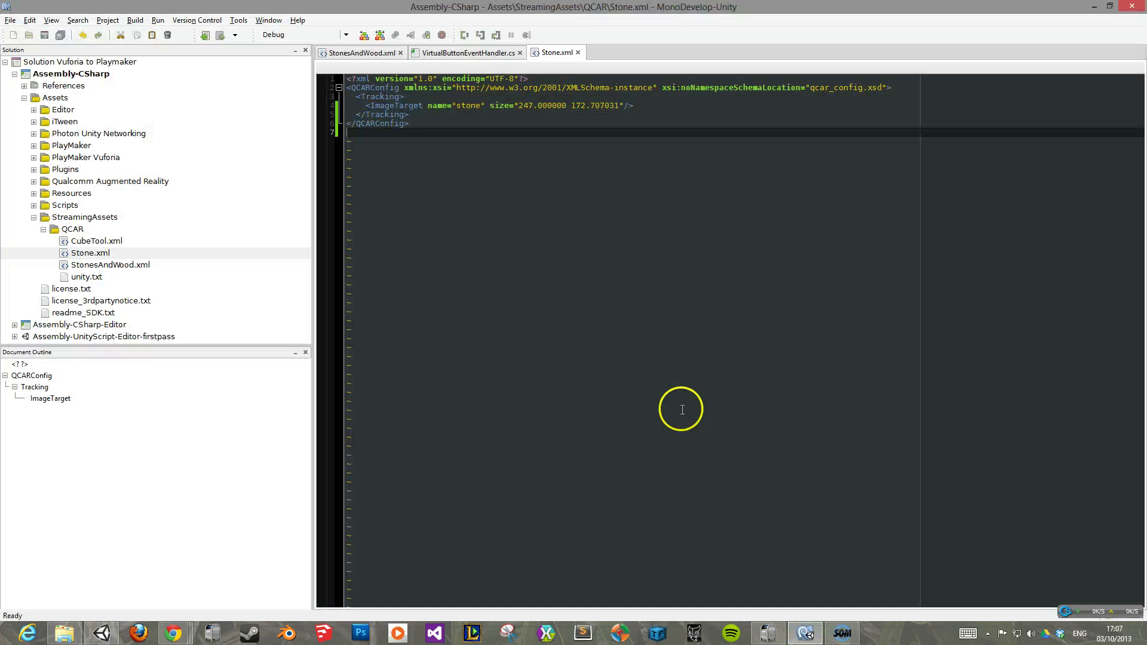
- Arrange the Unity and MonoDevelop windows side by side, with Unity on the left half of the desktop
drag(609, 6, 905, 87)
key(alt+Tab)
drag(568, 6, 2, 42)
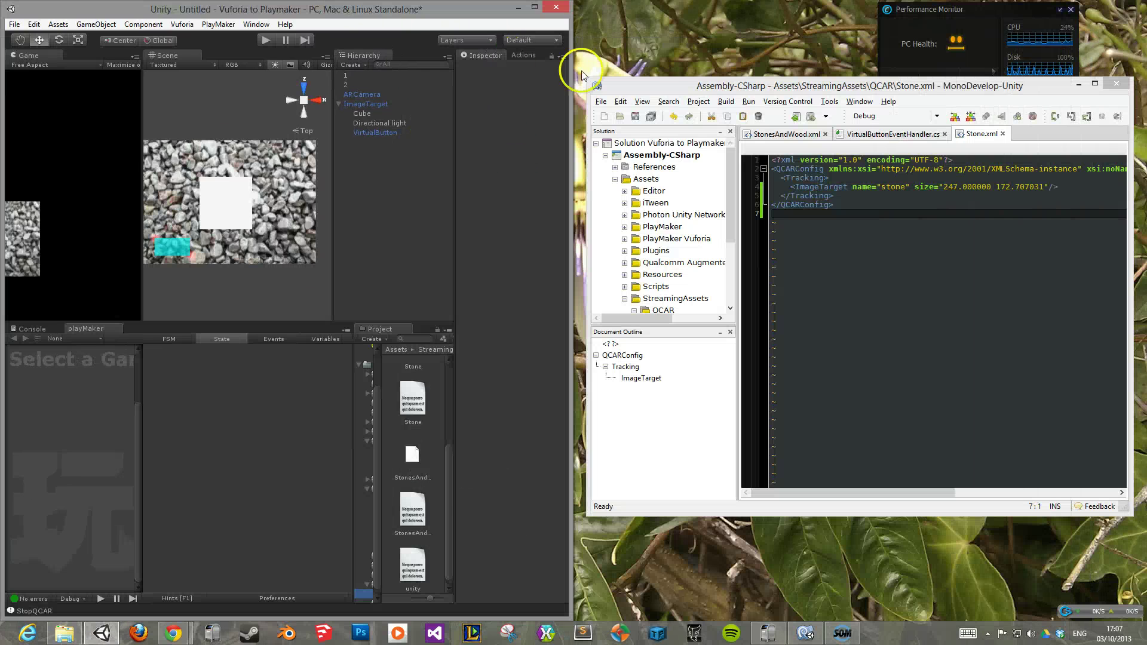
double_click(733, 75)
- Copy the yellow VirtualButton line and the closing ImageTarget tag beneath it from StonesAndWood.xml
click(786, 58)
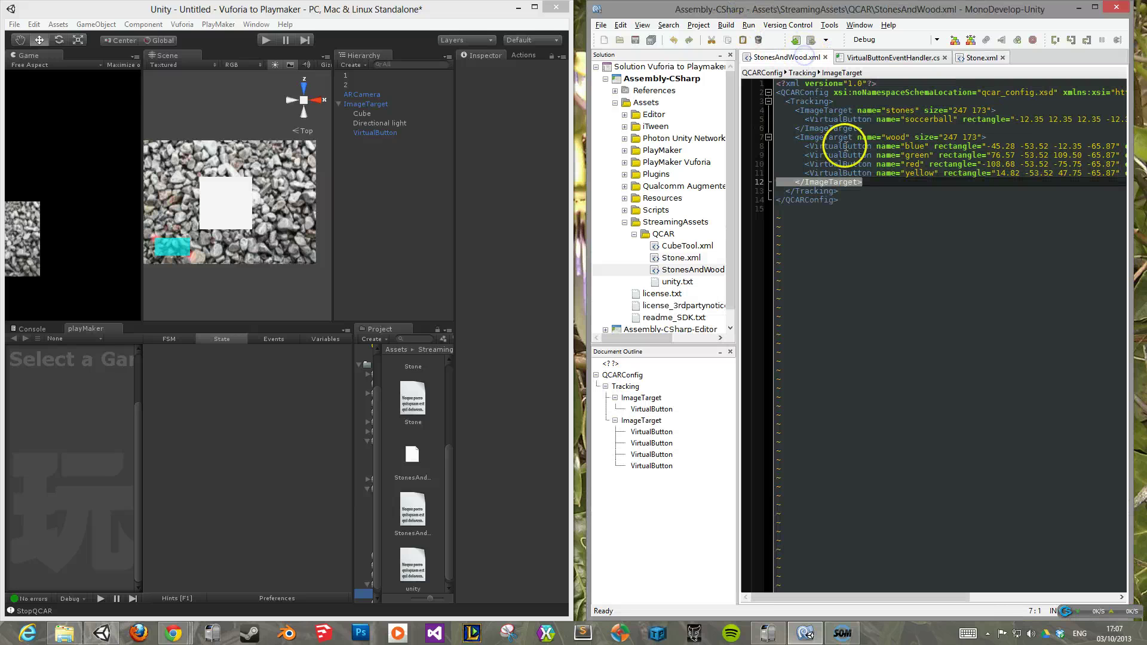
click(845, 146)
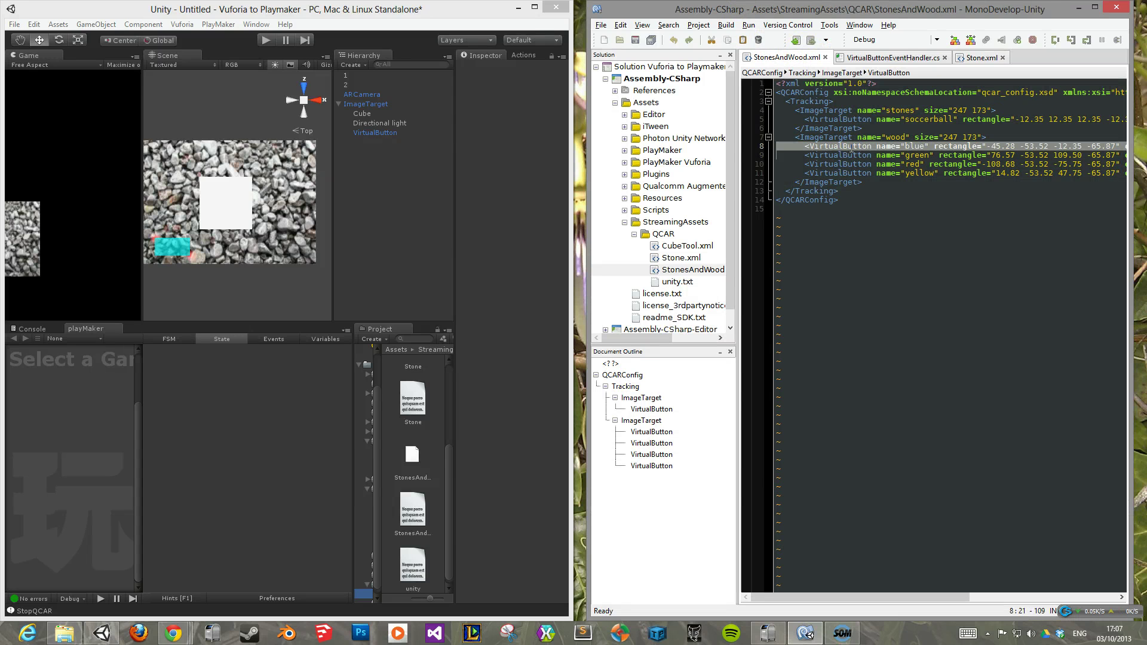
drag(861, 181, 748, 173)
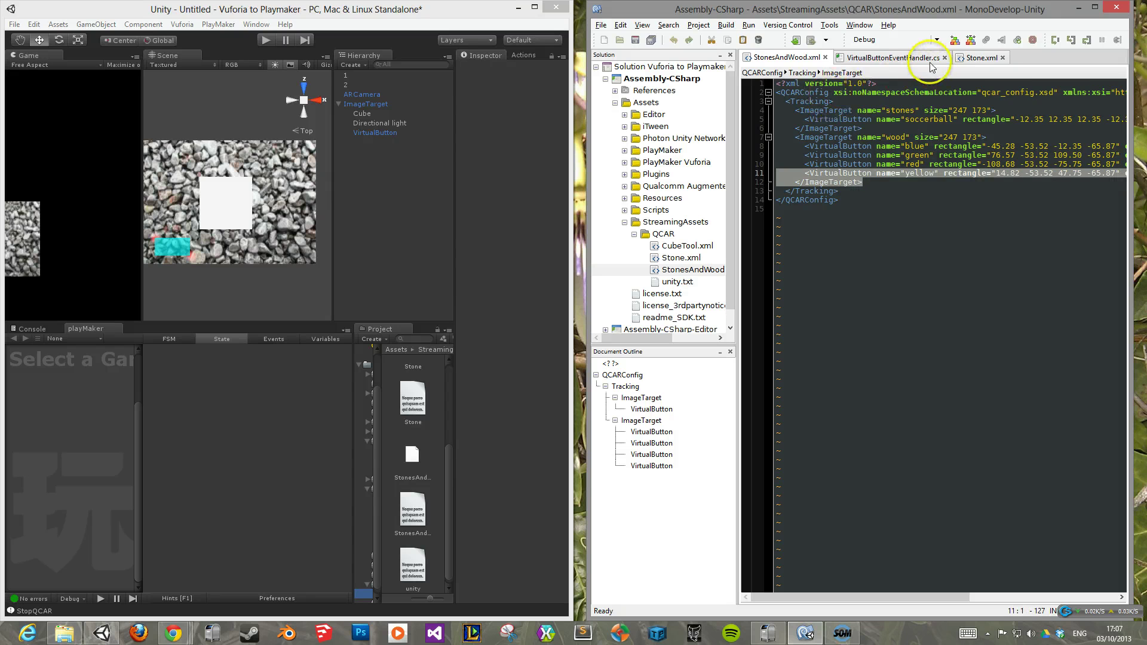
- In Stone.xml, remove the self-closing slash from the stone ImageTarget tag and paste the copied VirtualButton and closing tag lines below it
click(981, 58)
click(1049, 111)
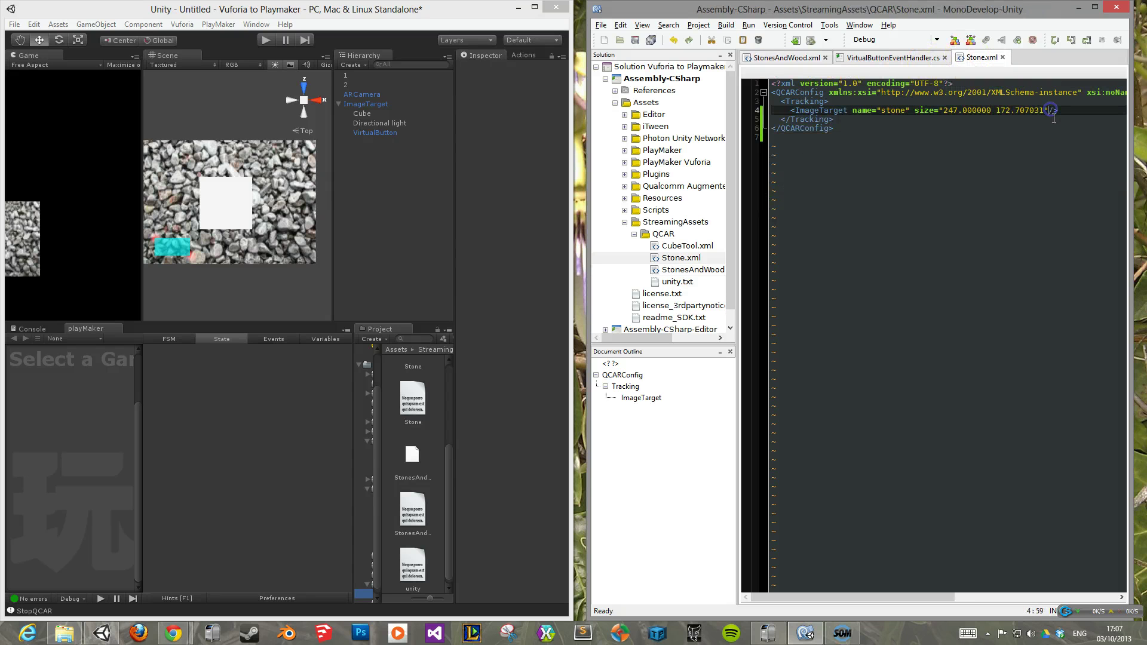
key(Right)
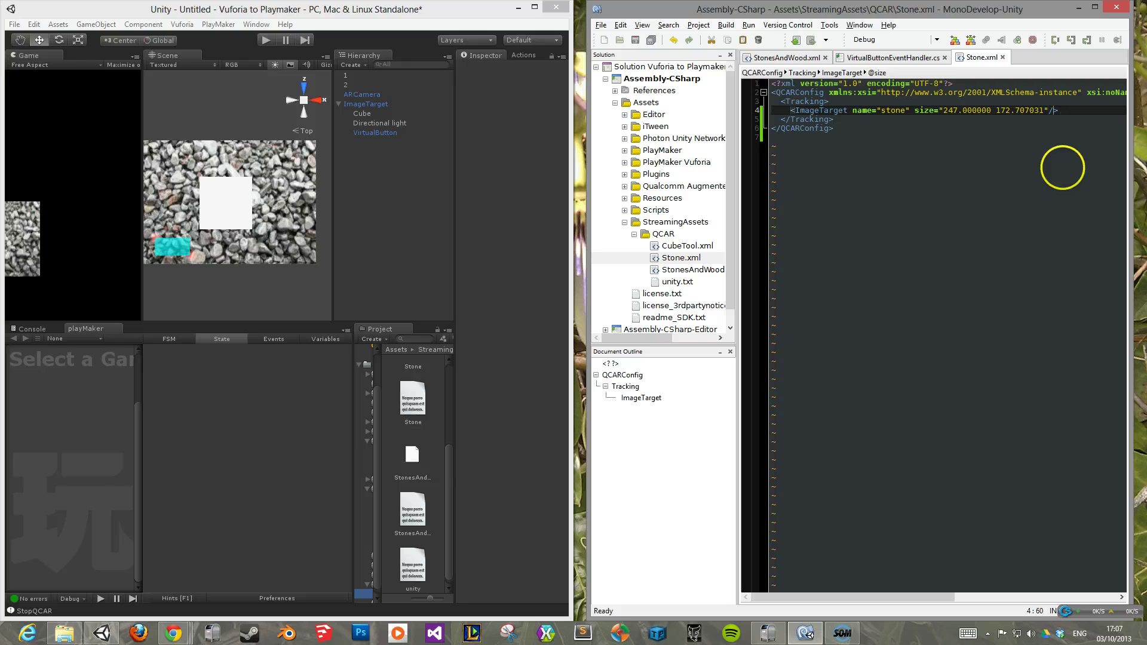
key(BackSpace)
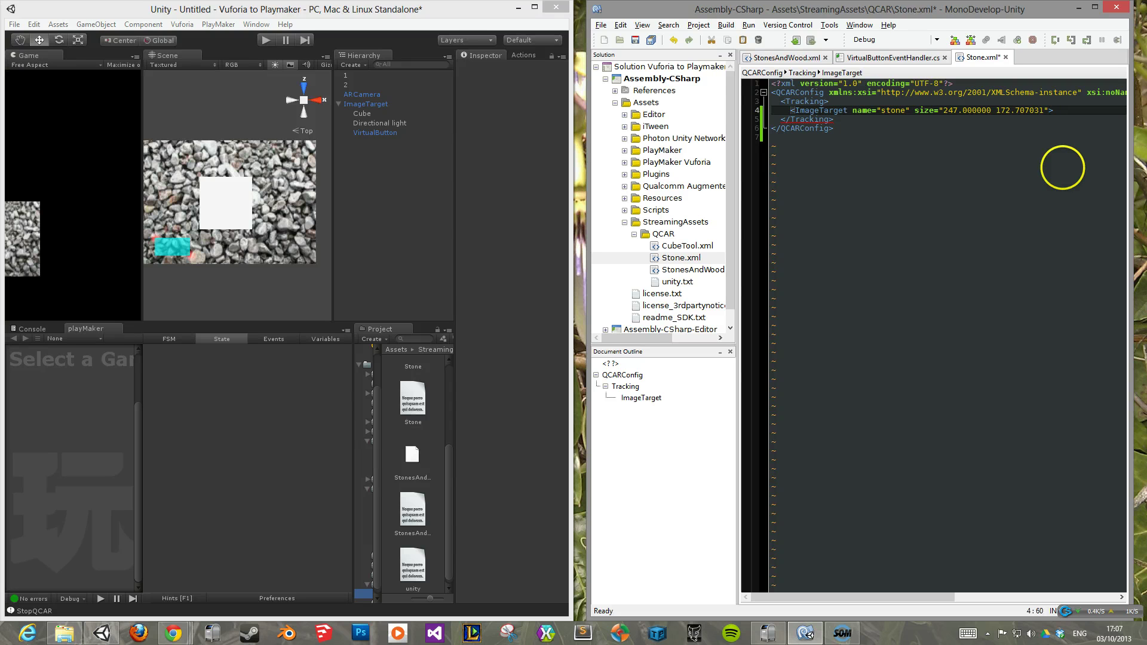
key(Return)
key(ctrl+v)
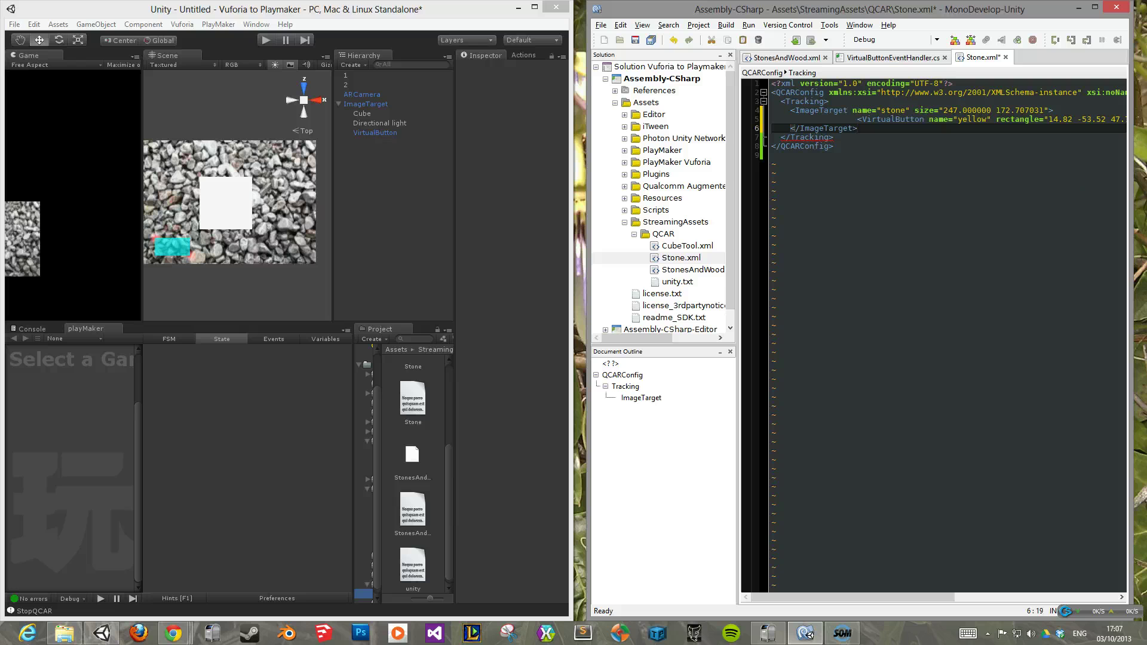
- Remove the extra leading spaces before the pasted VirtualButton tag in Stone.xml so it is nested one level inside ImageTarget
key(Up)
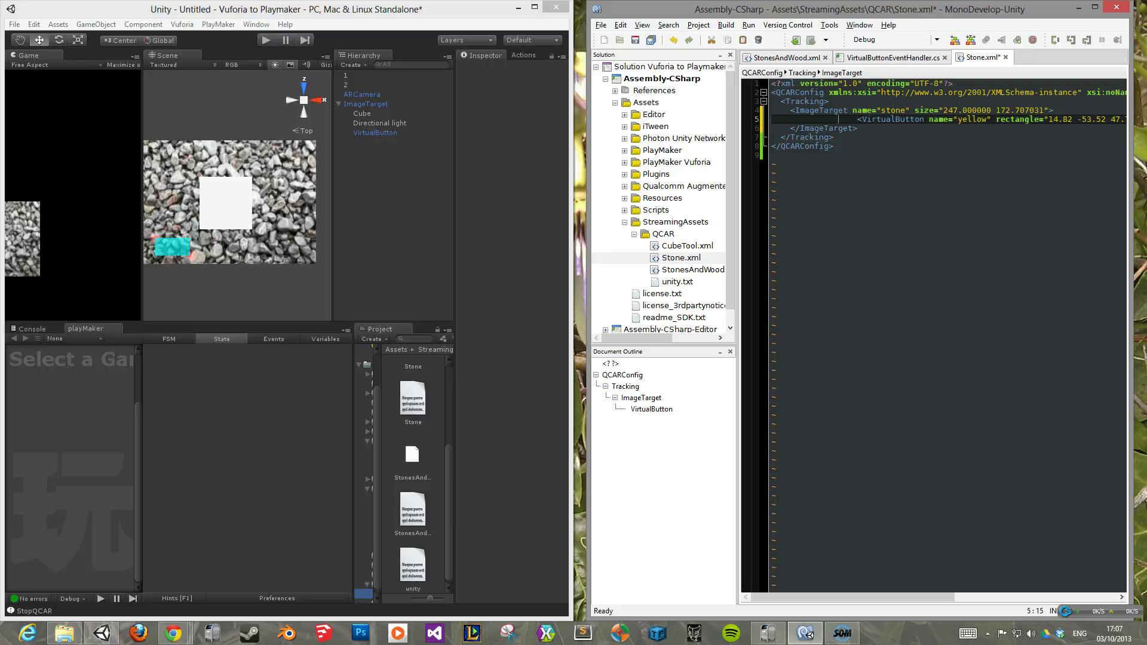
key(Delete)
key(Delete)
key(Delete)
key(Delete)
key(Delete)
key(Delete)
key(Delete)
key(Delete)
key(Delete)
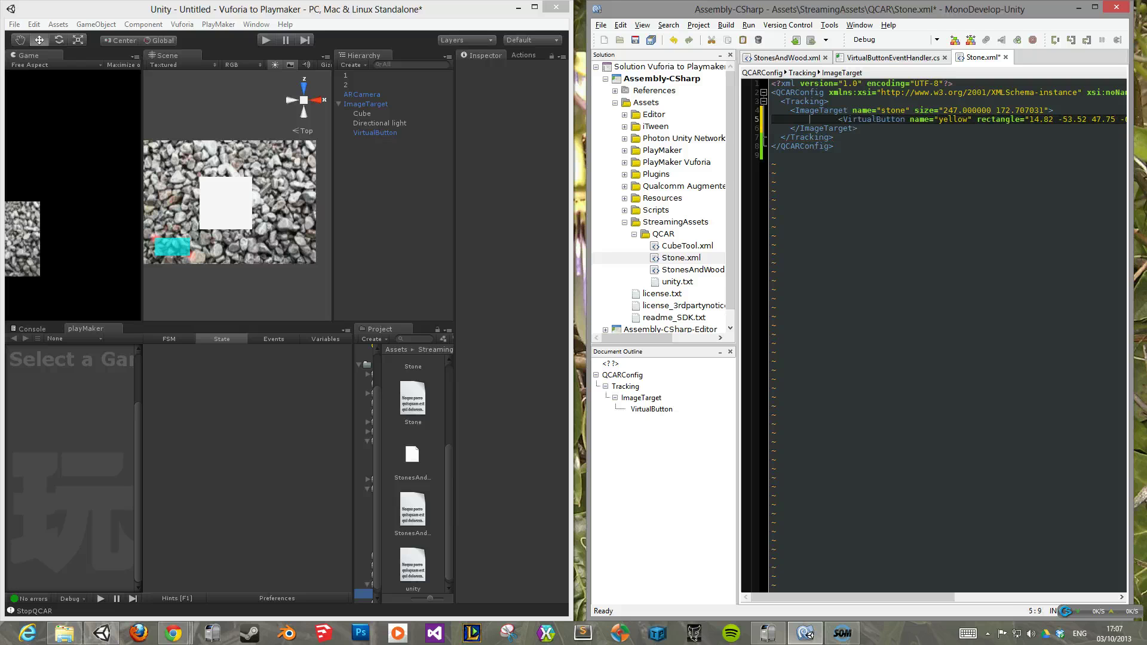
key(Delete)
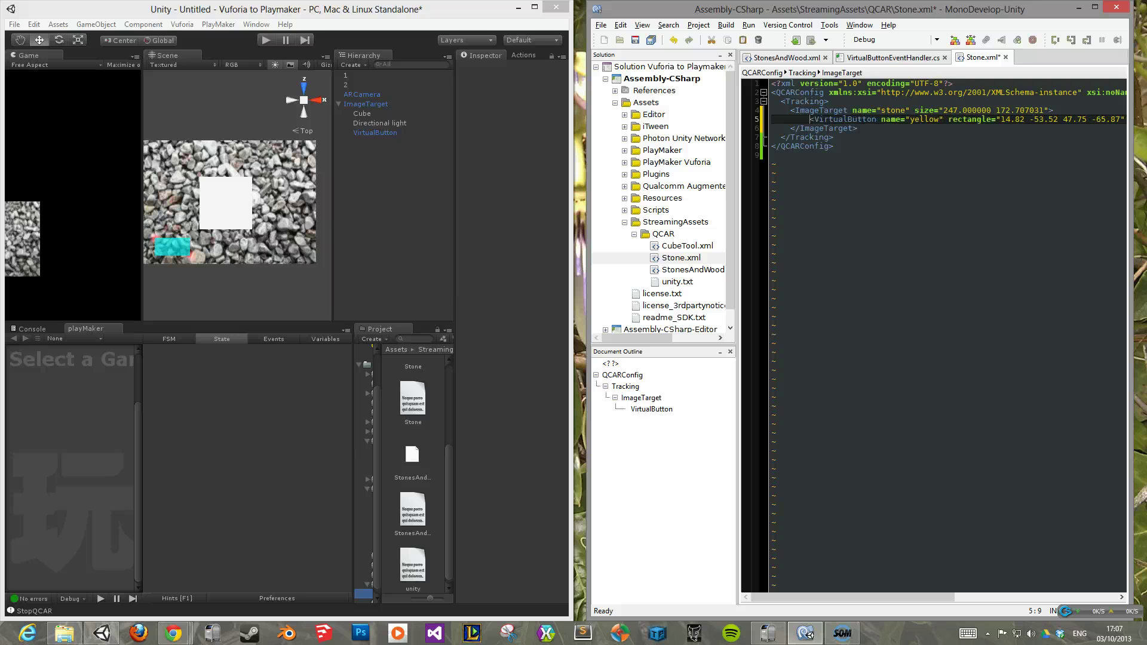
- Change the VirtualButton's name attribute in Stone.xml to bottomLeft
drag(858, 128, 782, 130)
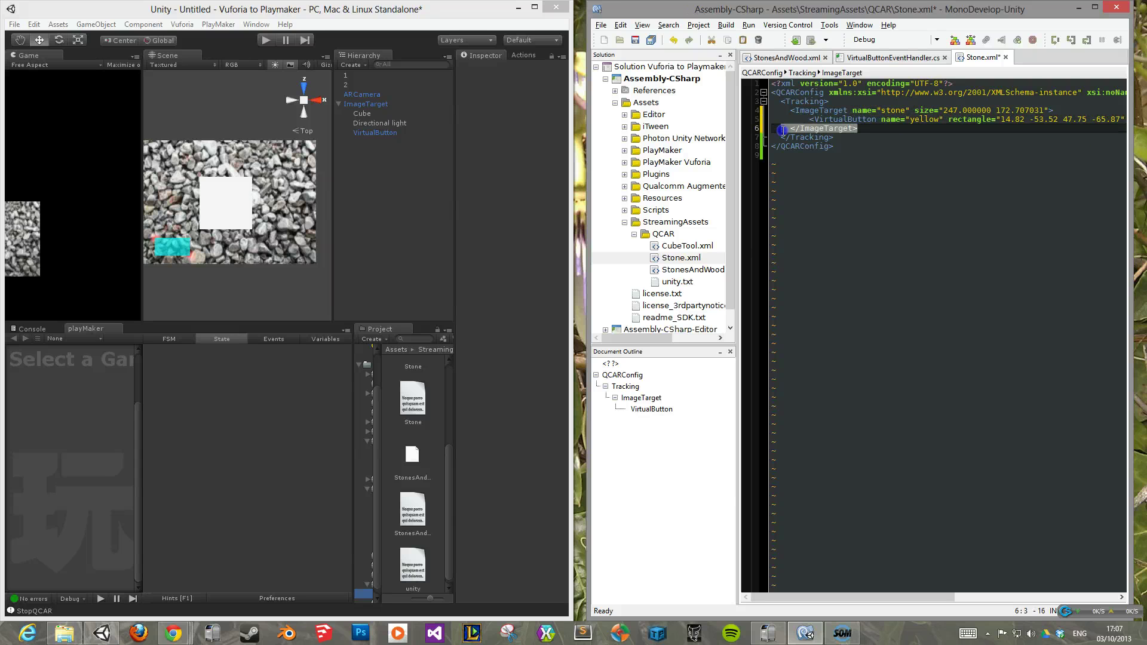
click(1048, 109)
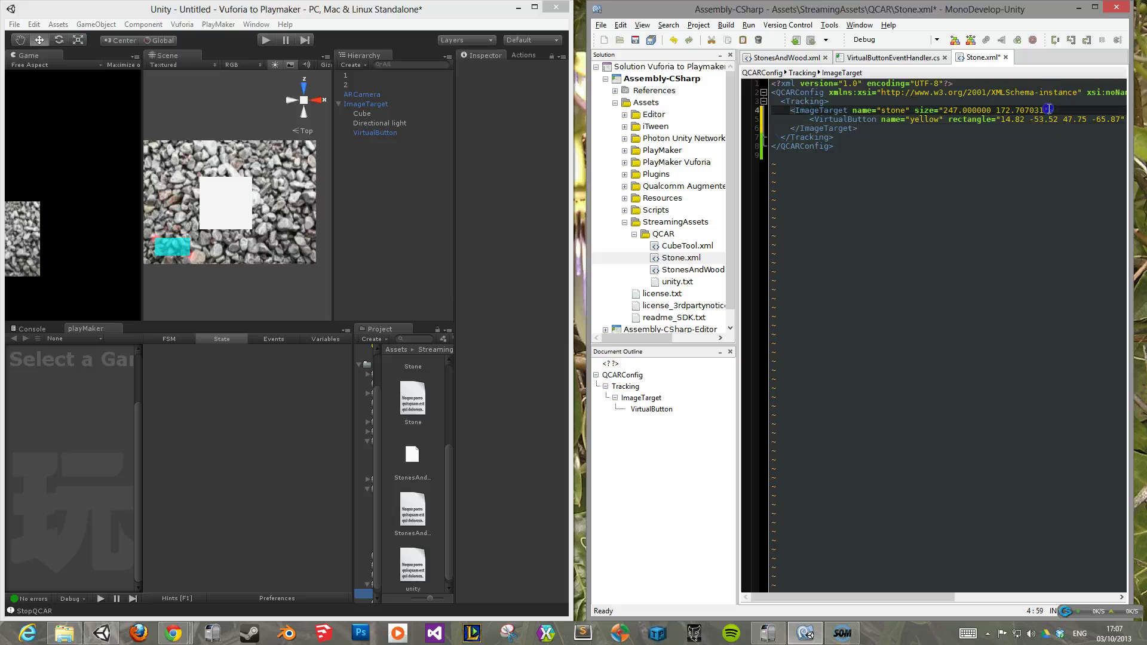
click(872, 119)
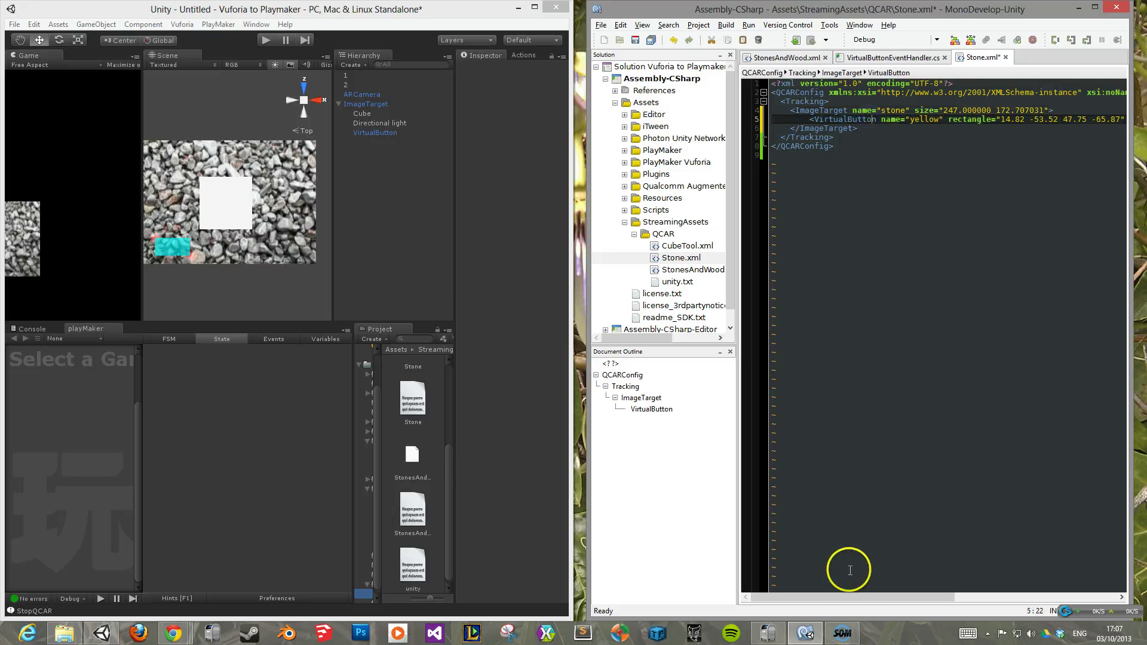
click(853, 598)
drag(853, 599, 801, 592)
double_click(925, 118)
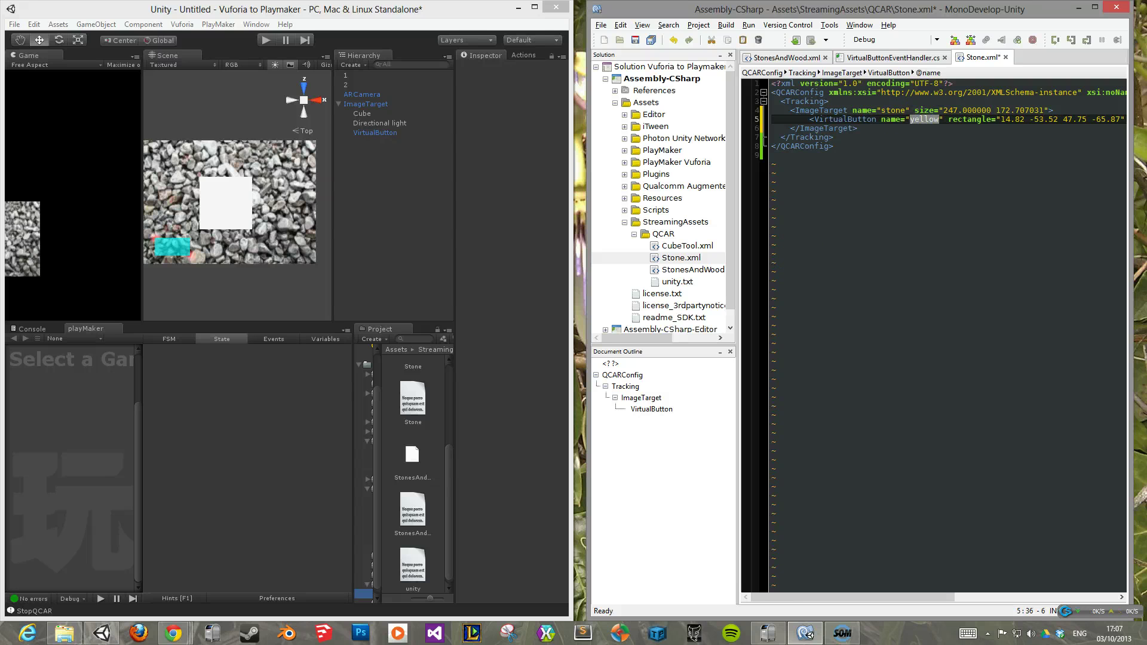
text(bottomLeft)
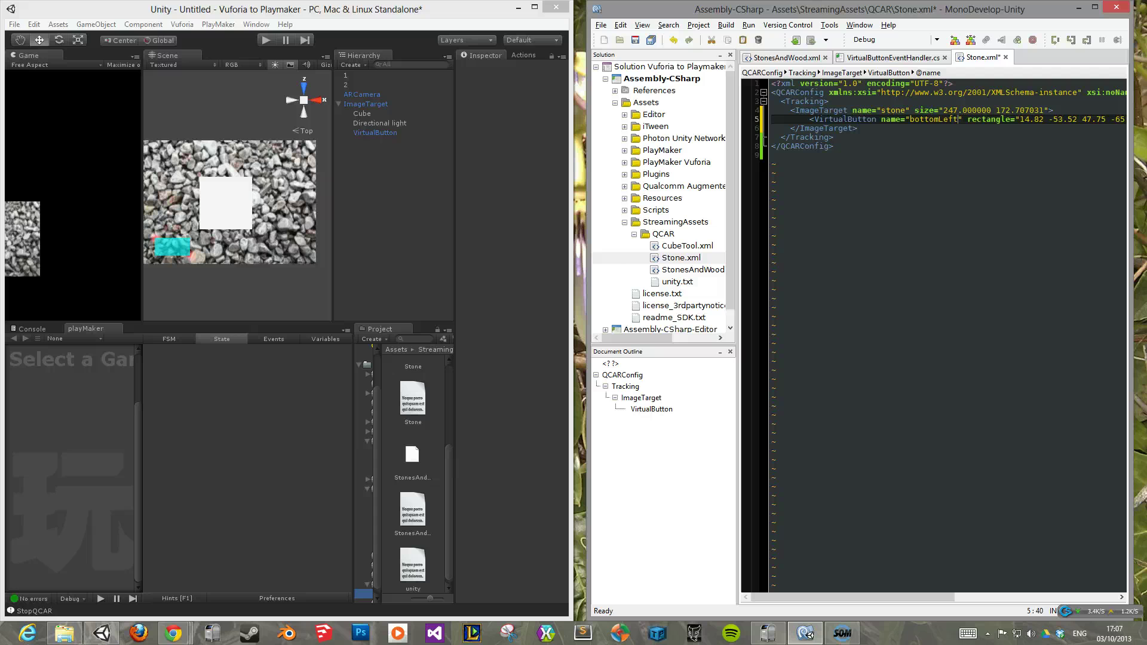
- Set the first two rectangle values of the VirtualButton to object 1's X and Z position, -100.00 and -50.00
click(373, 76)
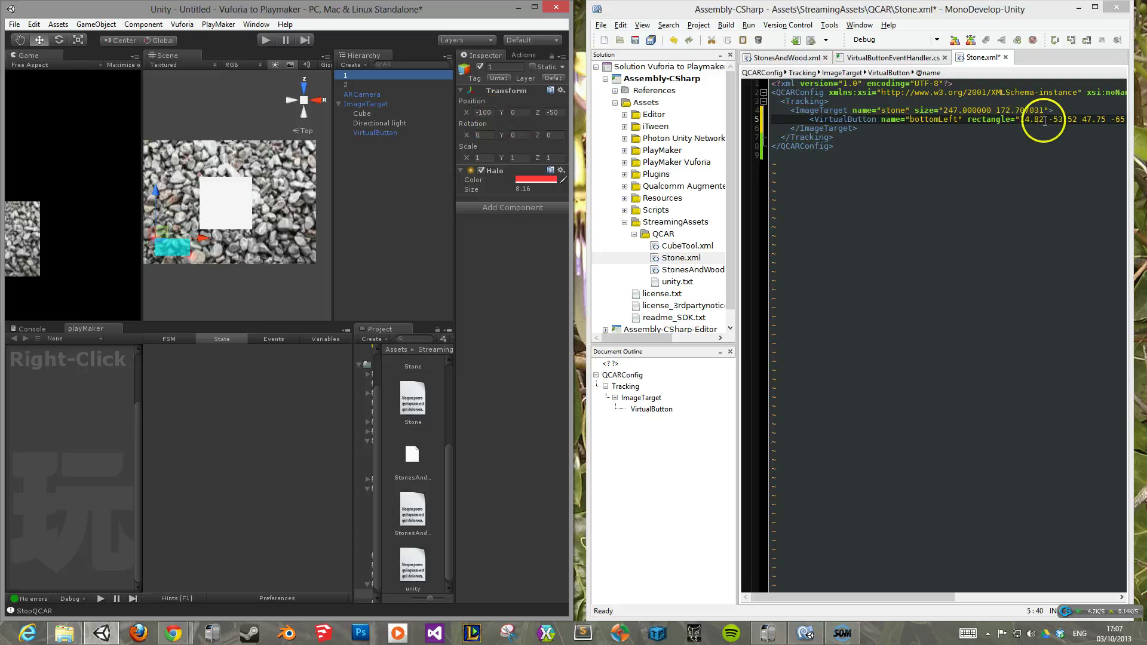
drag(1024, 119, 1042, 121)
key(BackSpace)
key(BackSpace)
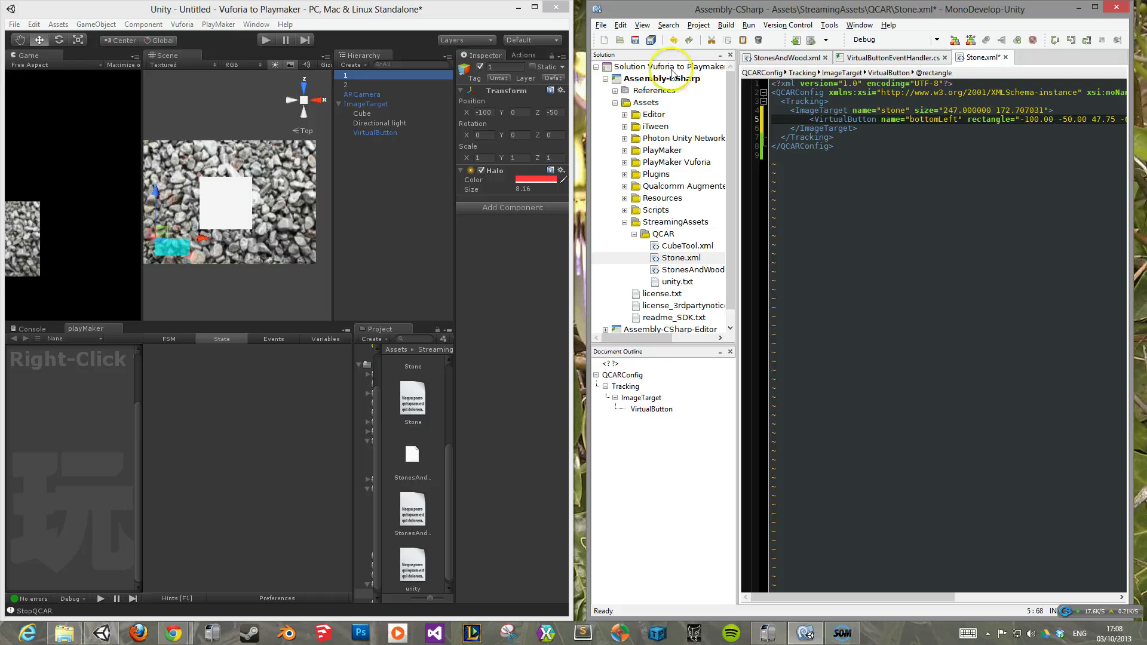
- Set the last two rectangle values to object 2's X and Z position, -50.00 and -75.00, and save Stone.xml
click(336, 84)
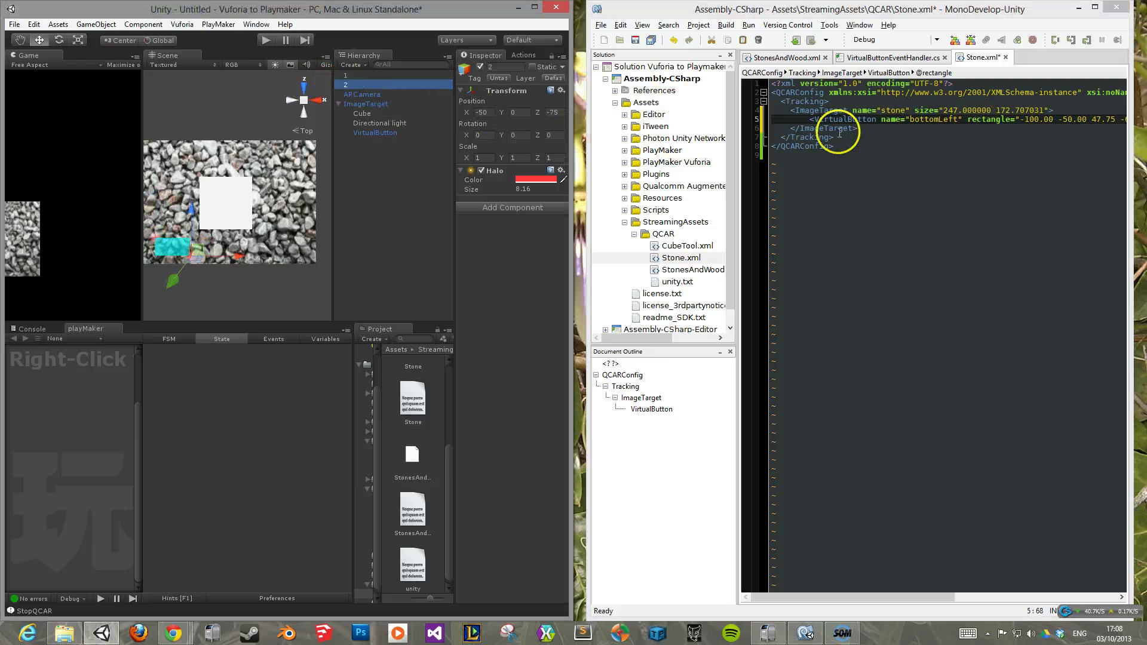
click(1094, 119)
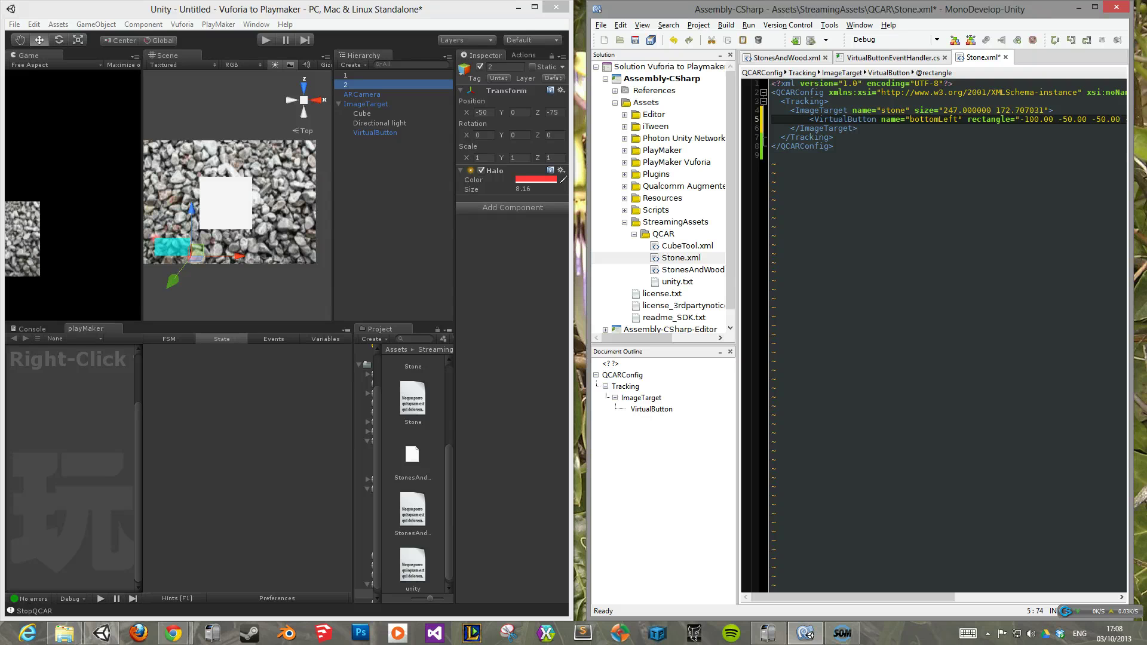
text(-65.87")
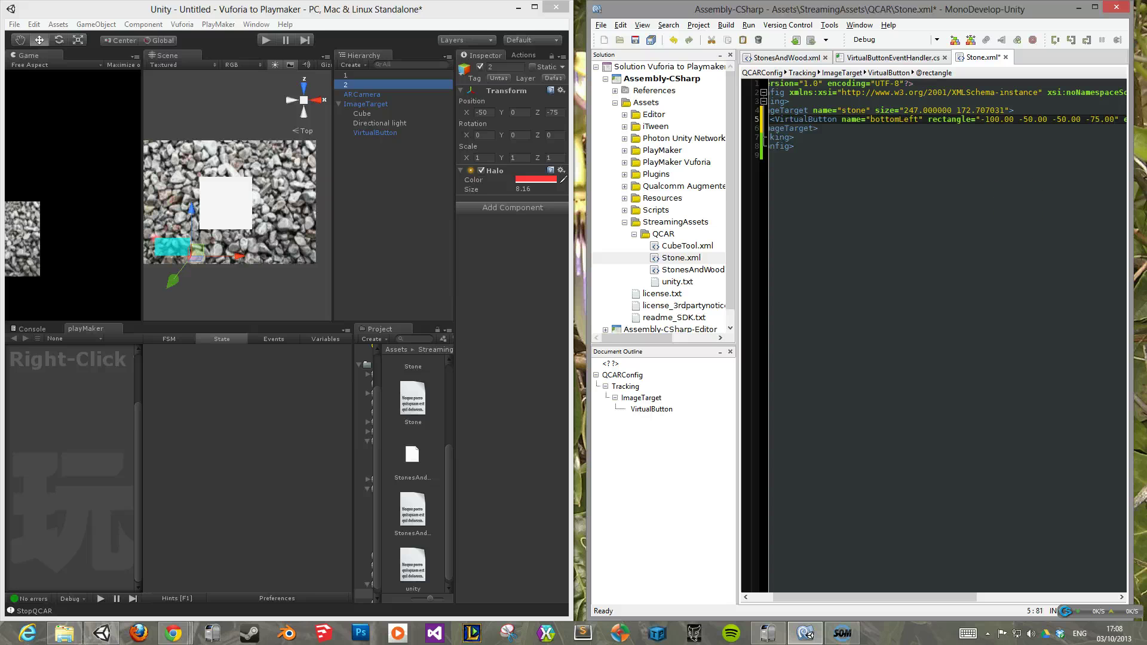
drag(914, 596, 845, 599)
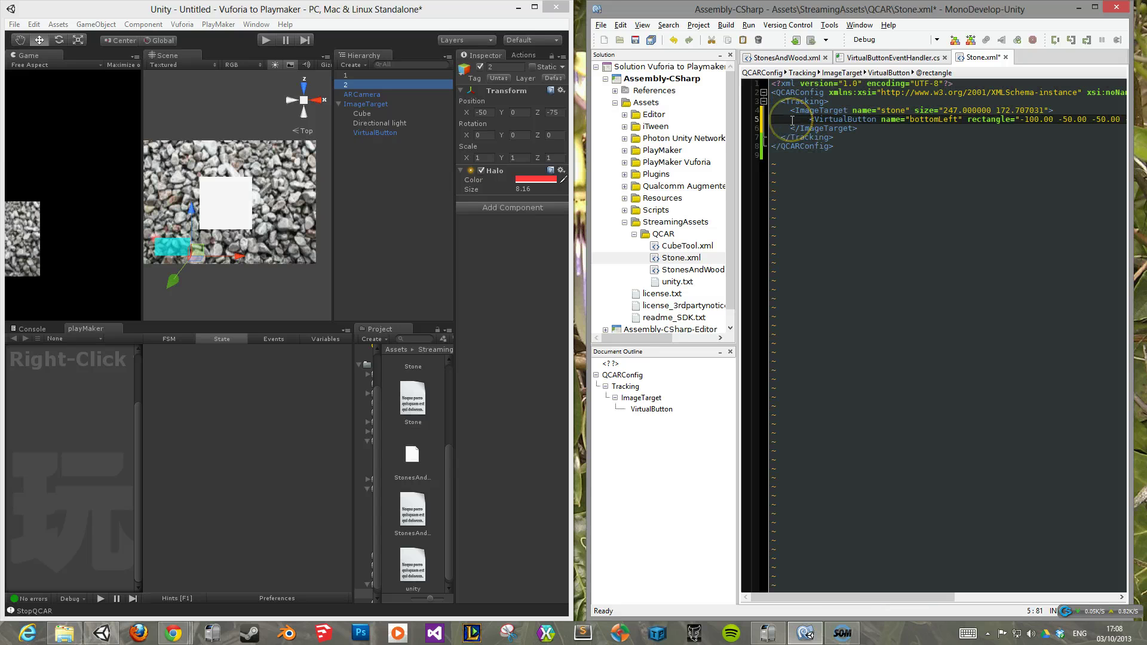
click(938, 127)
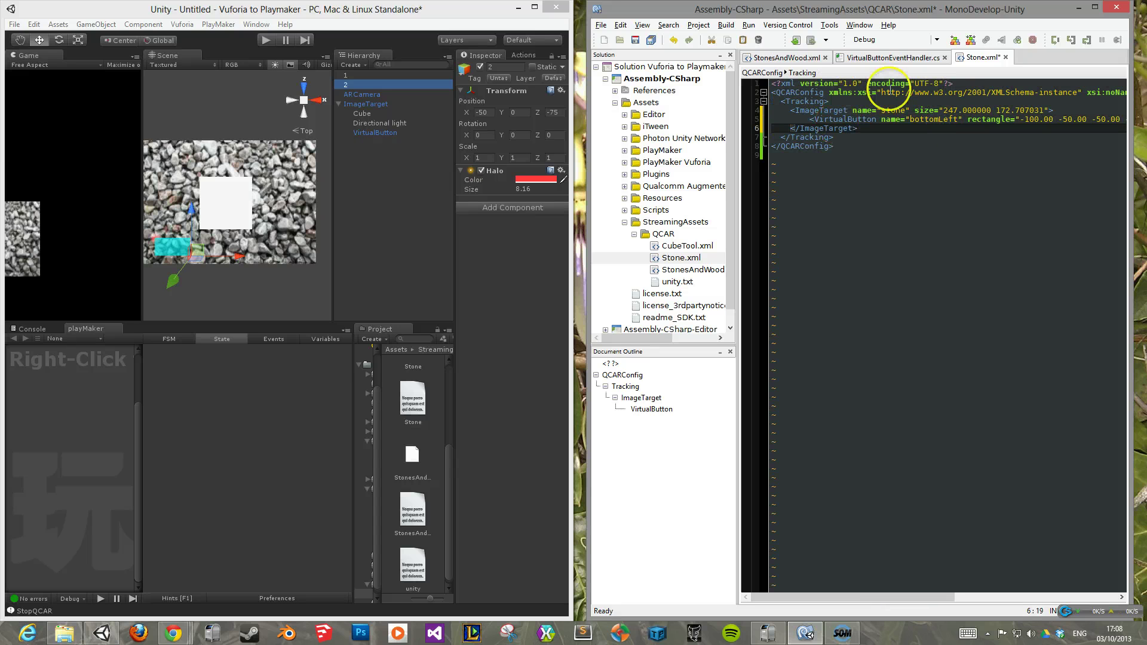
key(ctrl+s)
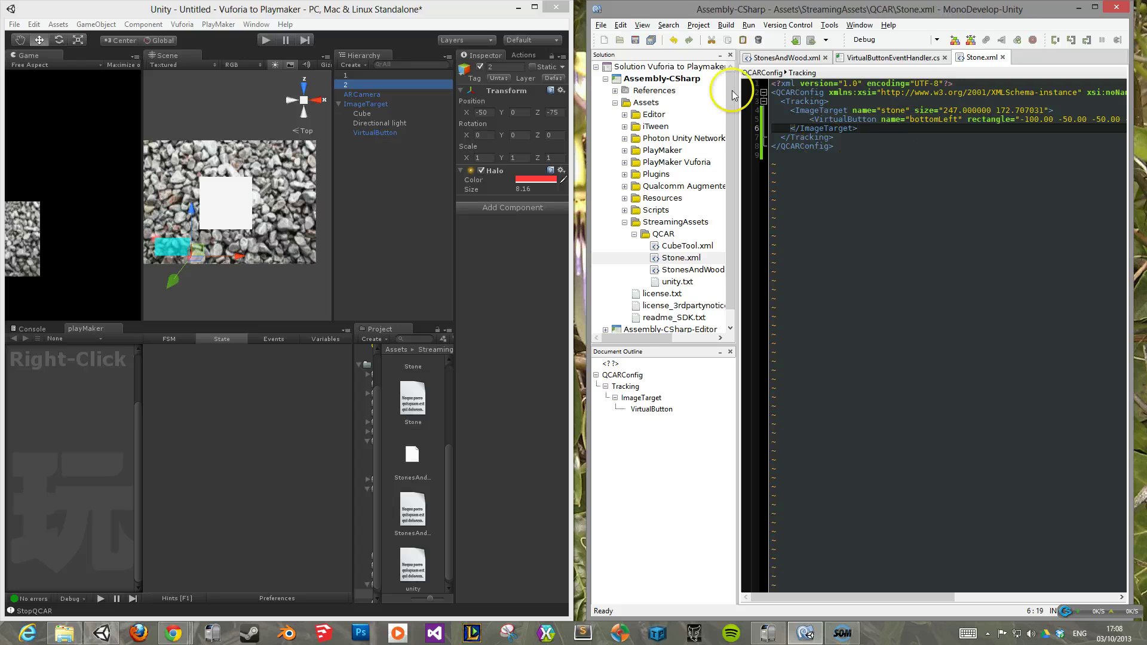
- Switch to Unity, maximize it, and open the Name of the VirtualButton object's Virtual Button Behaviour for editing
click(535, 8)
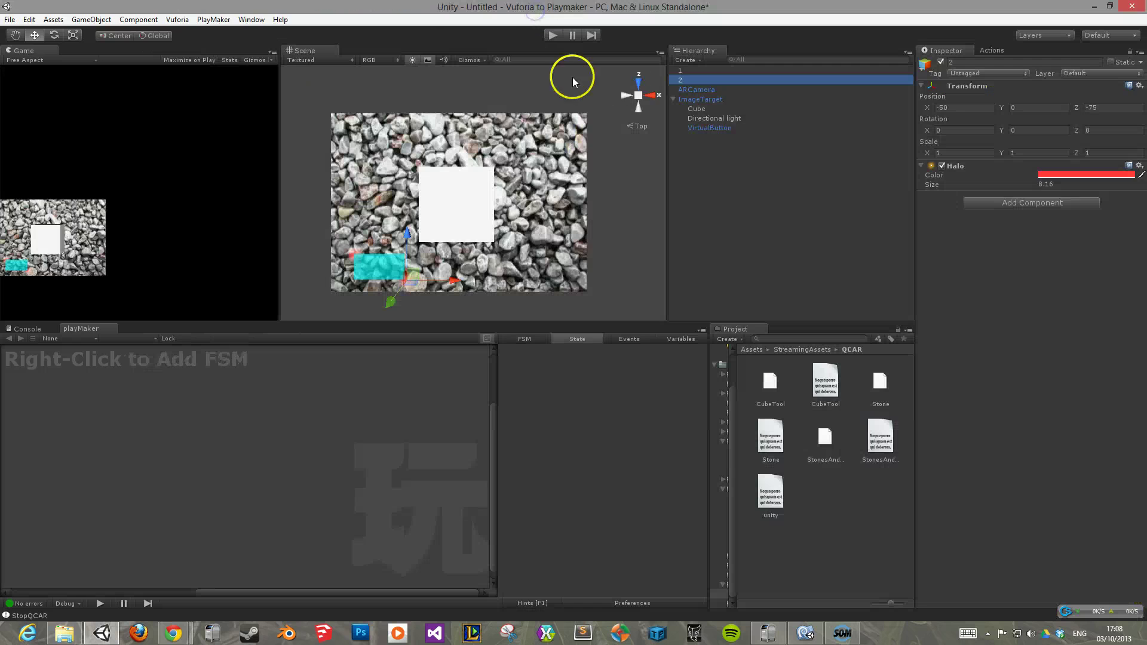
click(720, 128)
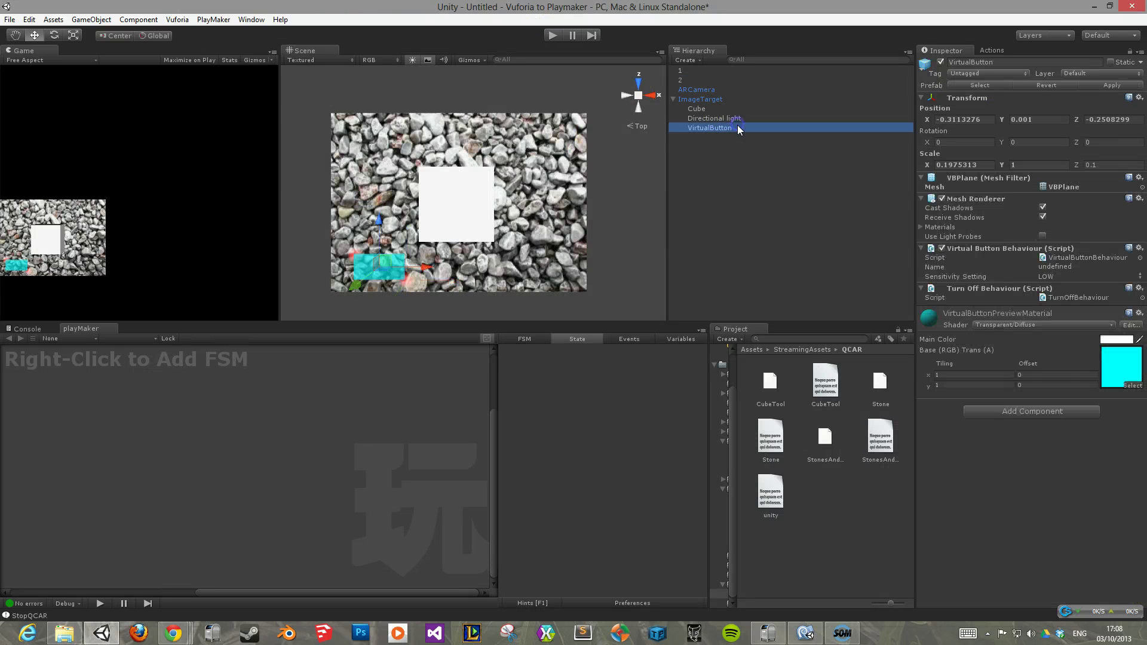
click(1071, 267)
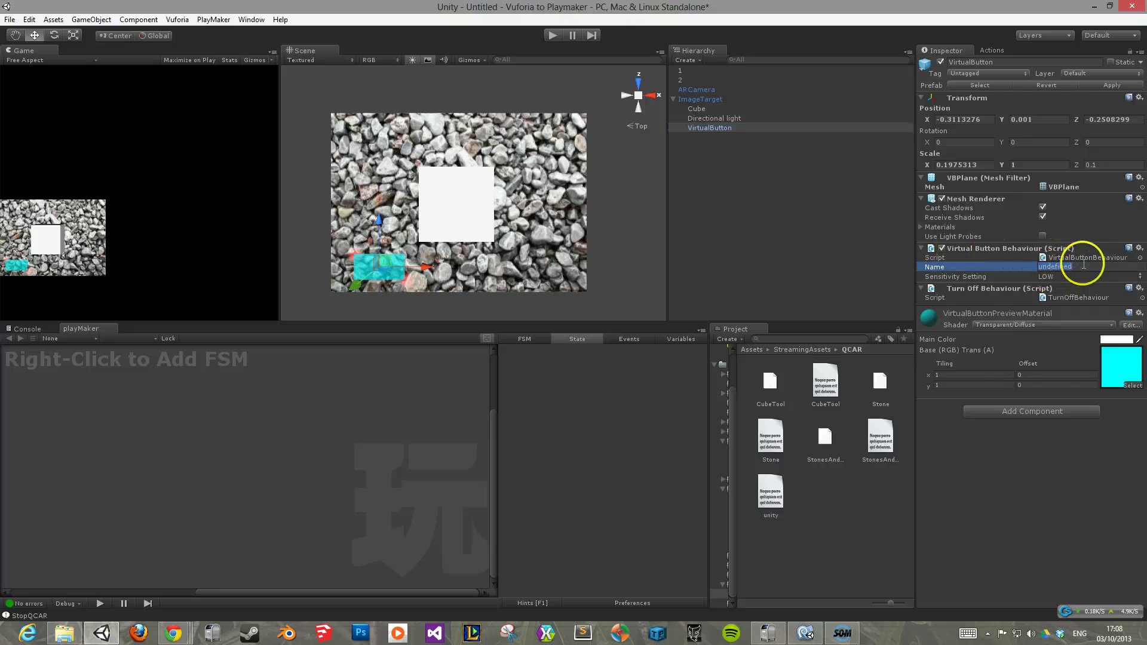
- Clear the Console log and return to the playMaker editor
click(45, 329)
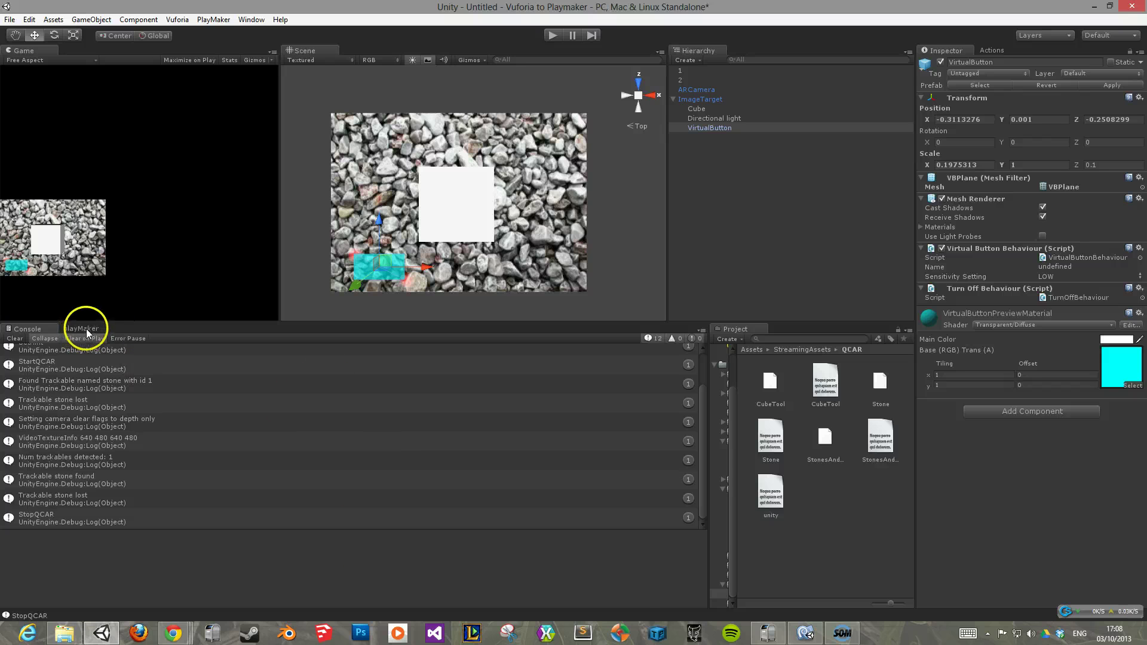
click(14, 338)
click(76, 329)
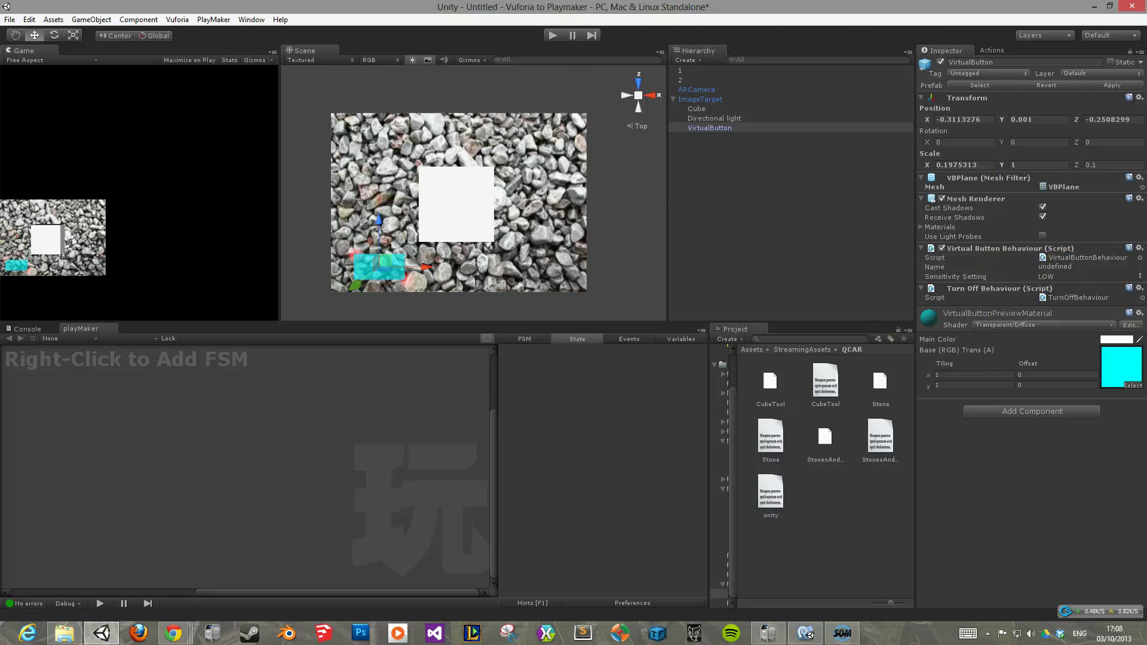
- Put Unity back beside MonoDevelop and copy bottomLeft from Stone.xml into both the Virtual Button Behaviour's Name and the VirtualButton object's name
drag(771, 7, 665, 81)
key(super+Left)
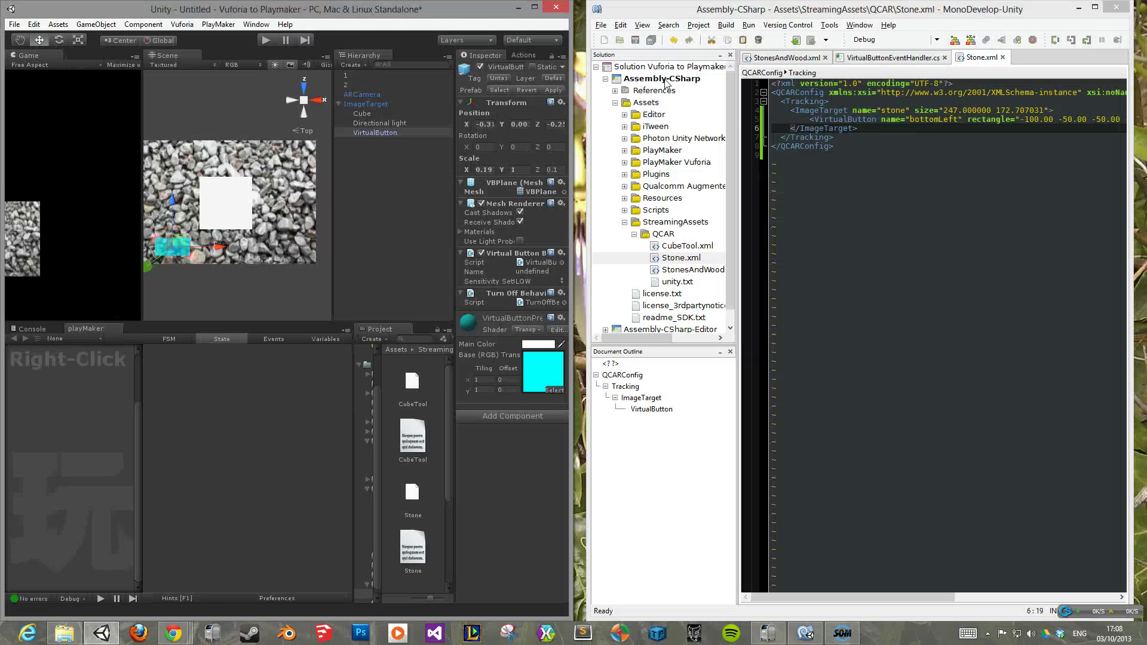
double_click(937, 119)
key(ctrl+c)
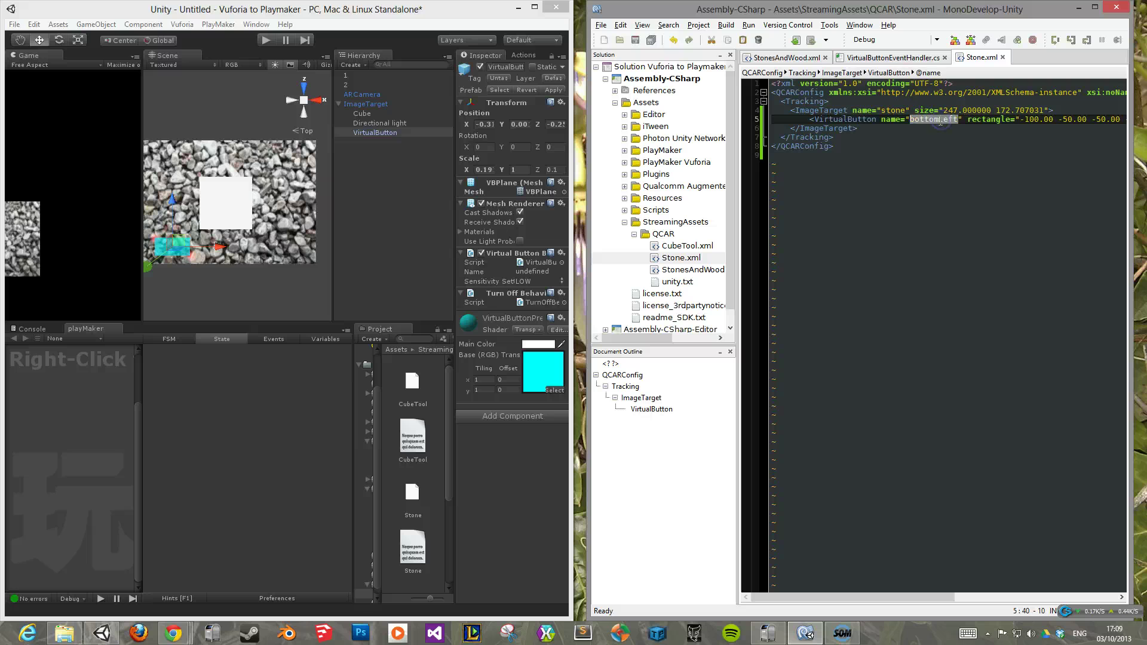
click(542, 270)
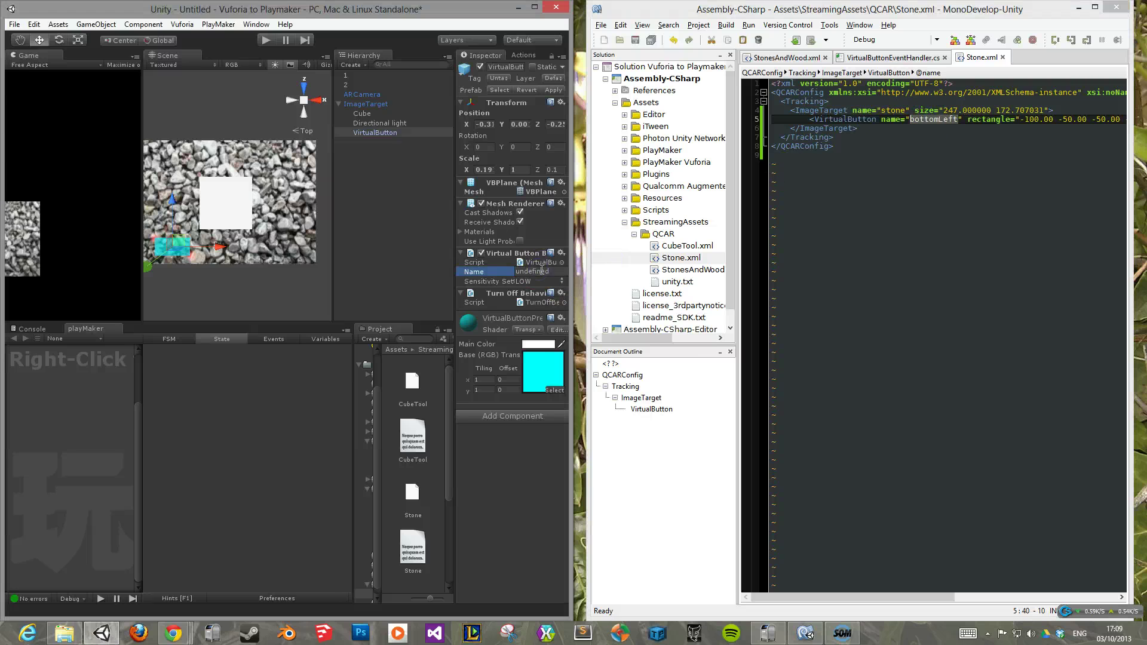
key(ctrl+v)
click(506, 68)
key(Return)
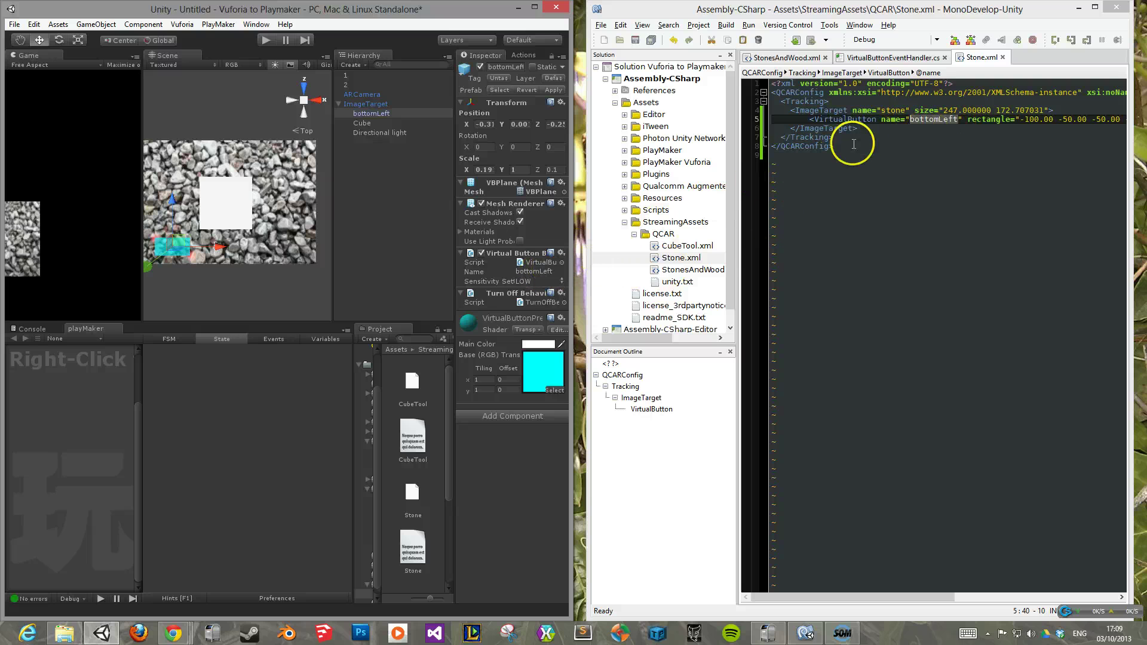
- With Unity maximized, examine the Prefabs, Scripts and Actions folders of PlayMaker Vuforia, including the virtual button action script
click(535, 7)
click(737, 167)
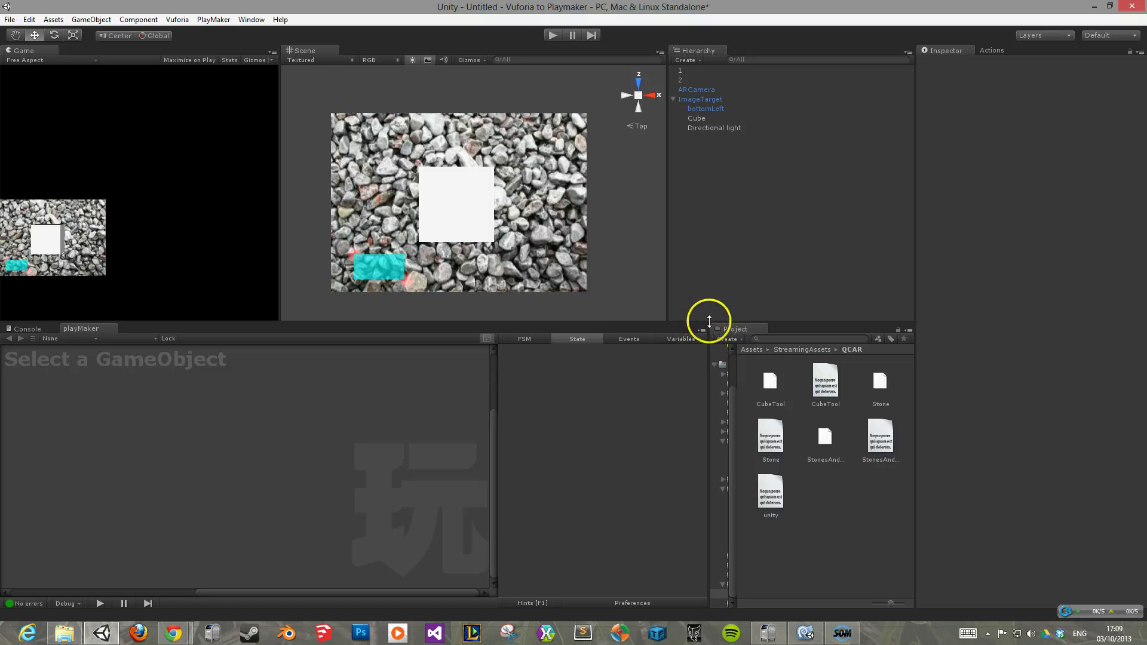
drag(710, 364, 782, 371)
click(687, 442)
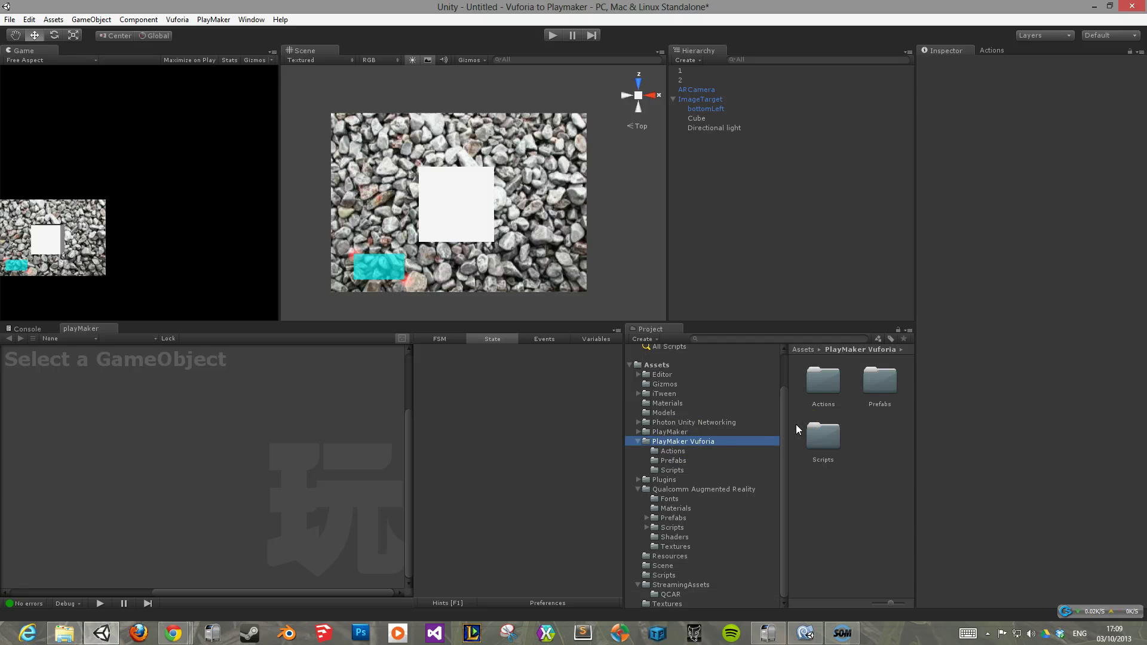
click(718, 461)
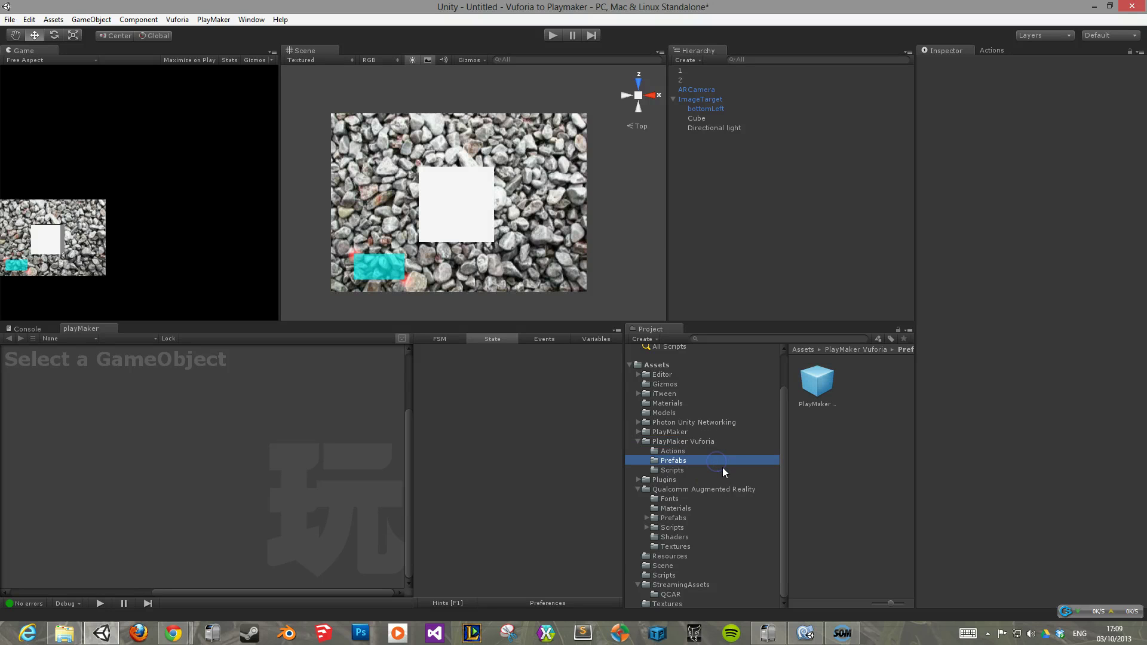
click(723, 469)
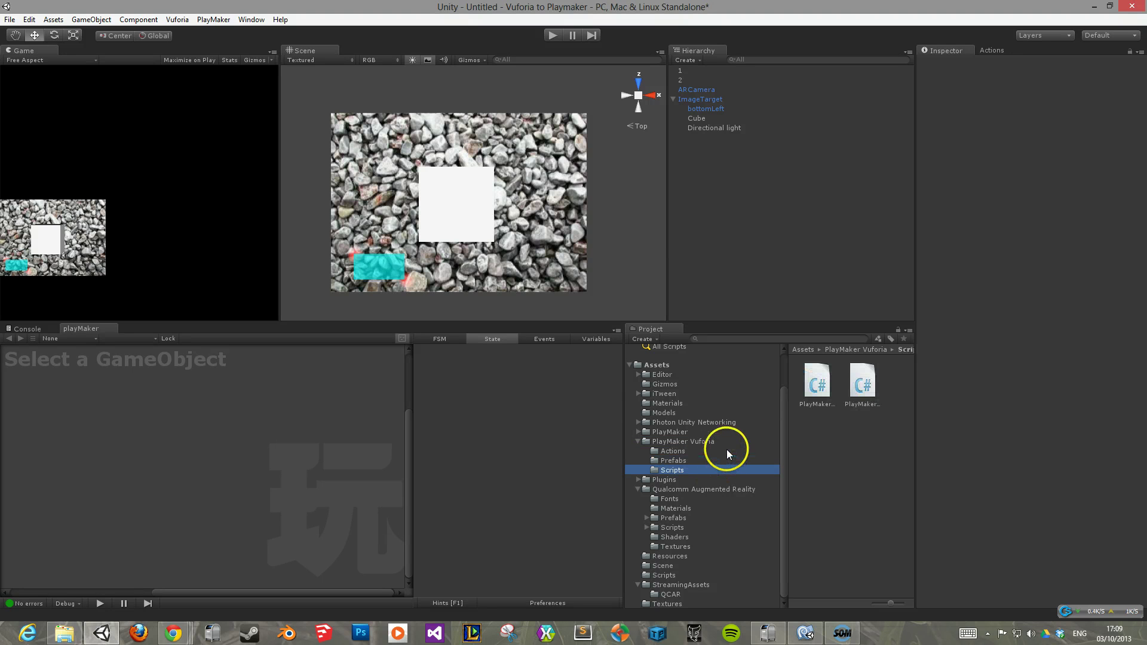
click(741, 449)
click(817, 386)
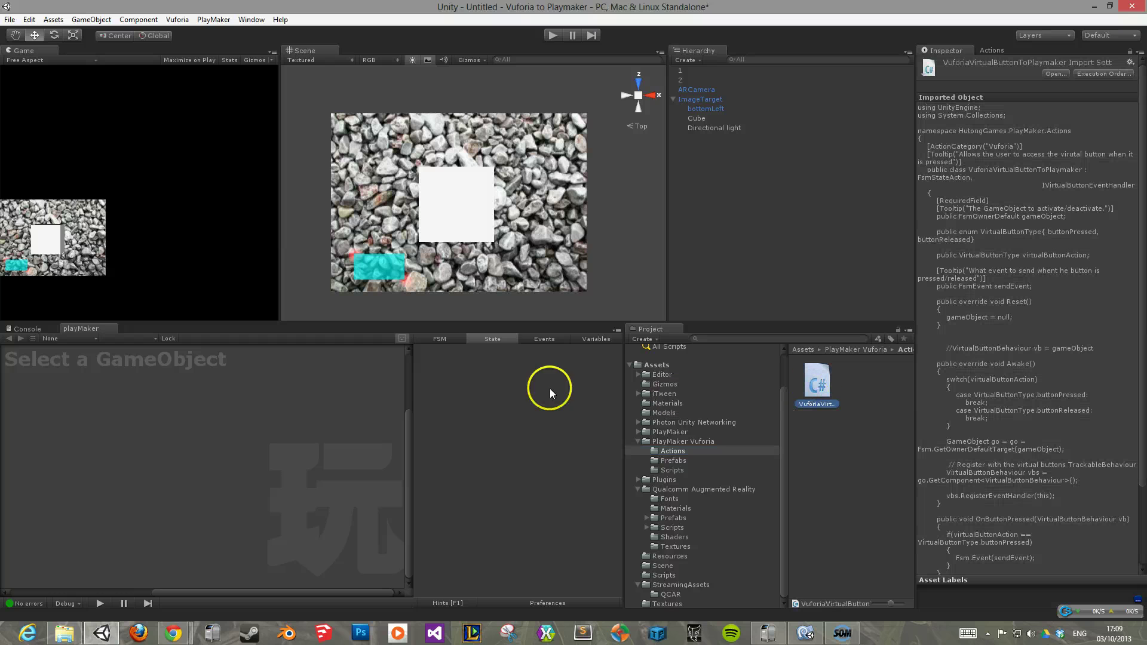
- Add a PlayMaker FSM to the bottomLeft virtual button object
click(745, 108)
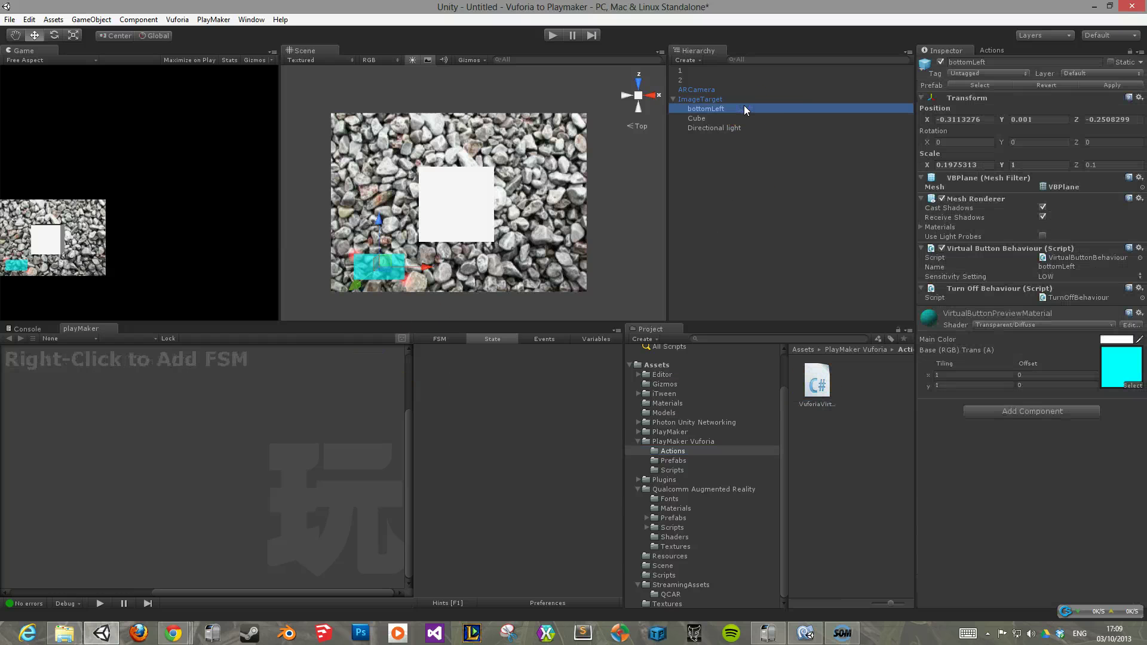
right_click(58, 387)
click(84, 394)
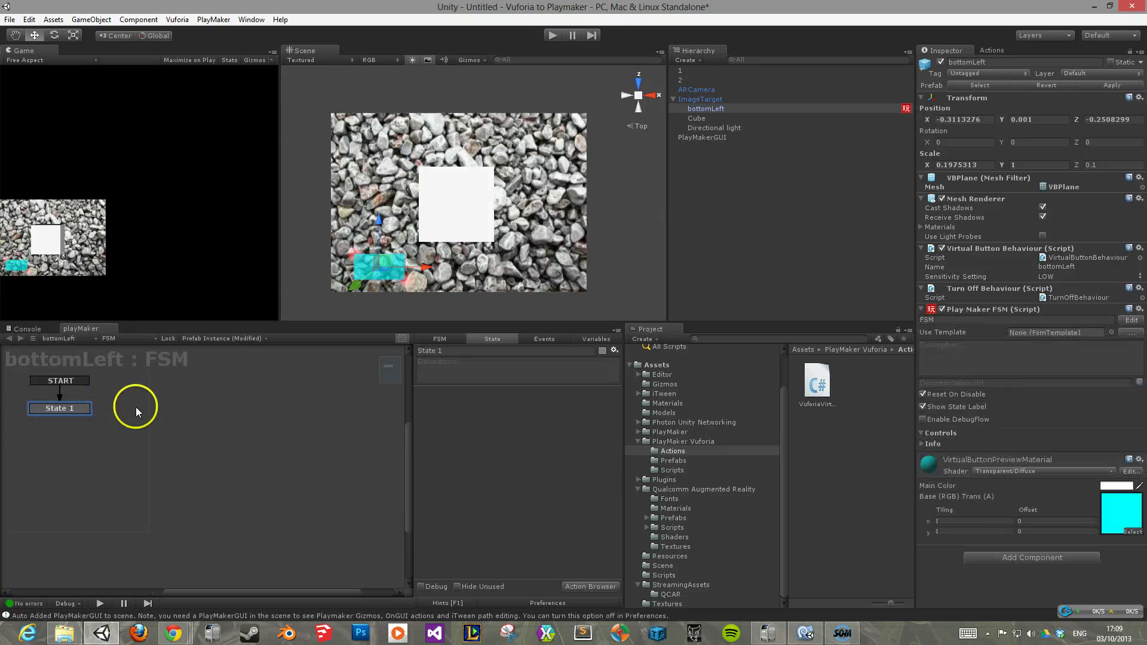
- Add the Vuforia Virtual Button To Playmaker action from the Vuforia category to State 1
click(991, 51)
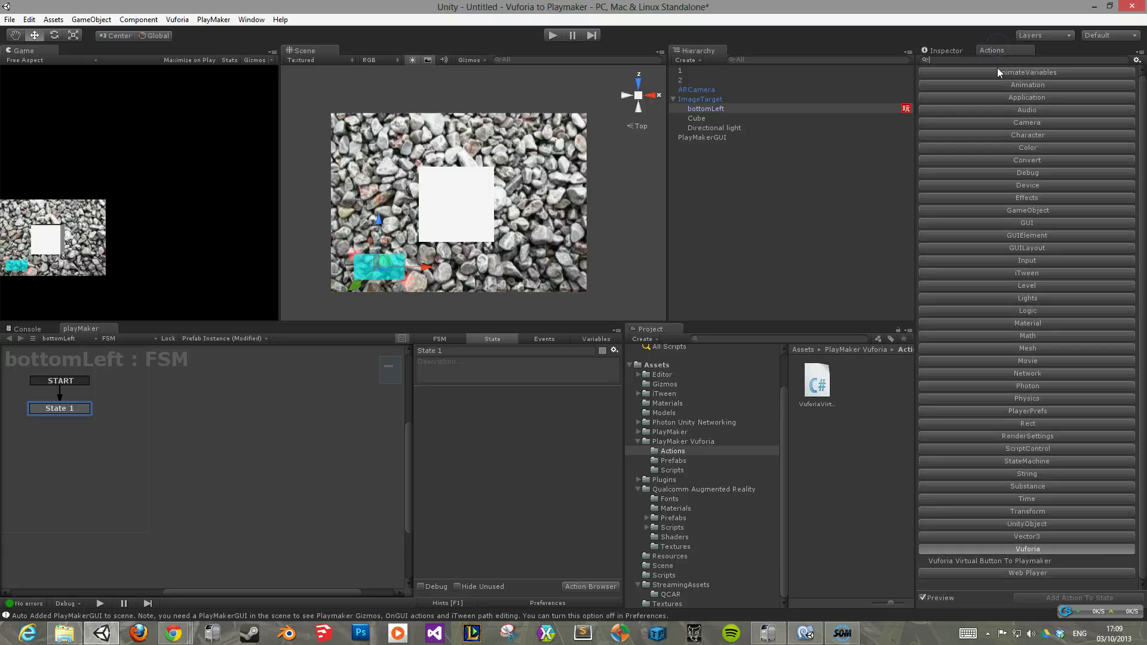
click(1045, 561)
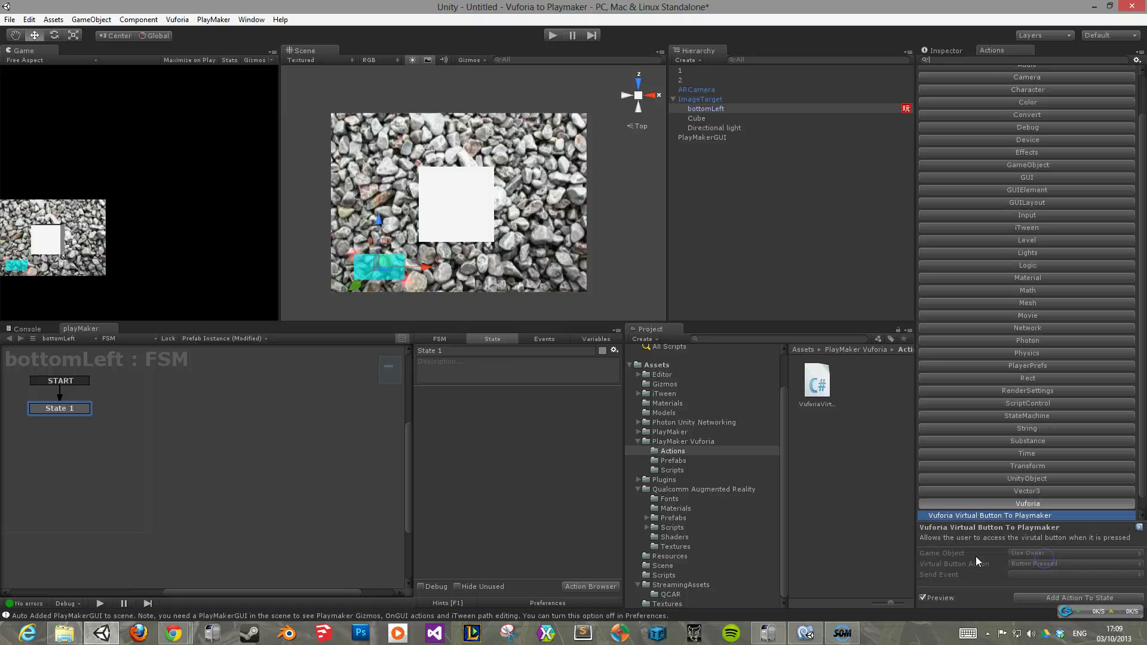
double_click(1043, 518)
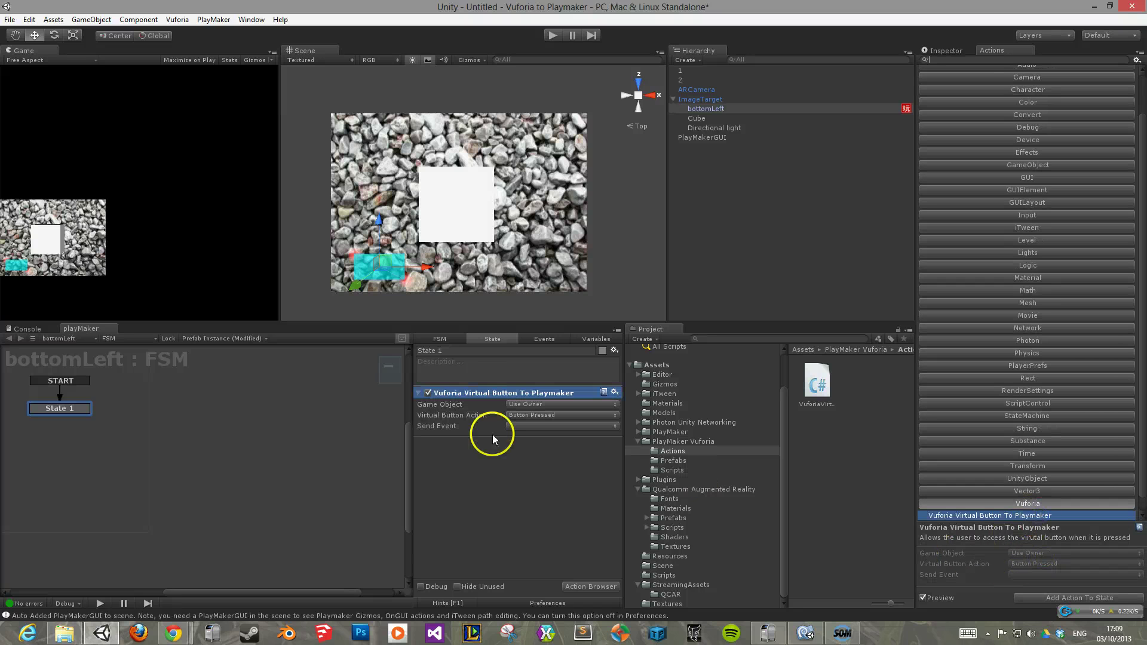
- Add a second state to the bottomLeft FSM and place it beside State 1
click(159, 404)
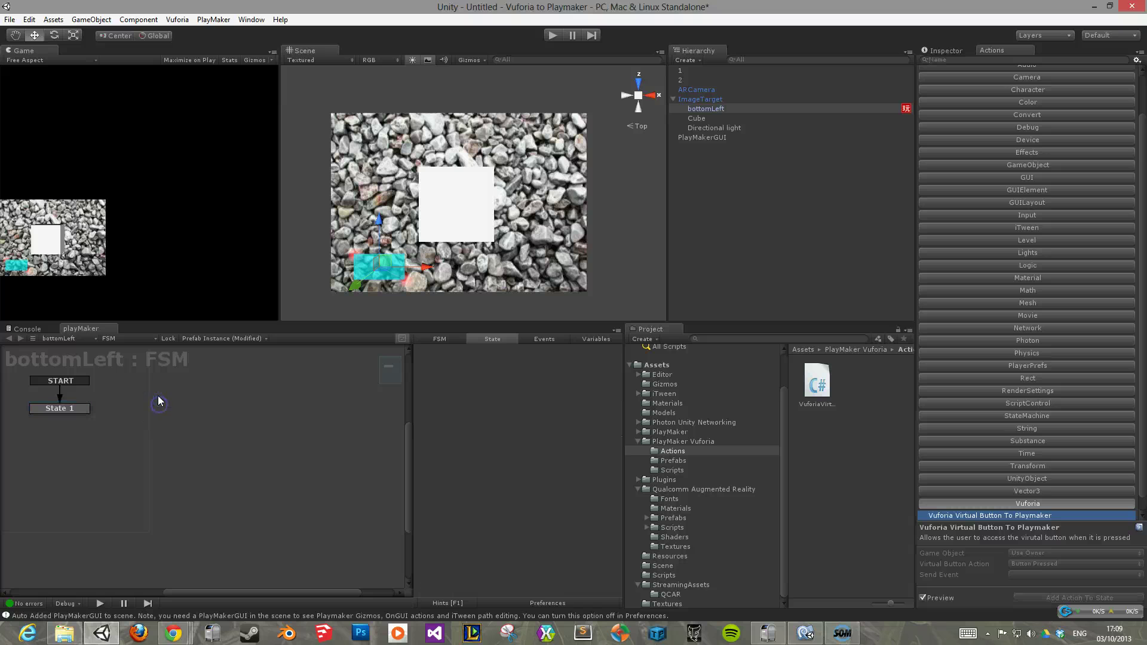
right_click(157, 396)
click(179, 401)
drag(189, 408, 157, 412)
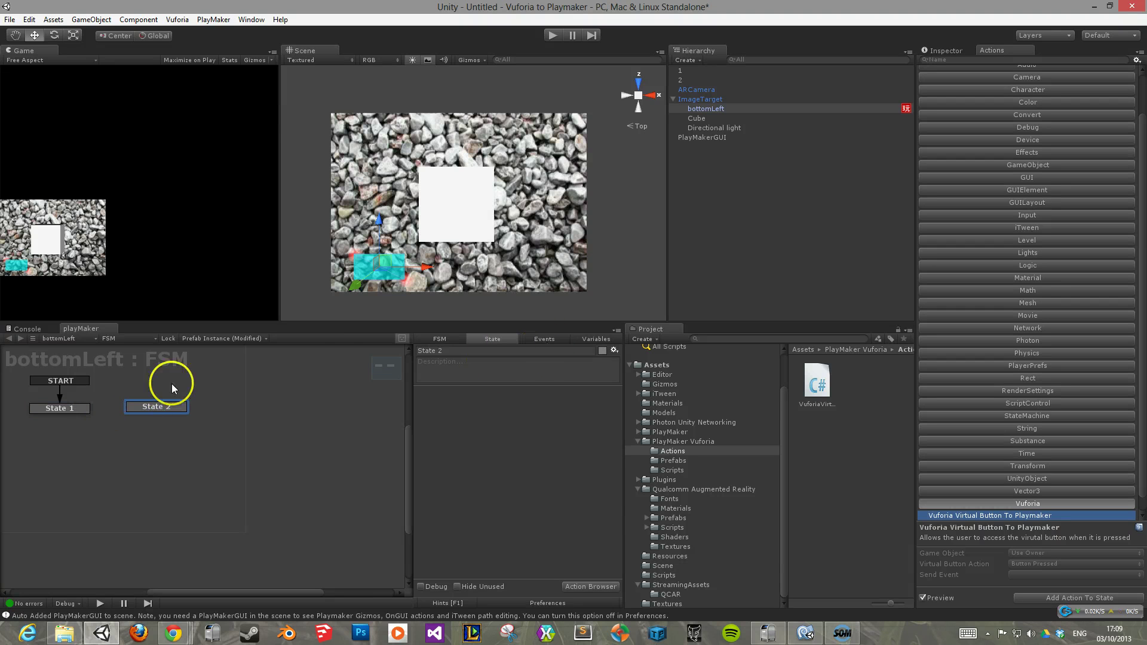
- Try Specify Game Object and Button Released in State 1's virtual button action, returning to Use Owner and Button Pressed
click(74, 408)
click(551, 407)
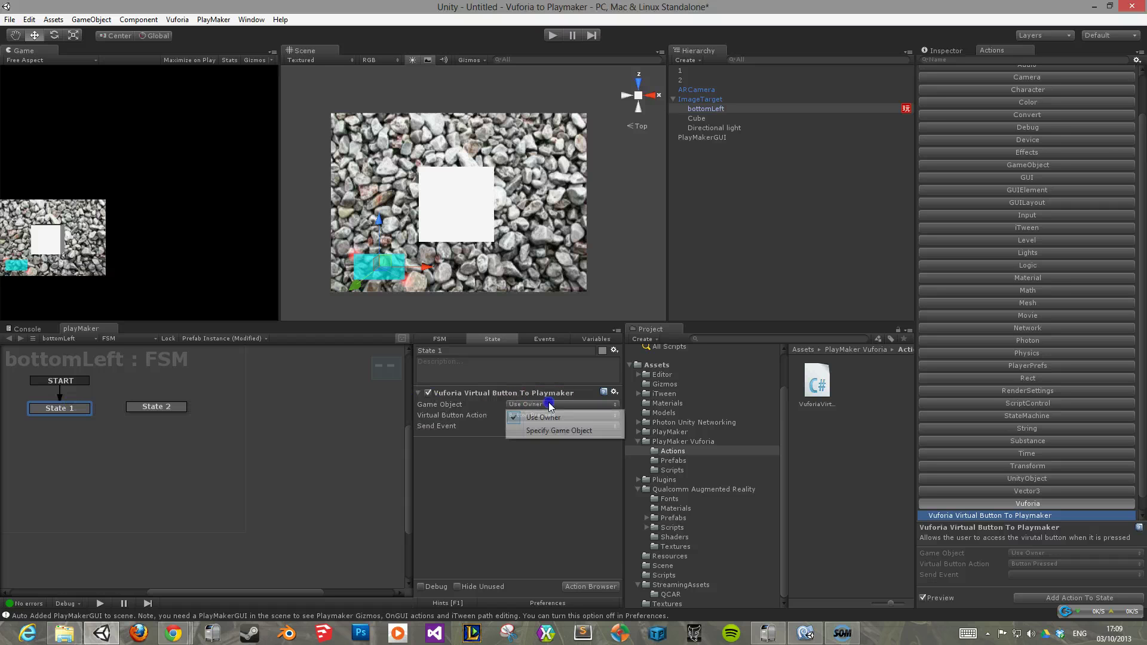
click(540, 431)
click(560, 406)
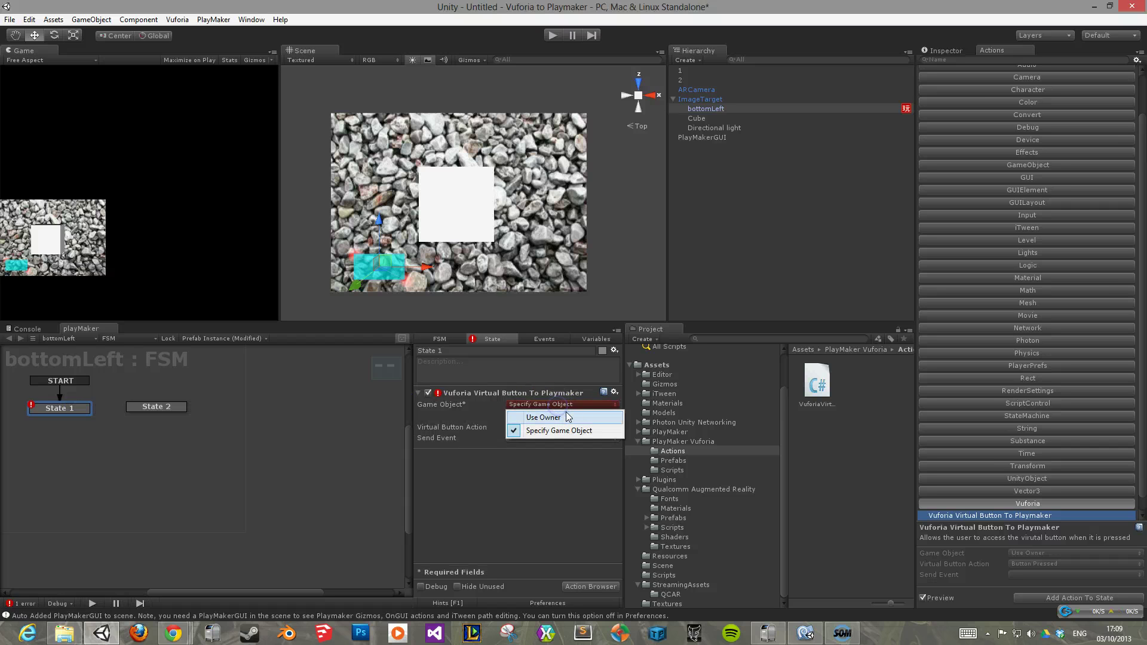
click(546, 417)
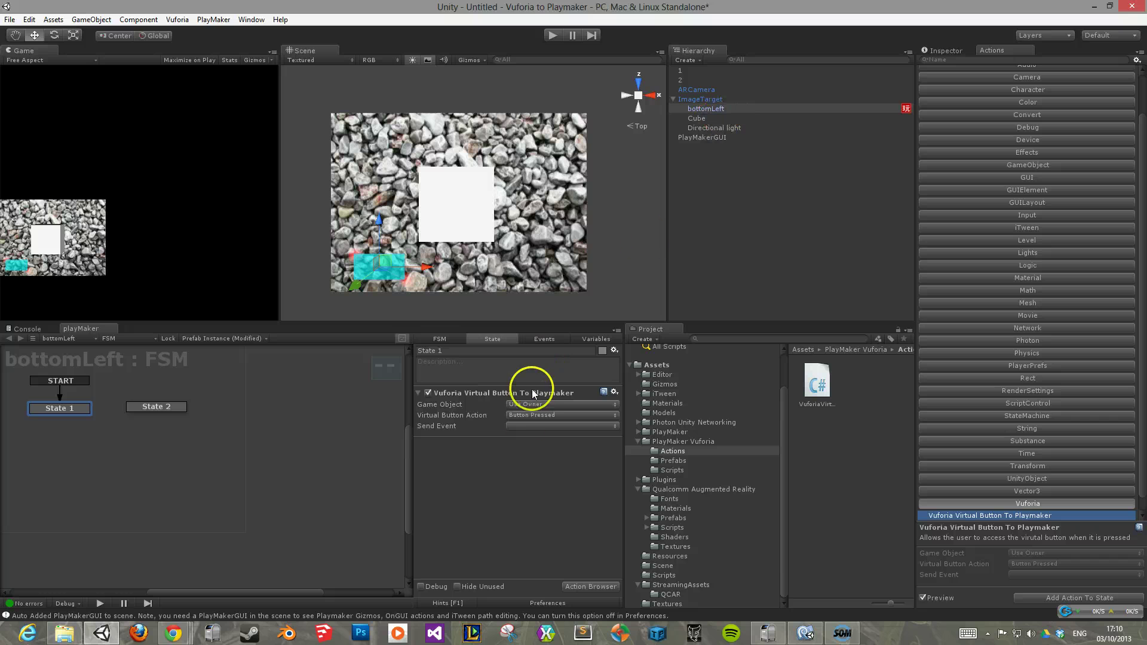
click(541, 415)
click(554, 427)
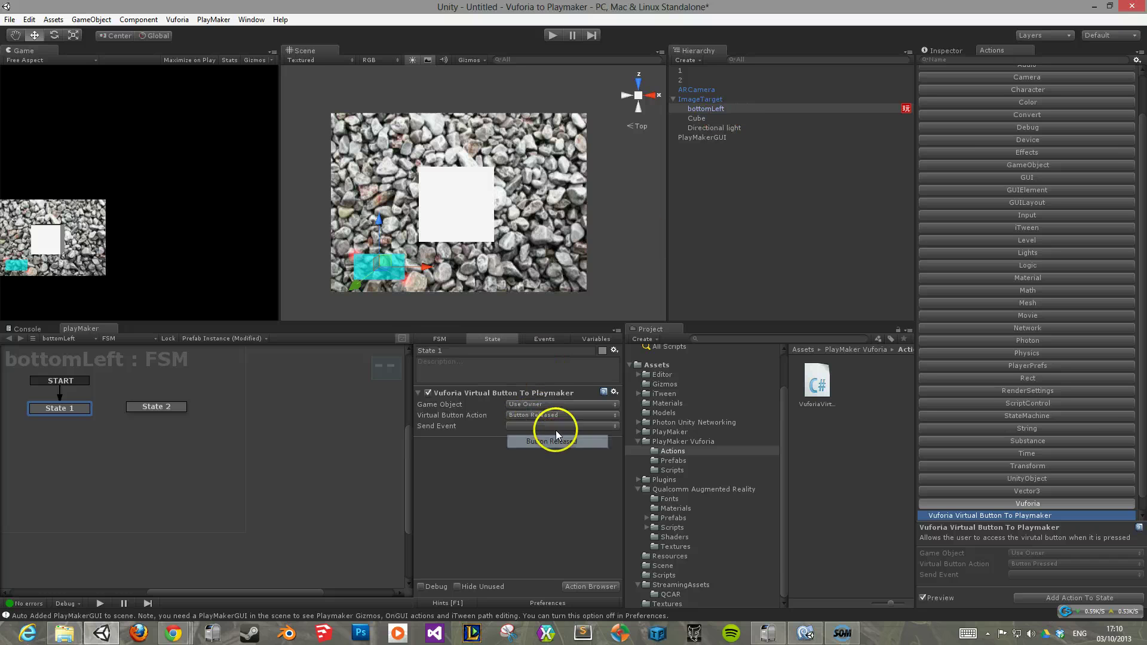
click(563, 416)
click(573, 428)
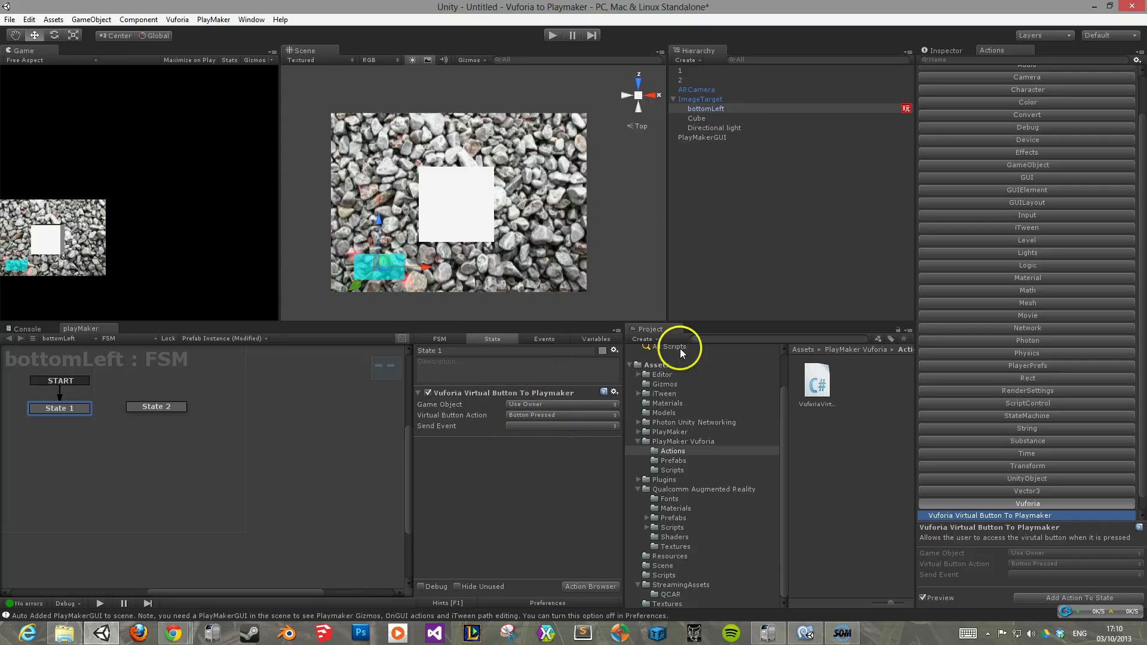
- Add two events named button pressed and button released to the bottomLeft FSM
click(544, 339)
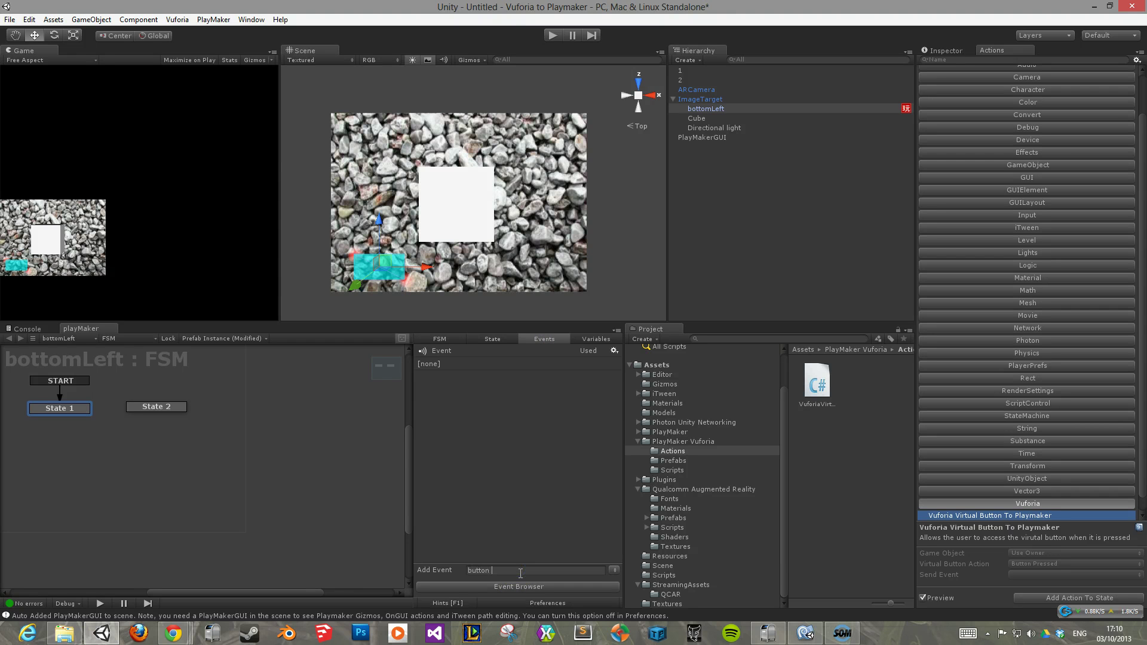
key(Return)
key(Return)
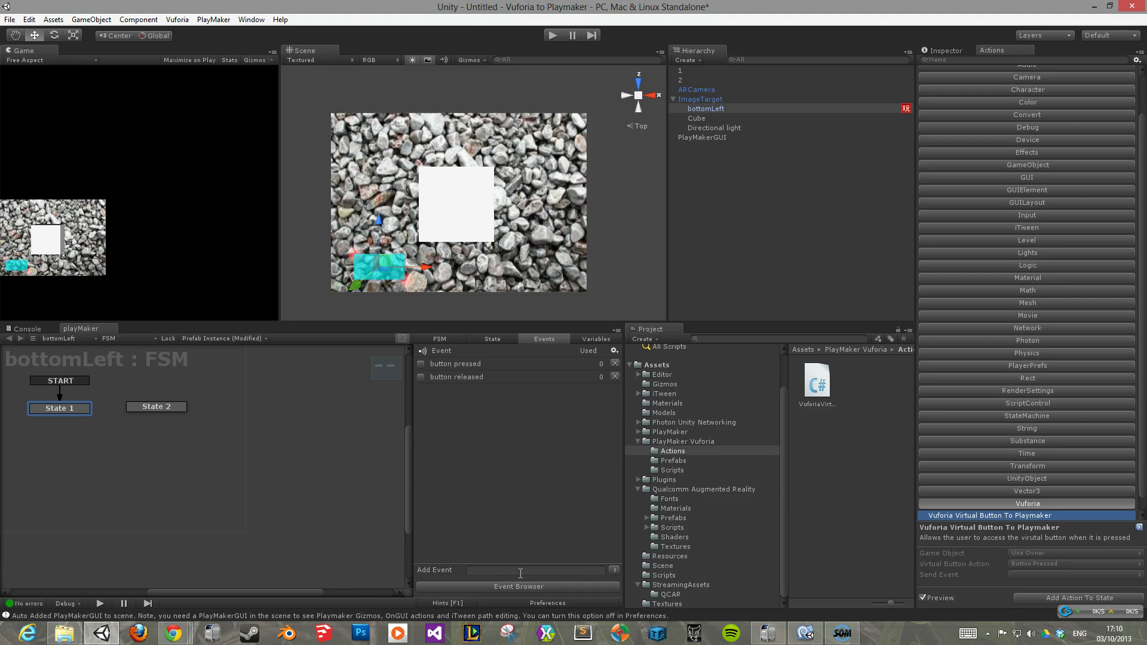
- Set the Send Event of State 1's virtual button action to button pressed
click(505, 341)
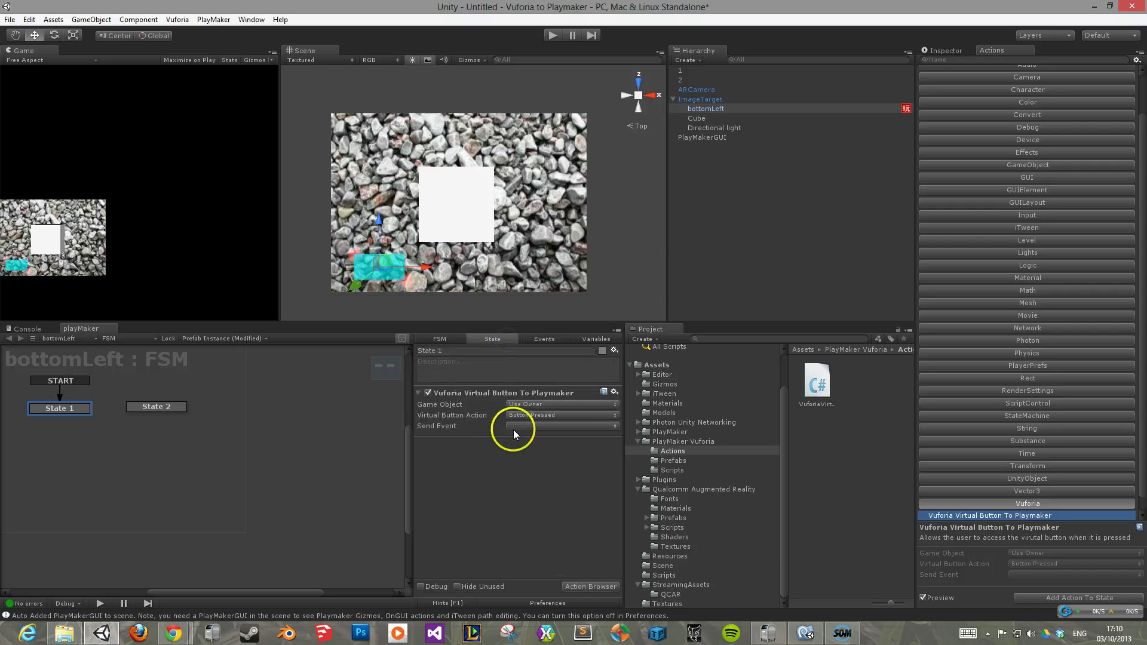
click(533, 430)
click(564, 454)
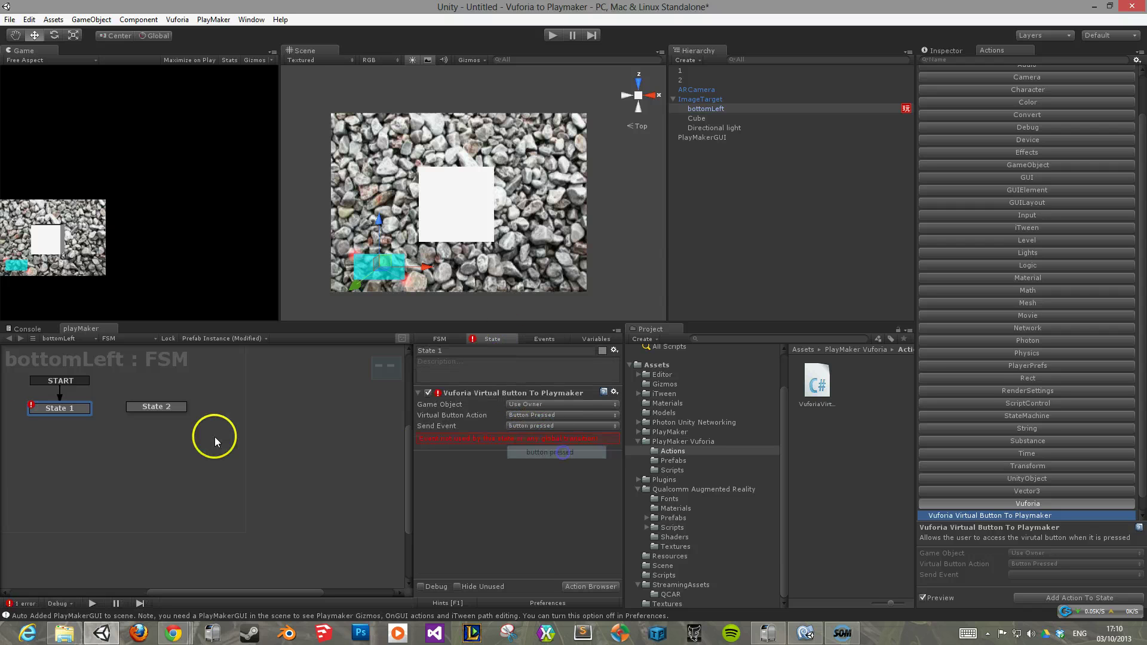
- Add a button pressed transition to State 1 and link it to State 2
right_click(65, 415)
click(215, 417)
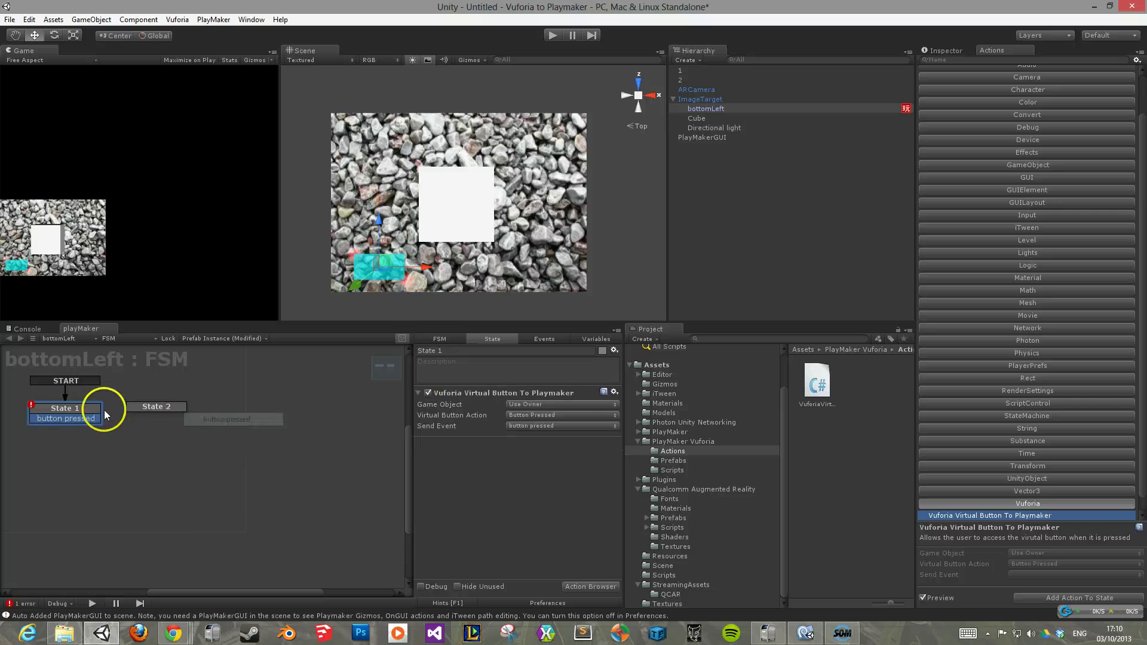
drag(102, 412, 179, 408)
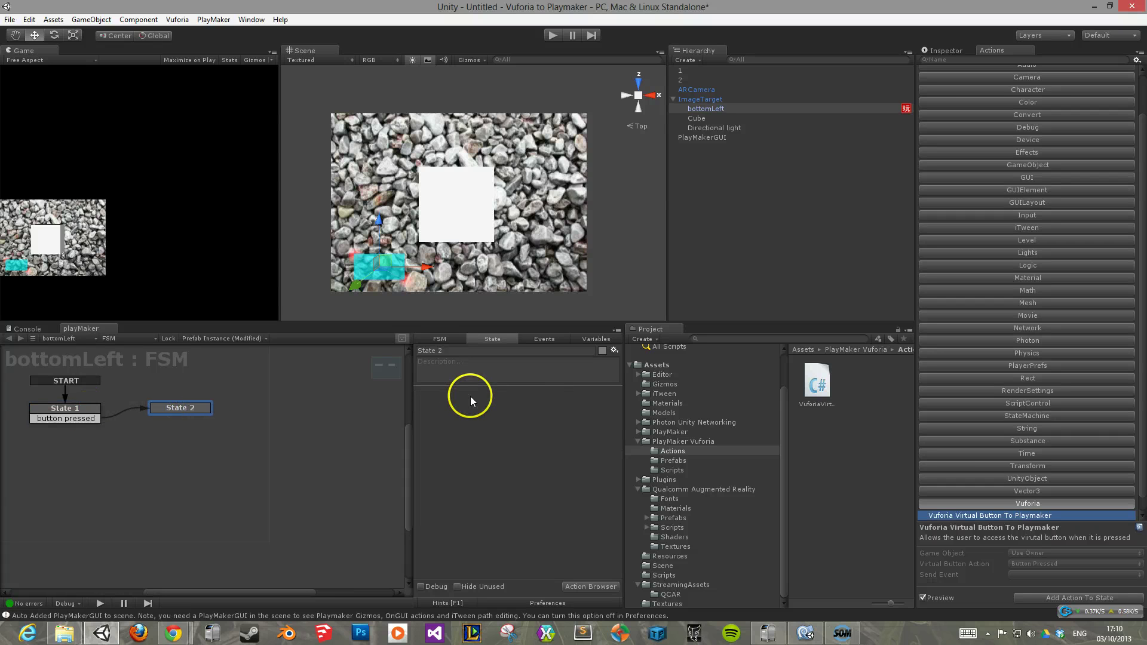
- Add the Vuforia Virtual Button To Playmaker action to State 2, set to Button Released and sending the button released event
drag(1010, 516, 537, 412)
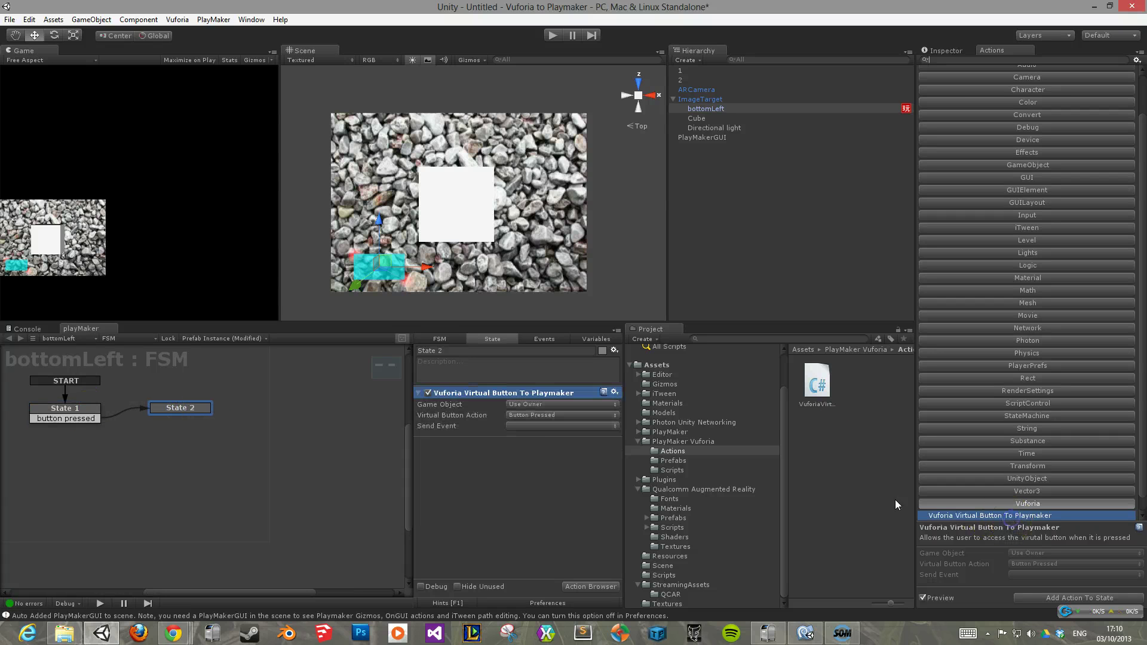
click(540, 416)
click(550, 440)
click(547, 426)
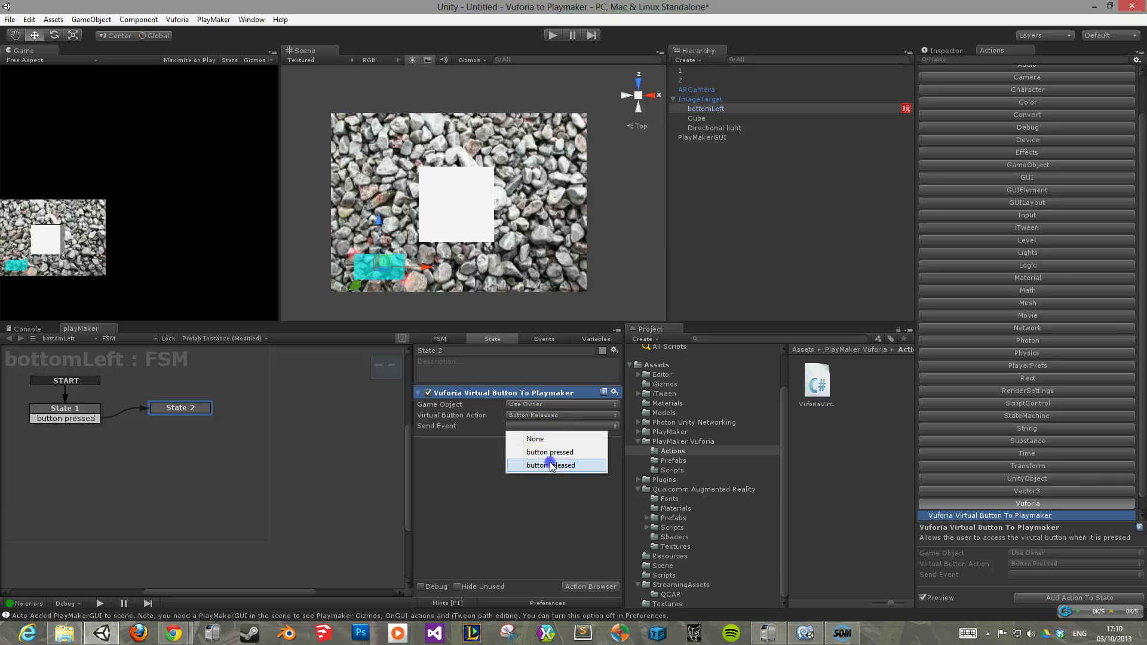
click(550, 465)
- Add a button released transition from State 2 back to State 1 and align the two states side by side
right_click(182, 410)
mouse_move(286, 410)
click(355, 427)
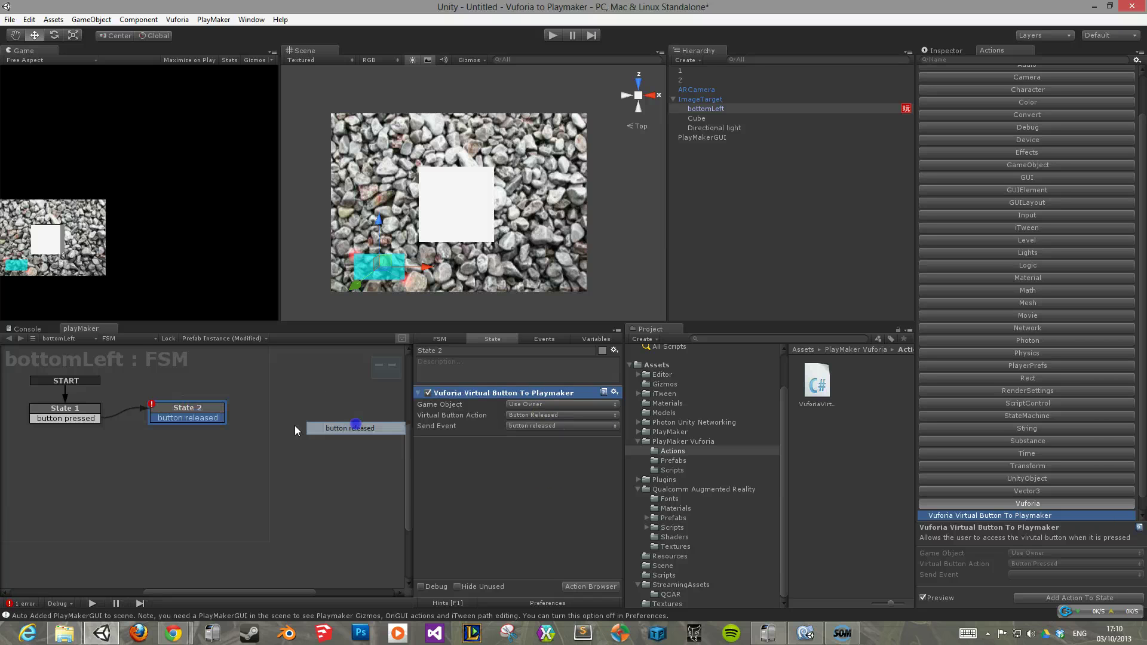
mouse_move(188, 417)
mouse_down()
mouse_move(65, 412)
mouse_move(171, 411)
mouse_up()
click(251, 400)
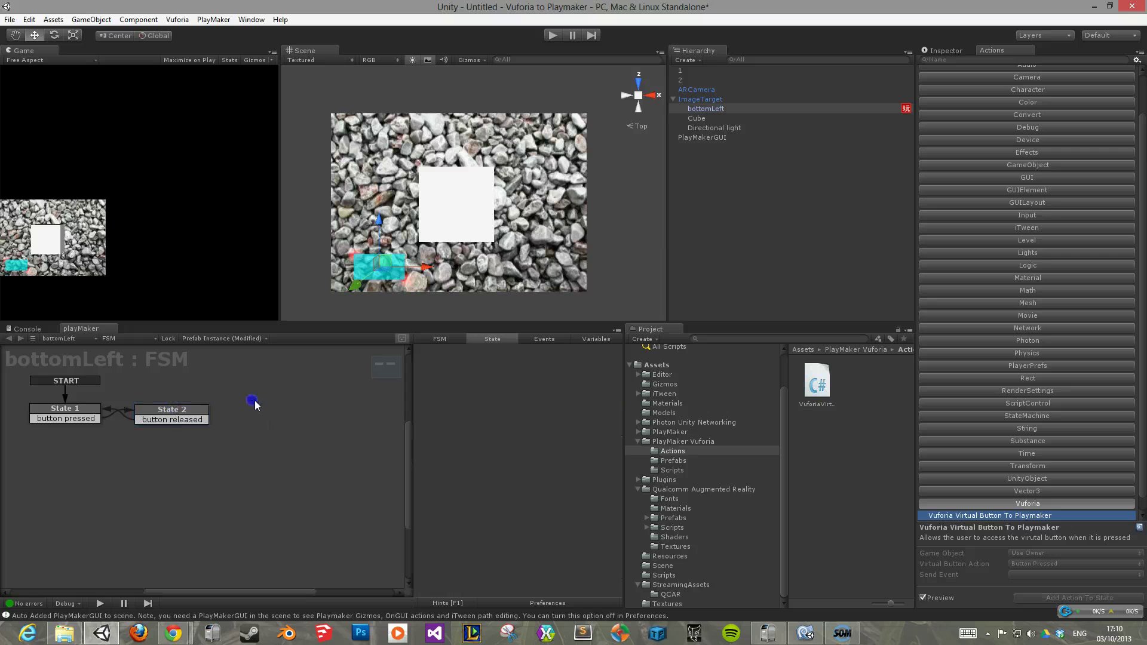
click(203, 418)
click(72, 412)
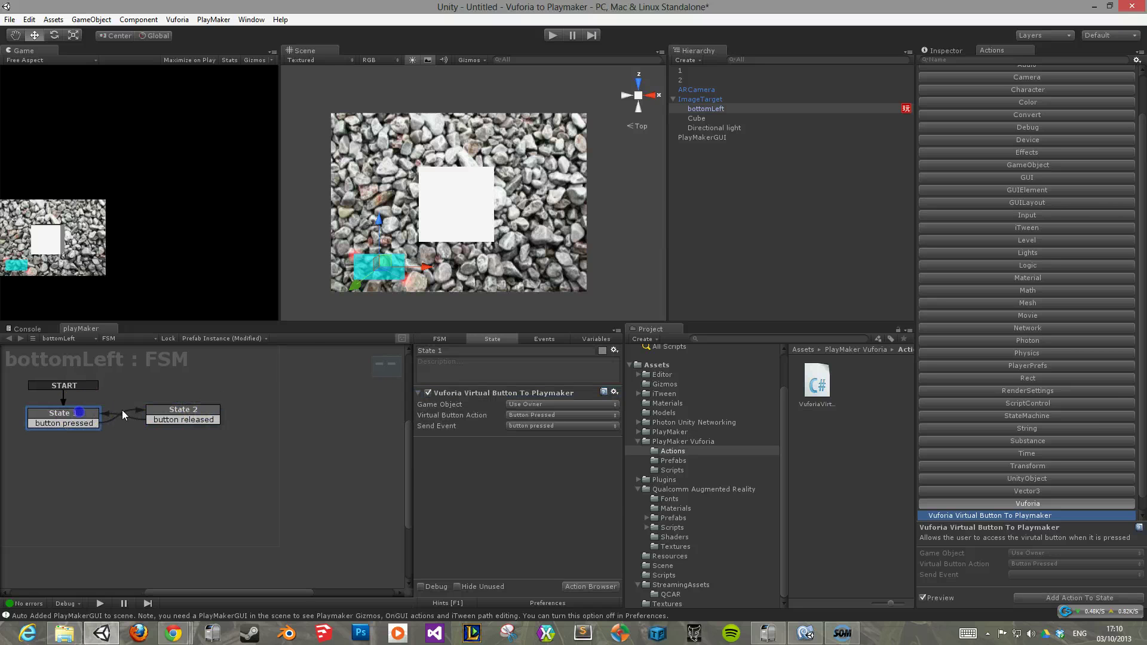
click(170, 412)
click(299, 403)
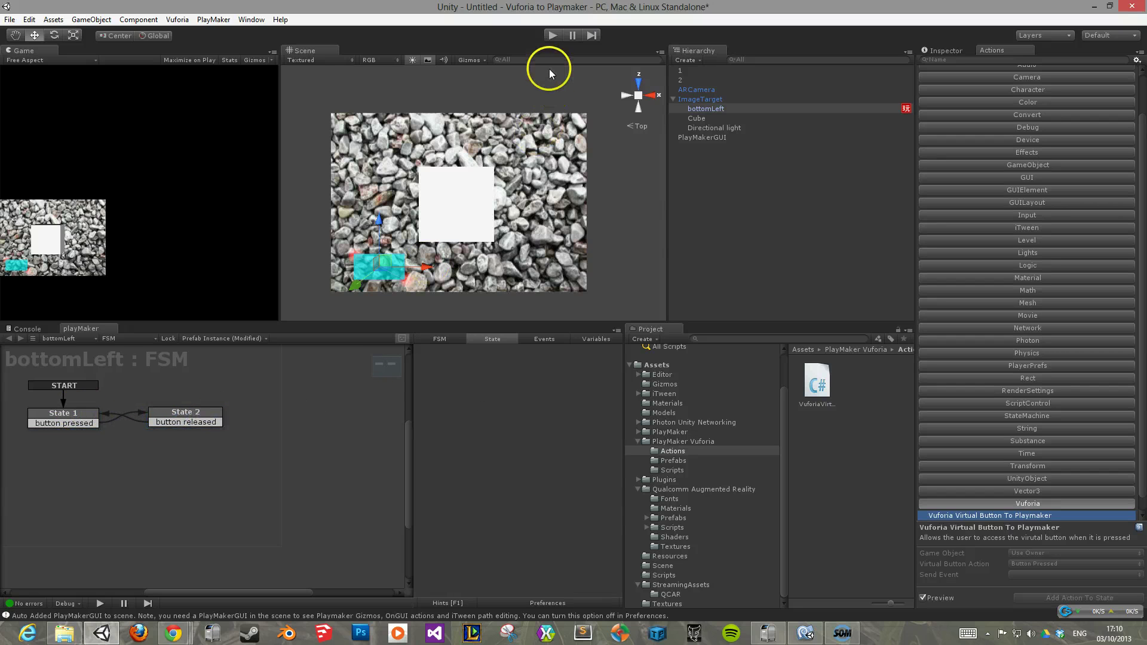
- Create a sphere and make it a child of the Cube under ImageTarget
click(92, 19)
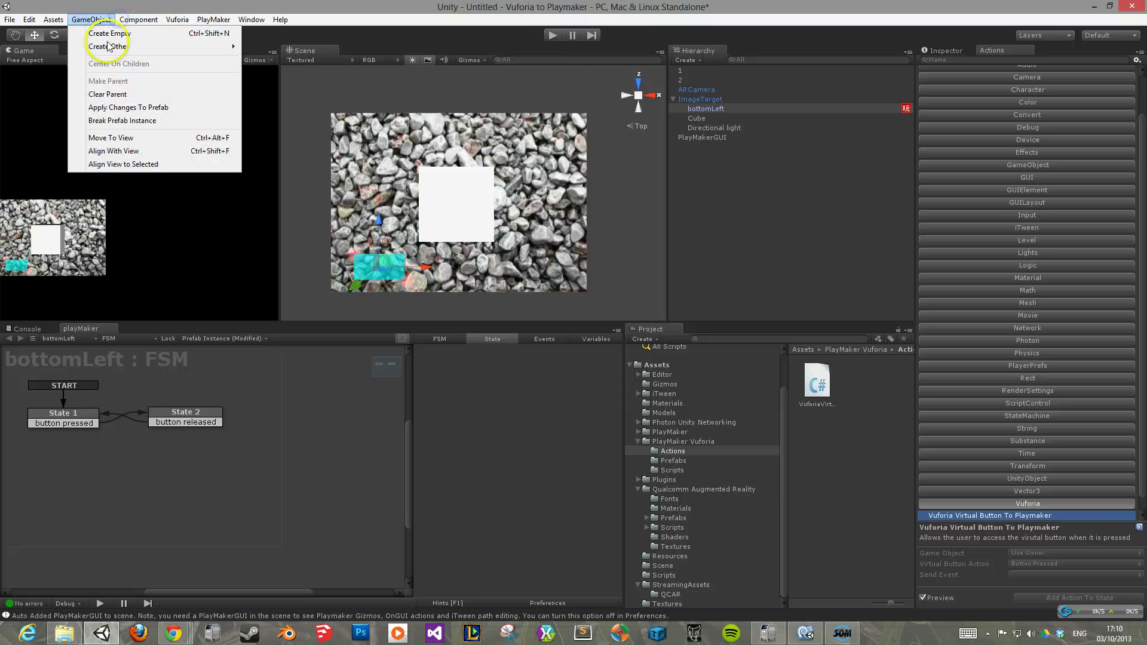
mouse_move(230, 46)
click(297, 187)
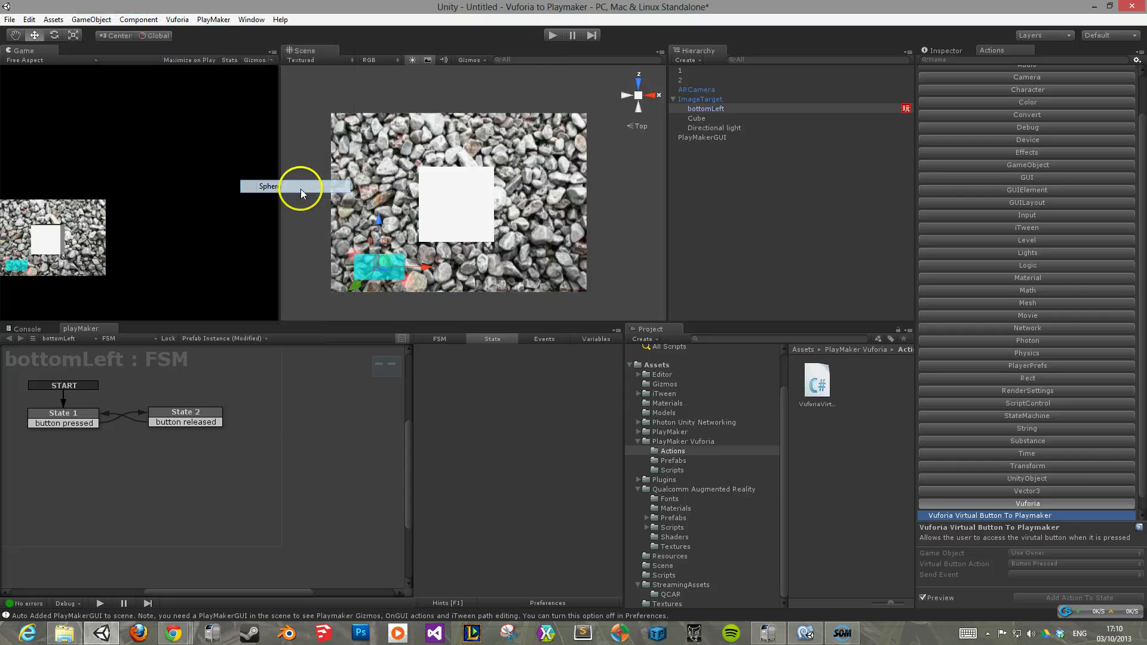
drag(723, 147, 749, 118)
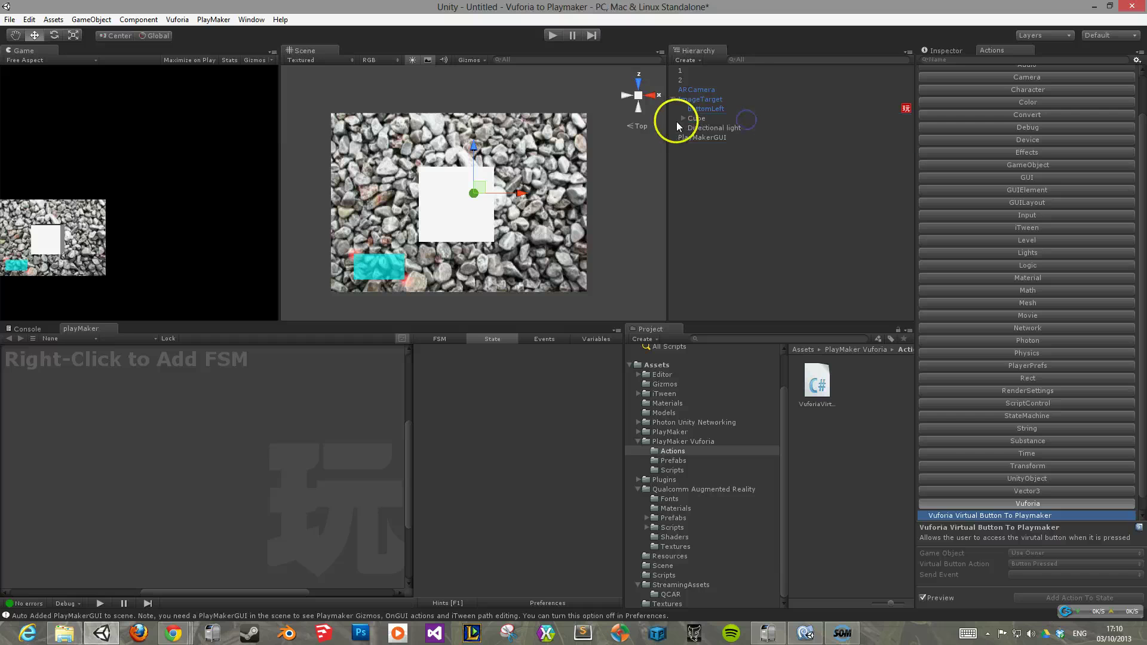
click(682, 119)
- Reset the sphere's Transform and move it beside the cube to about X -0.43, Z -0.32
click(943, 51)
right_click(971, 87)
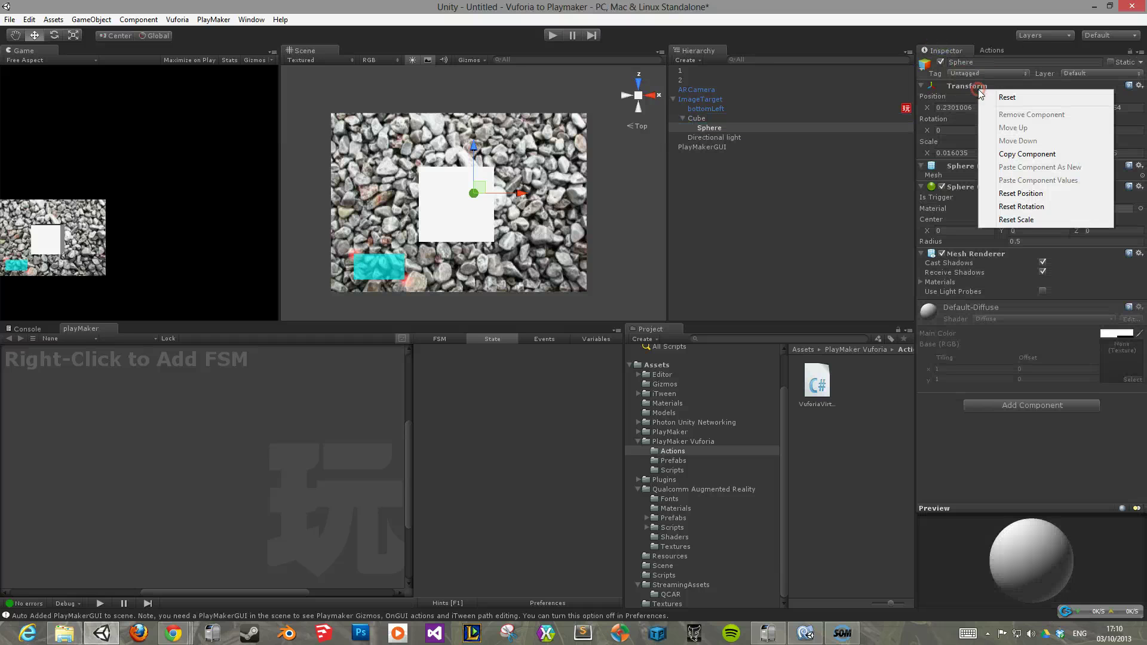
click(980, 94)
drag(504, 200, 462, 201)
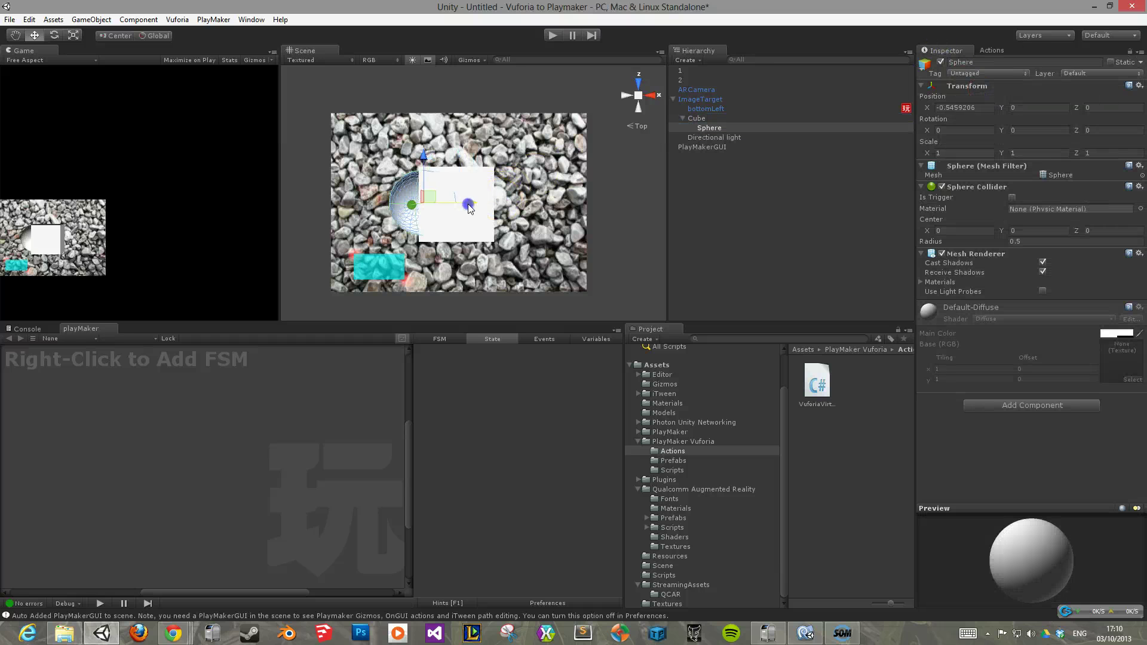
click(428, 166)
click(732, 127)
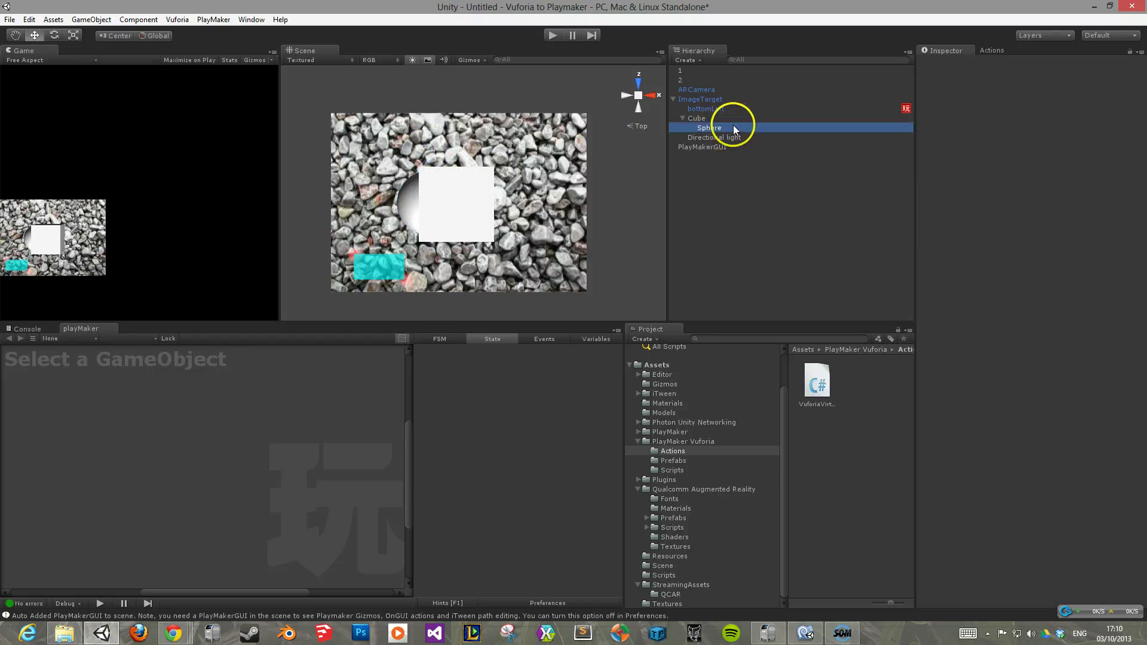
click(426, 176)
drag(431, 156, 432, 182)
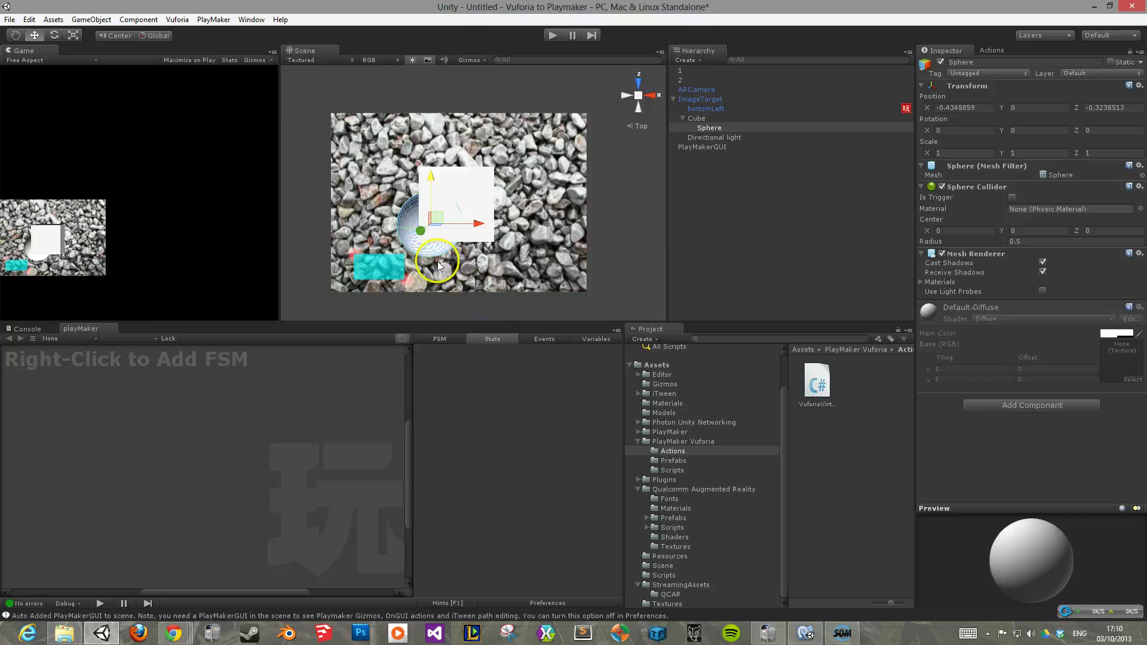
- Test the virtual button in play mode while watching the bottomLeft FSM, and stop the scene
click(740, 107)
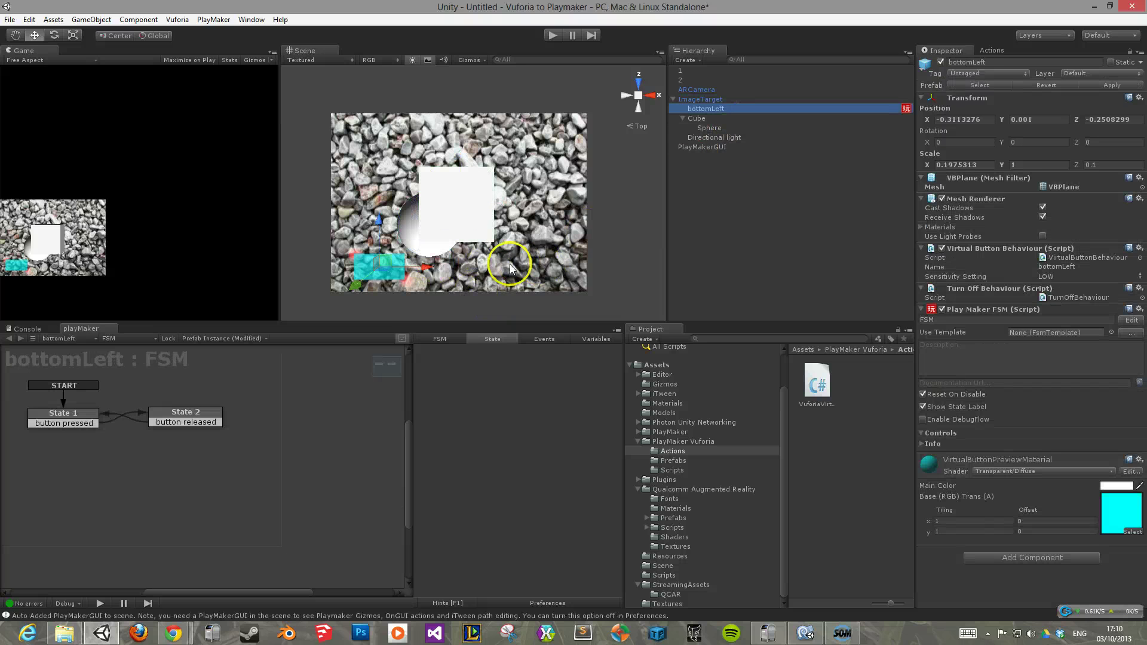
right_drag(501, 245, 492, 133)
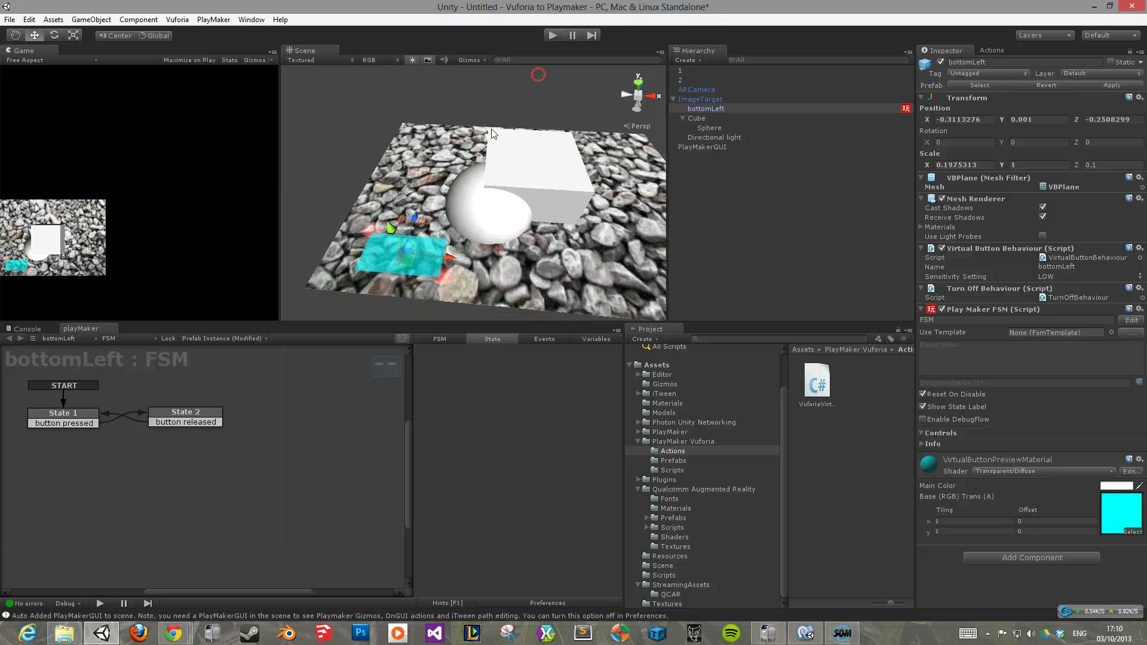
click(389, 234)
alt+drag(524, 275, 534, 197)
click(638, 85)
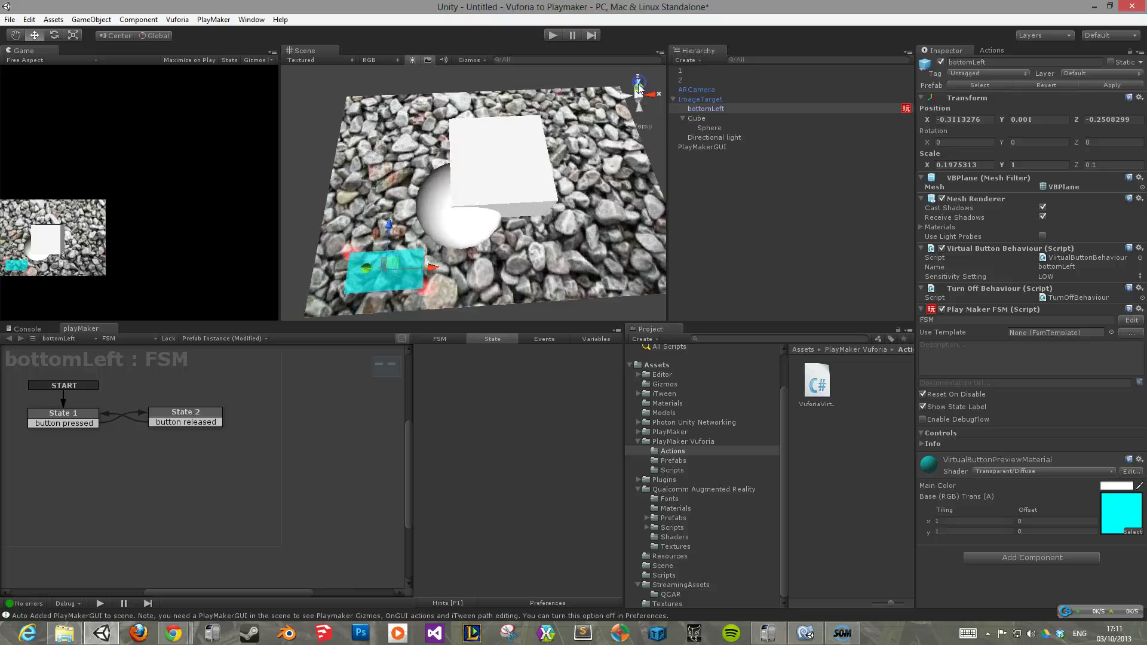
drag(565, 213, 617, 190)
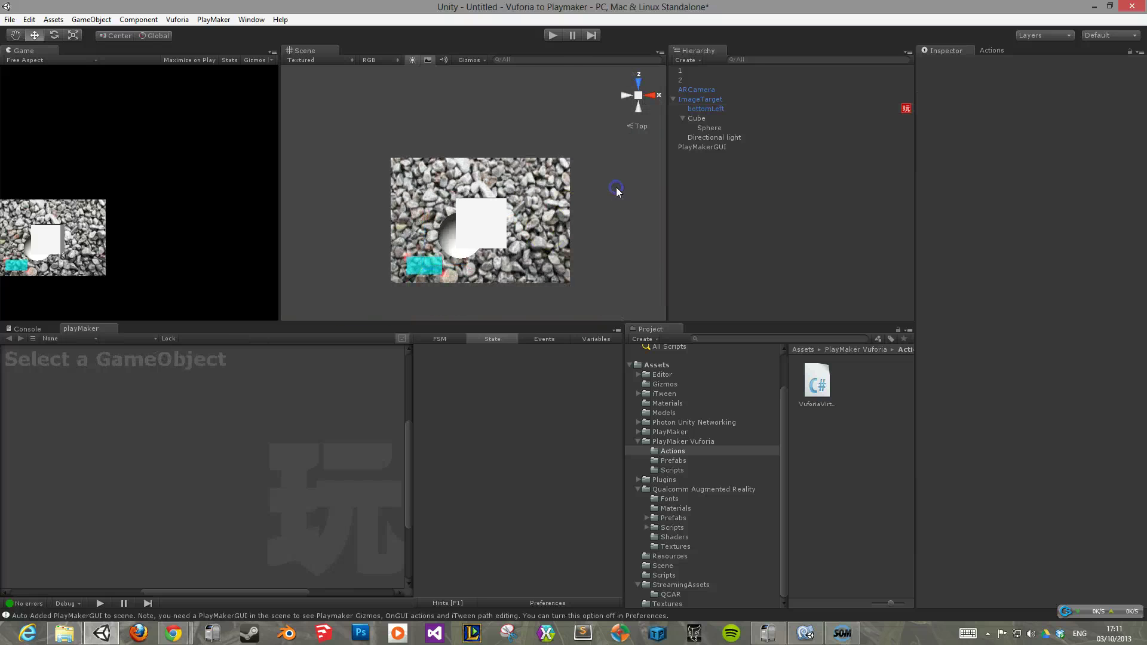
click(551, 36)
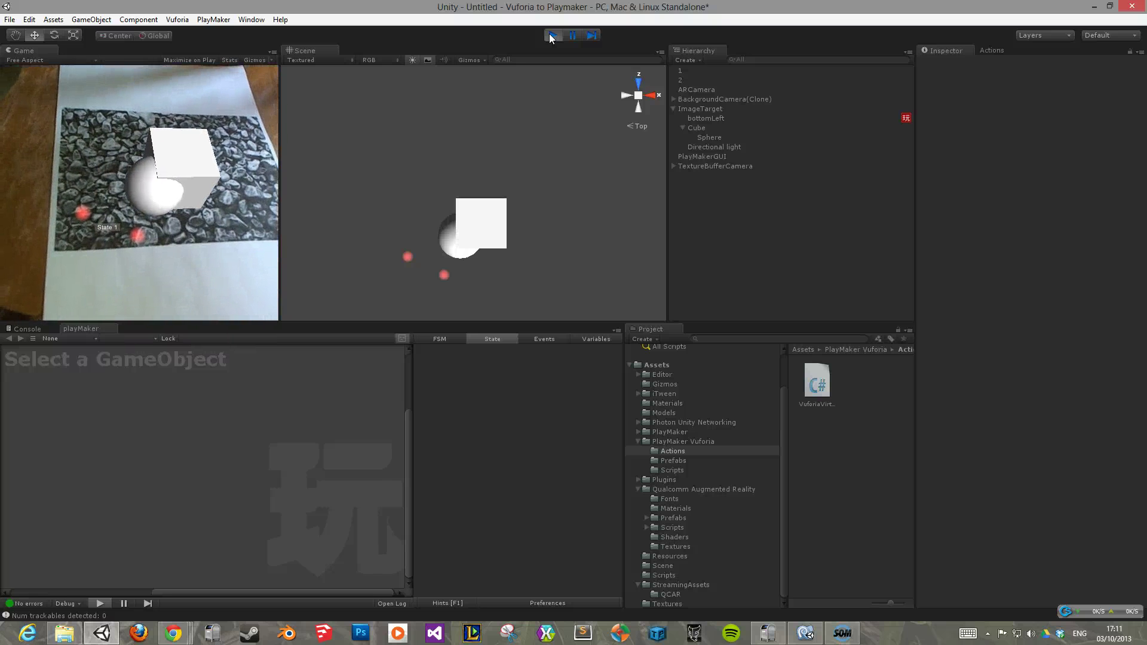
click(737, 119)
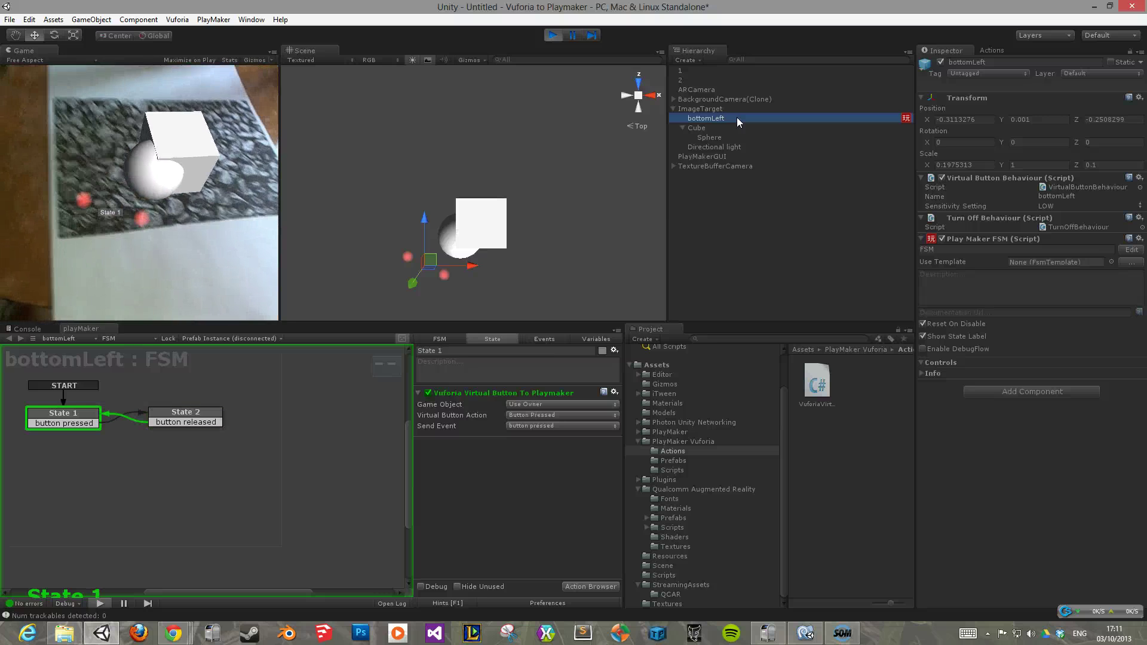
click(552, 35)
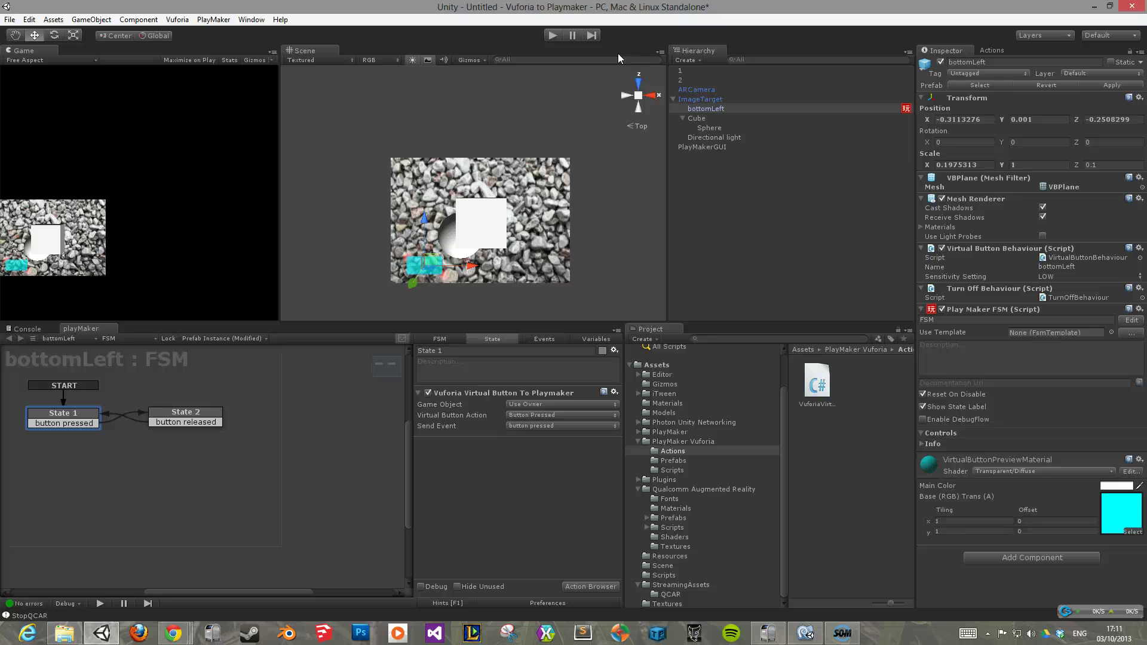
- Examine bottomLeft's Sensitivity Setting options and the sensitivity attribute of Stone.xml in MonoDevelop, and return to Unity
click(1060, 278)
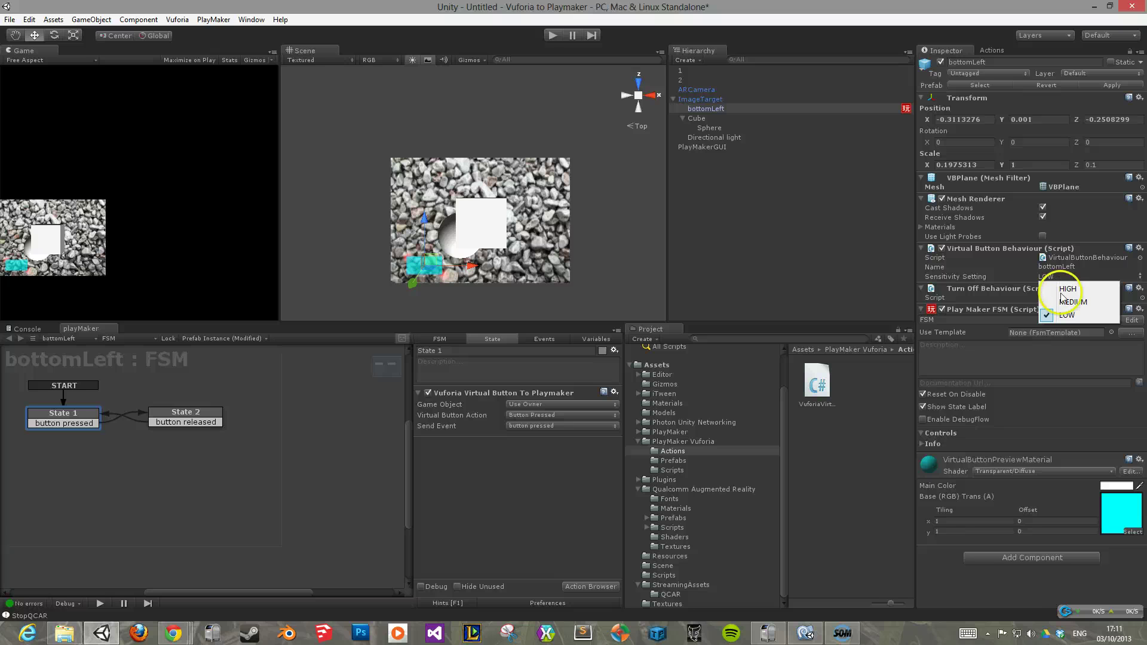
click(751, 241)
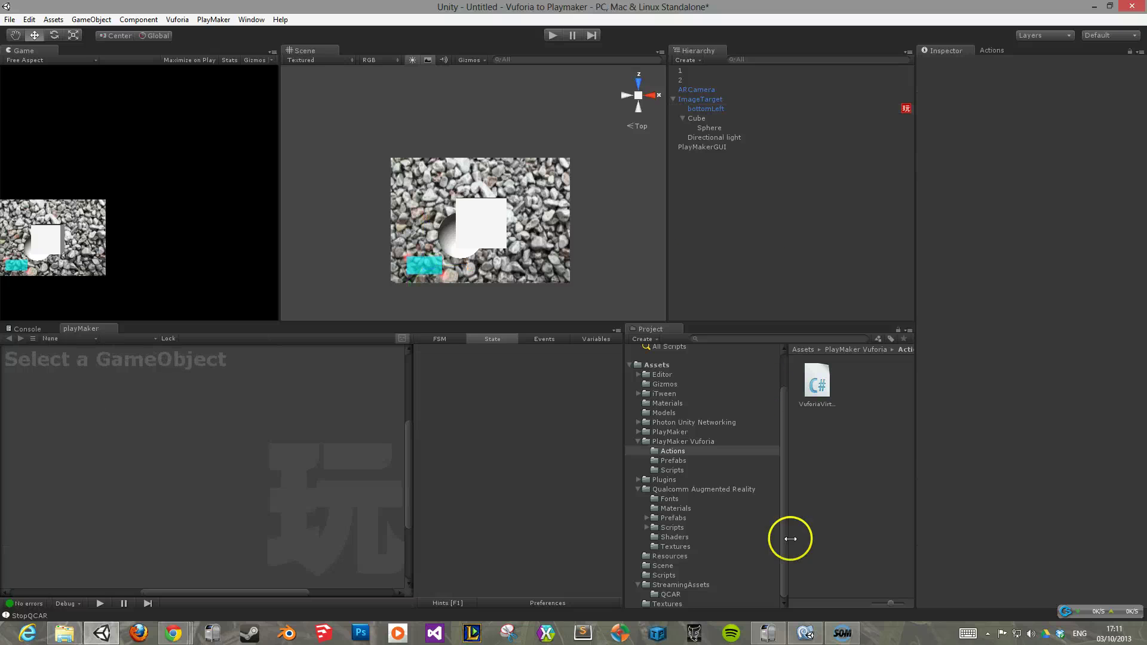
click(808, 633)
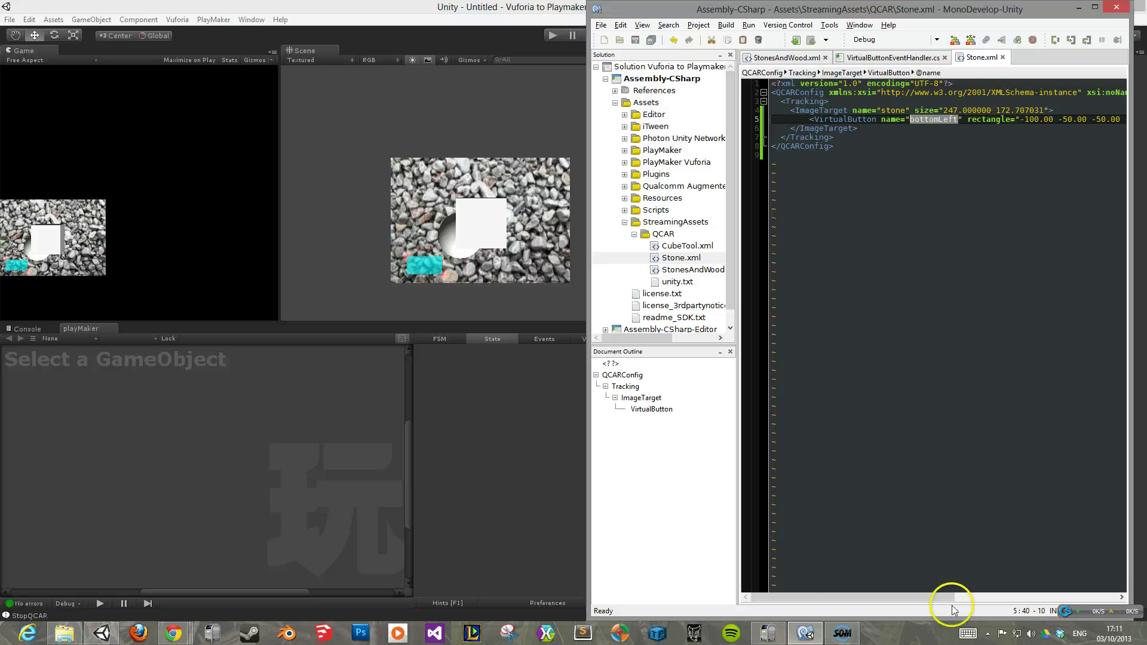
drag(919, 598, 1065, 576)
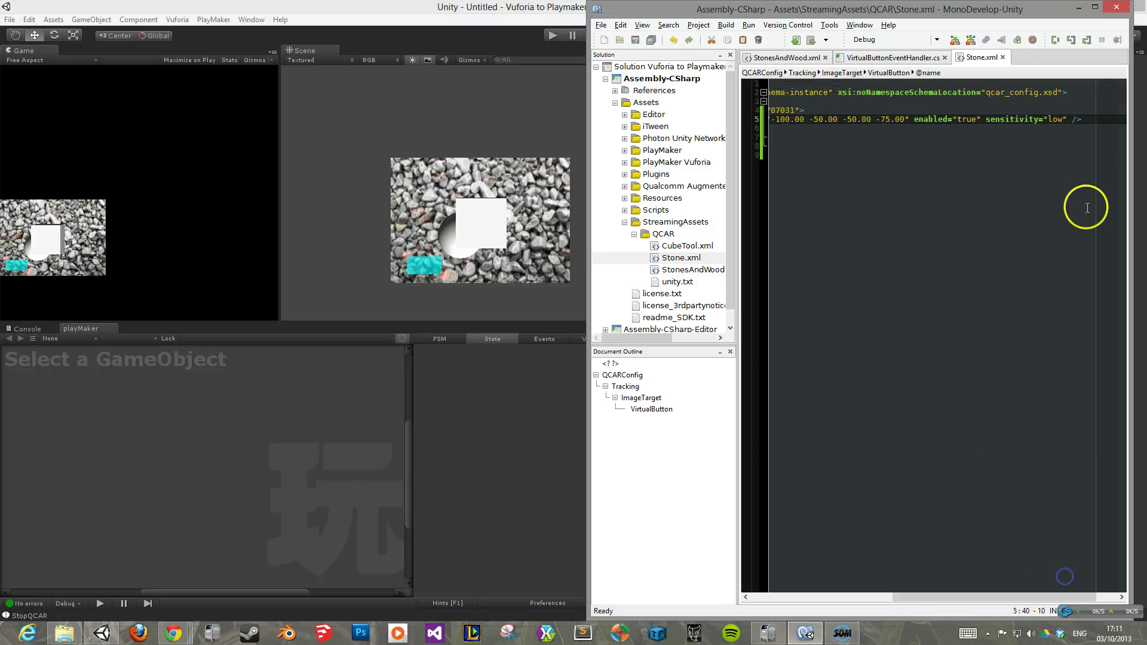
click(1054, 114)
double_click(1056, 120)
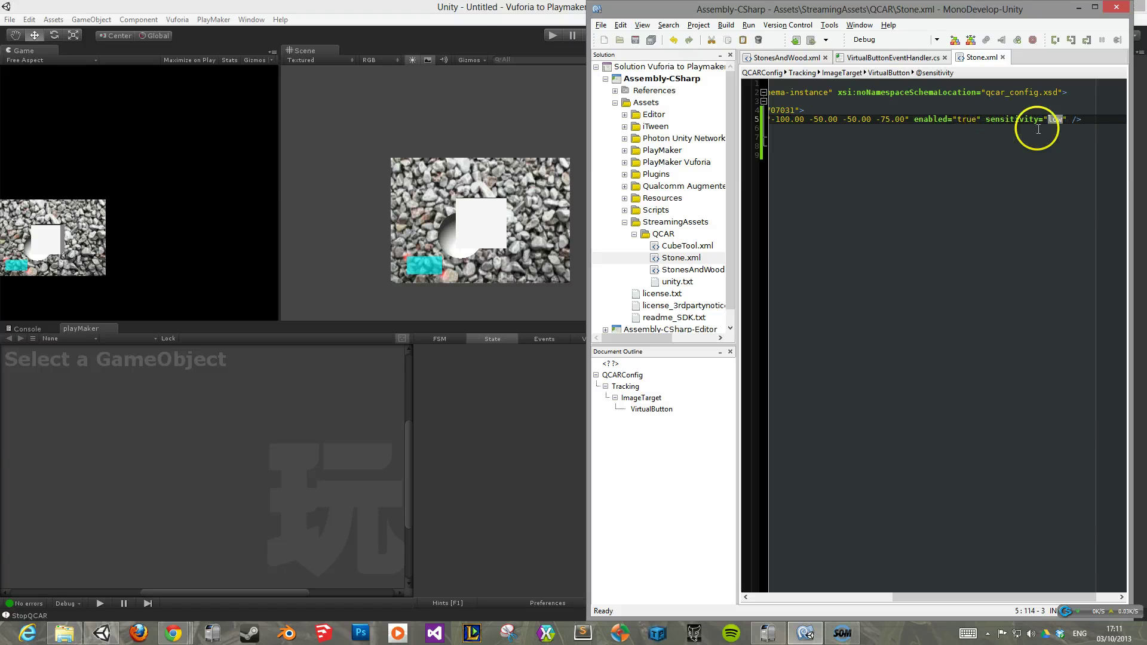
click(501, 14)
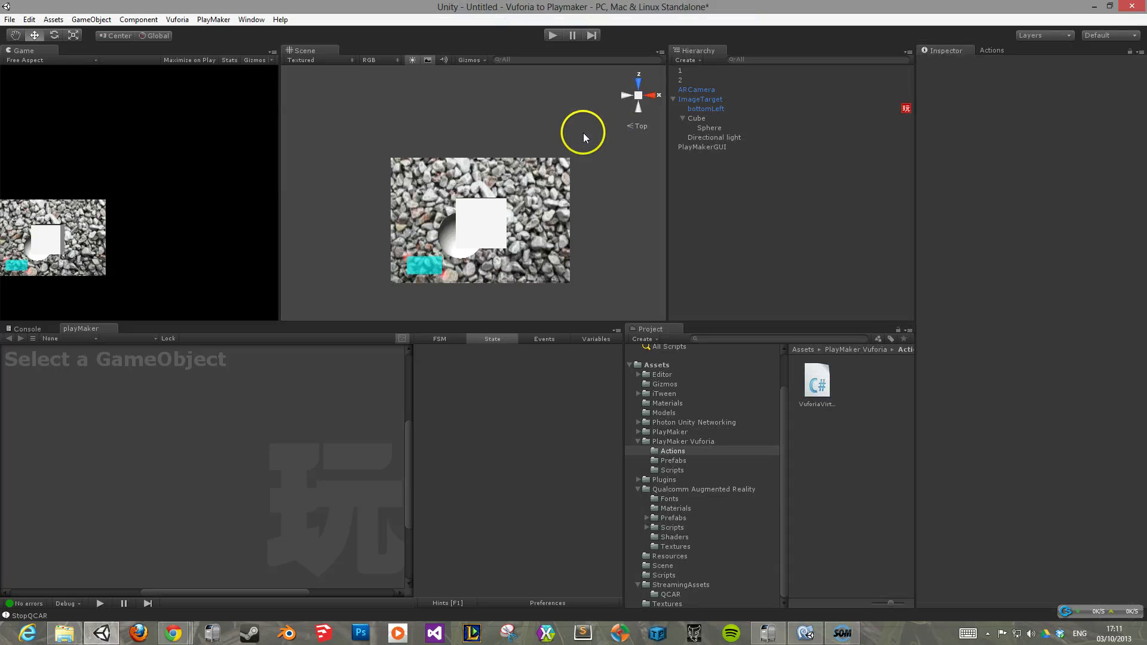